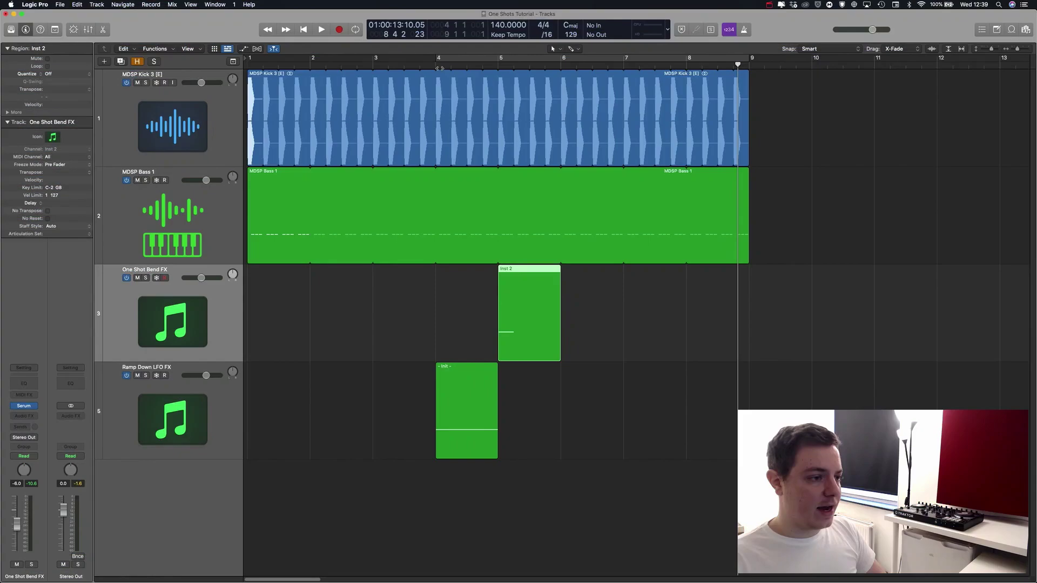
- Audition the One Shot Bend FX and Ramp Down LFO FX tracks soloed over a cycle range from bar 4 to bar 9
{"action": "left_click_drag", "start_coordinate": [438, 61], "coordinate": [749, 61]}
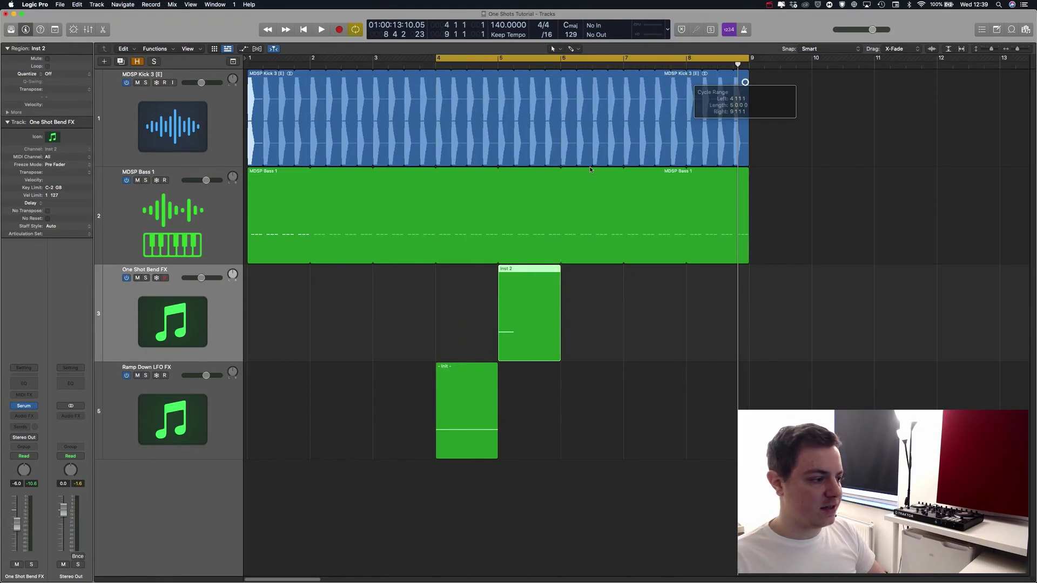
{"action": "key", "text": "s"}
{"action": "left_click", "coordinate": [203, 409]}
{"action": "key", "text": "s"}
{"action": "key", "text": "space"}
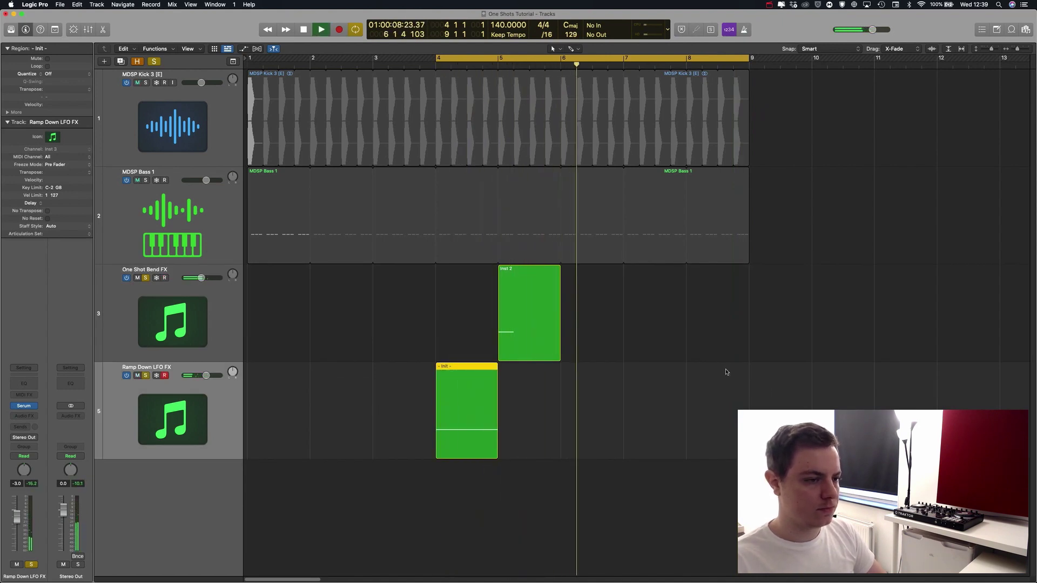
{"action": "key", "text": "space"}
{"action": "key", "text": "s"}
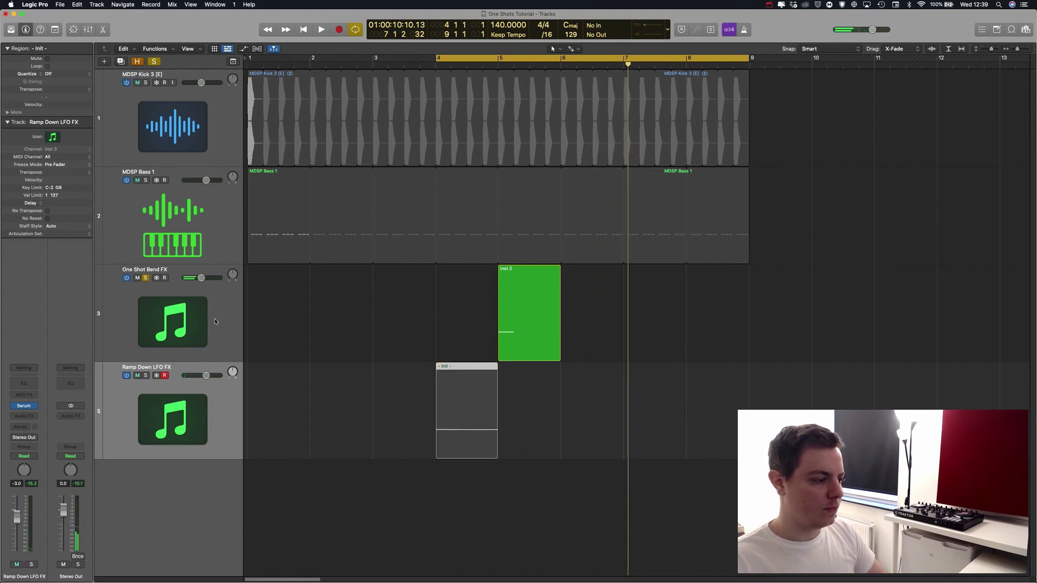
{"action": "left_click", "coordinate": [215, 321]}
{"action": "key", "text": "s"}
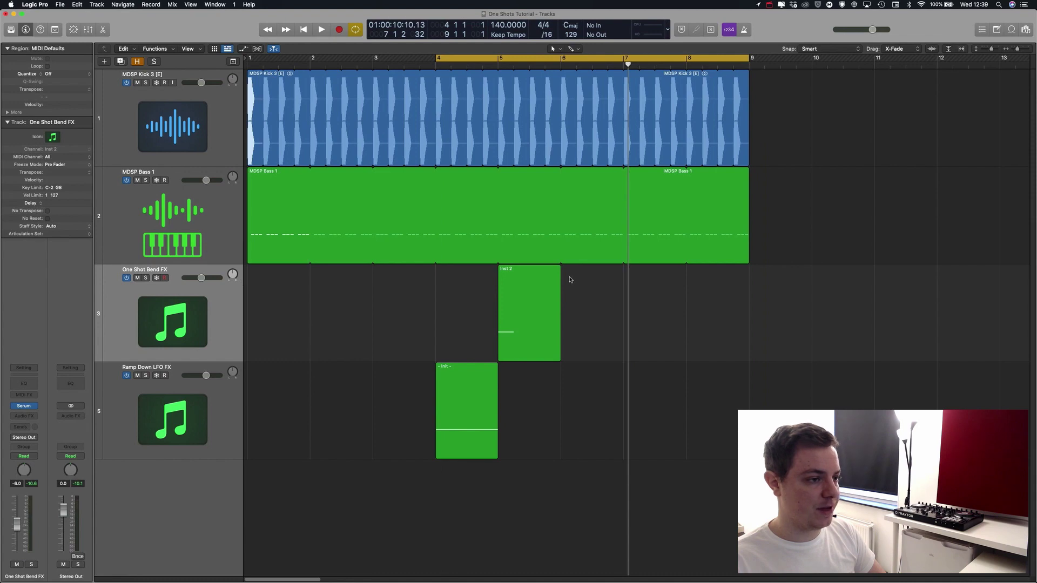
- Solo the One Shot Bend FX track, cycle bars 5 to 9 and play it with its Serum window open
{"action": "key", "text": "s"}
{"action": "left_click_drag", "start_coordinate": [498, 57], "coordinate": [749, 75]}
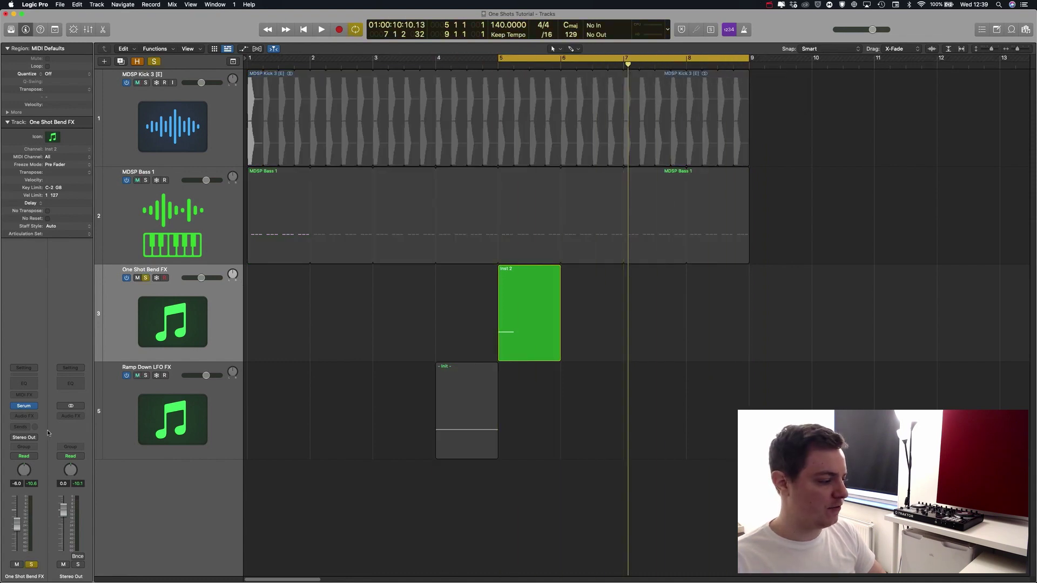
{"action": "key", "text": "v"}
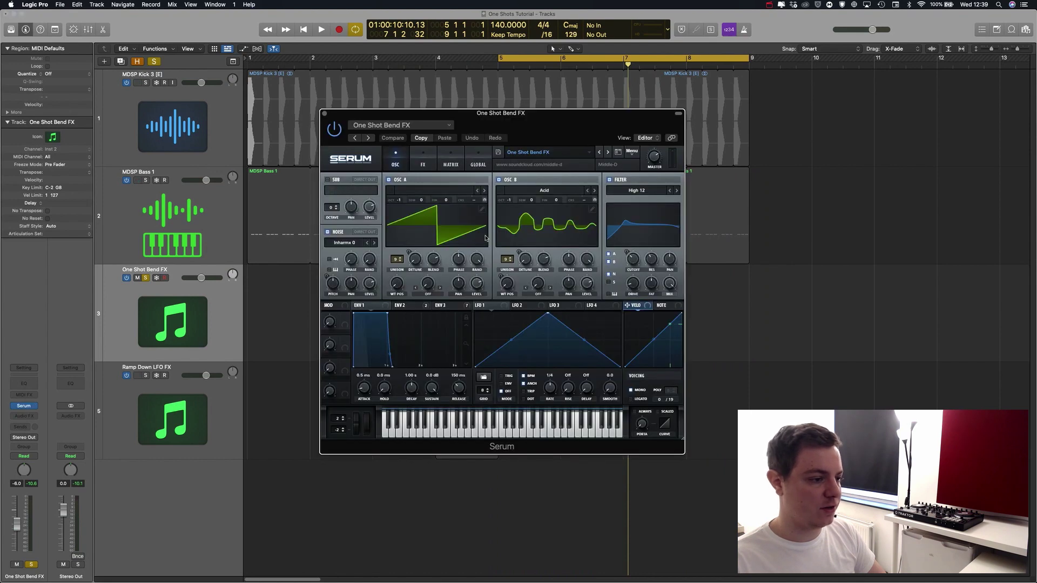
{"action": "left_click_drag", "start_coordinate": [535, 122], "coordinate": [626, 161]}
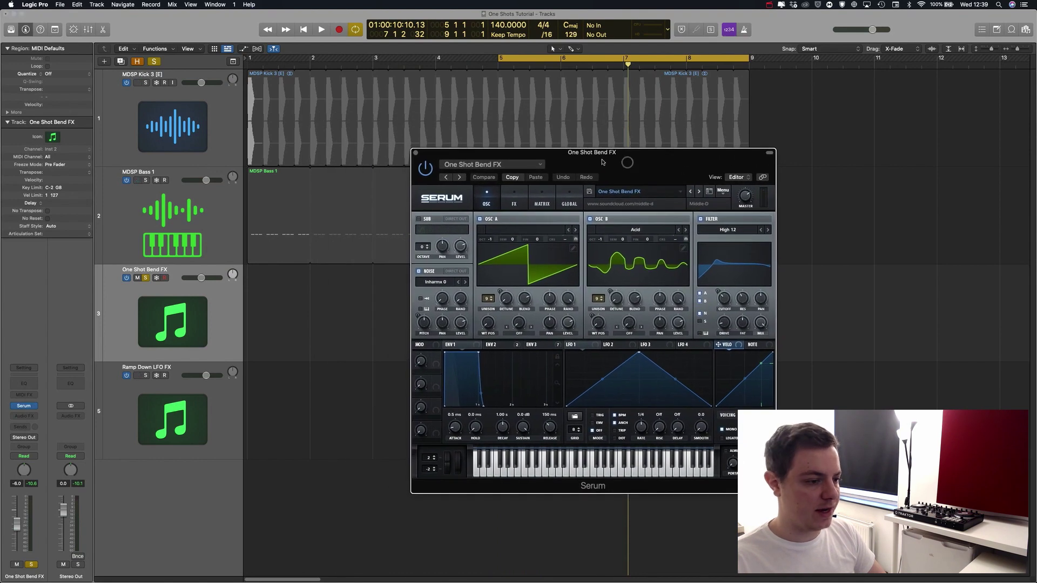
{"action": "key", "text": "space"}
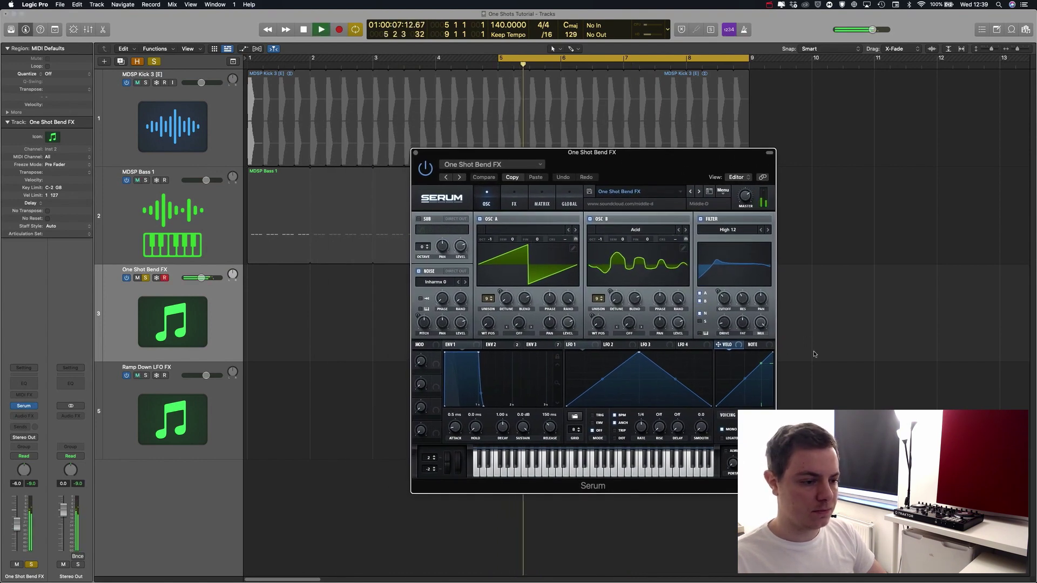
- Examine the effects chain of the One Shot Bend FX patch, closing Serum, stopping playback and unsoloing the track when done
{"action": "left_click", "coordinate": [514, 200]}
{"action": "scroll", "coordinate": [775, 258], "scroll_direction": "down", "scroll_amount": 3}
{"action": "scroll", "coordinate": [775, 258], "scroll_direction": "down", "scroll_amount": 5}
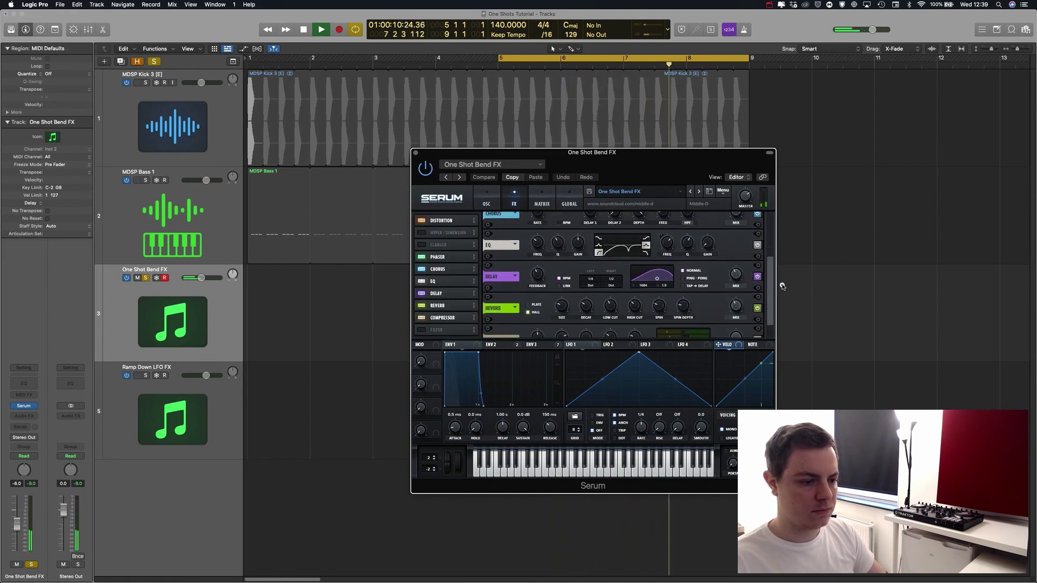
{"action": "left_click", "coordinate": [415, 152]}
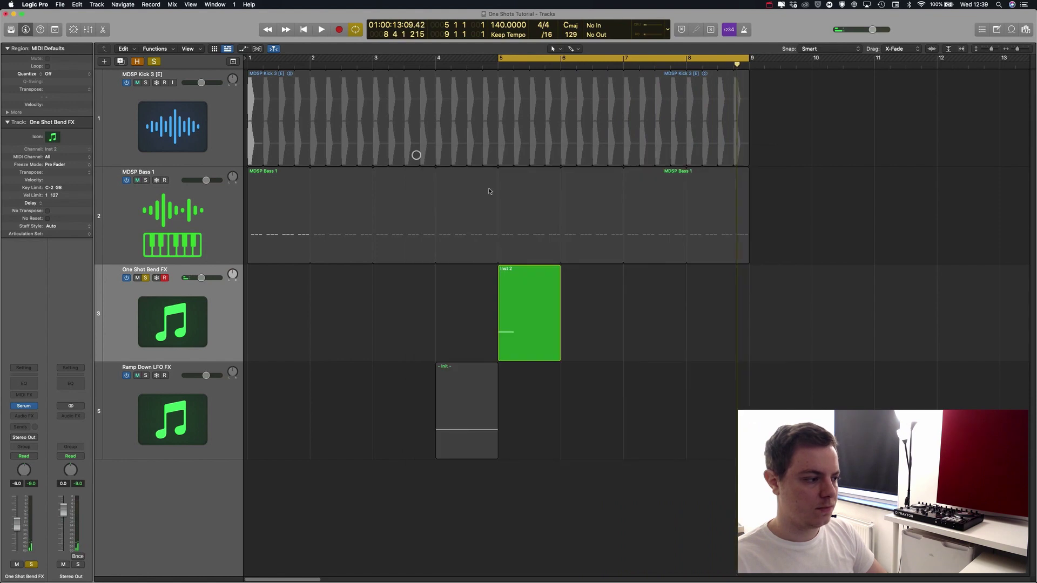
{"action": "key", "text": "space"}
{"action": "left_click", "coordinate": [610, 345]}
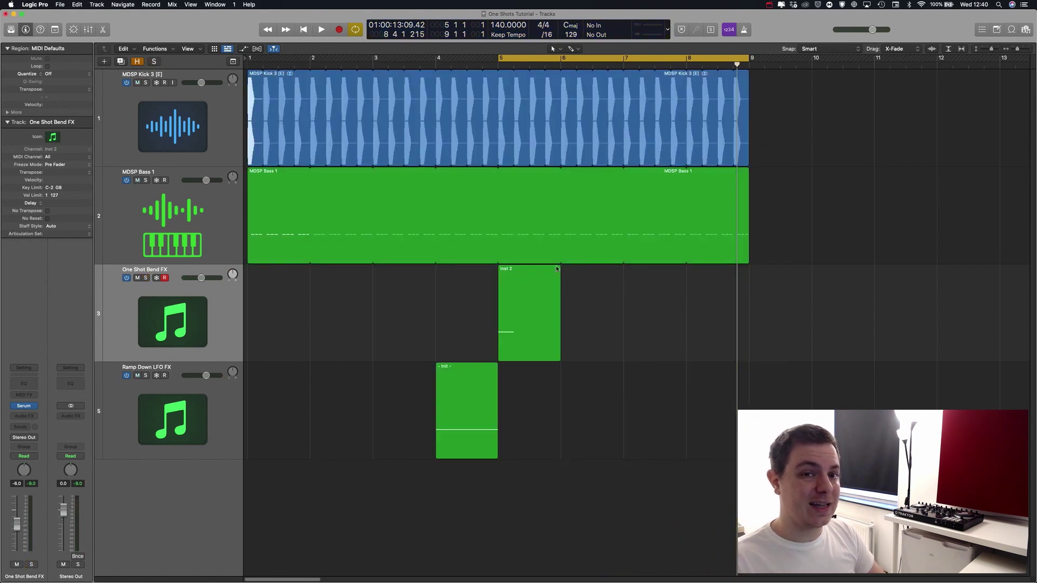
- Reopen Serum on the One Shot Bend FX track and reset it to the Init preset
{"action": "left_click", "coordinate": [25, 406]}
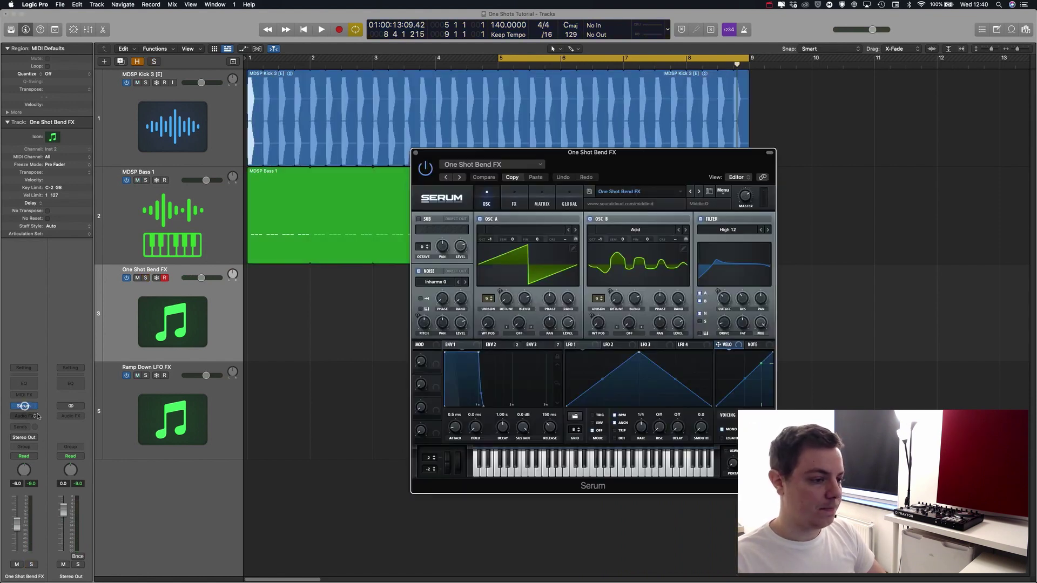
{"action": "left_click_drag", "start_coordinate": [640, 159], "coordinate": [572, 139]}
{"action": "left_click", "coordinate": [658, 170]}
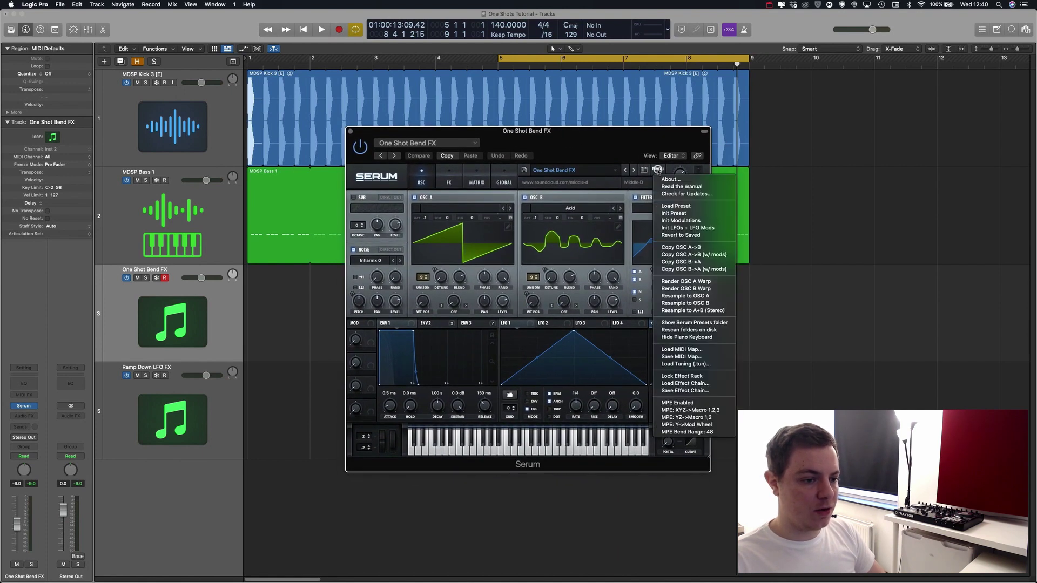
{"action": "left_click", "coordinate": [688, 215]}
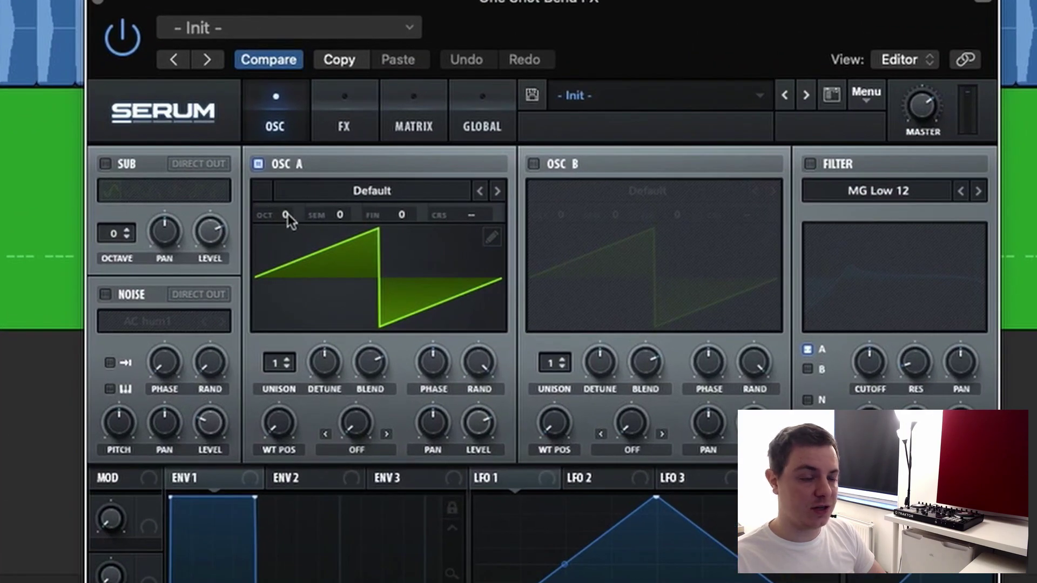
- Enable oscillator B and set the octave of both oscillators A and B to -1
{"action": "left_click_drag", "start_coordinate": [286, 215], "coordinate": [289, 244]}
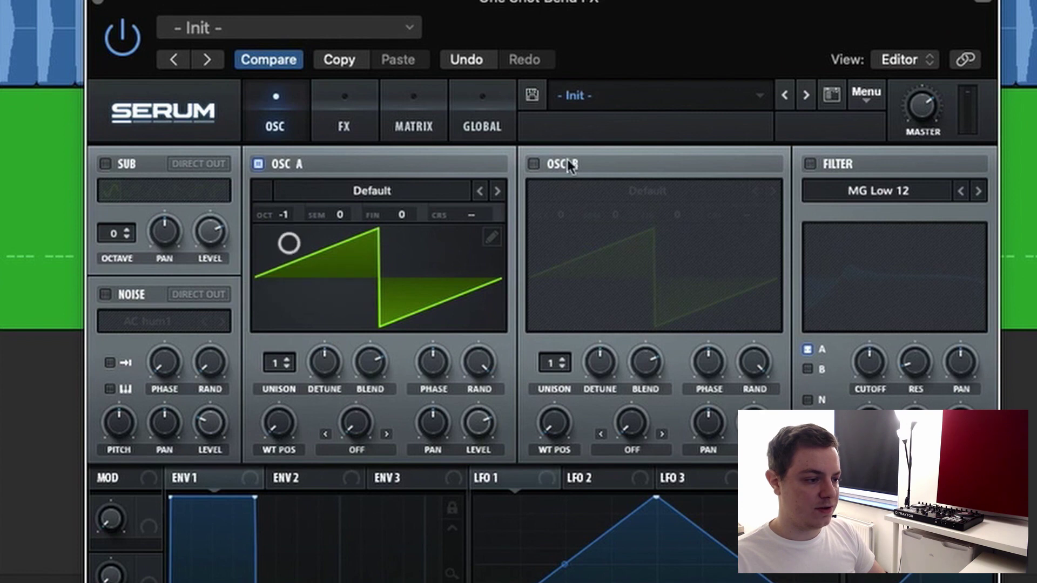
{"action": "left_click", "coordinate": [533, 164]}
{"action": "left_click_drag", "start_coordinate": [559, 216], "coordinate": [566, 246]}
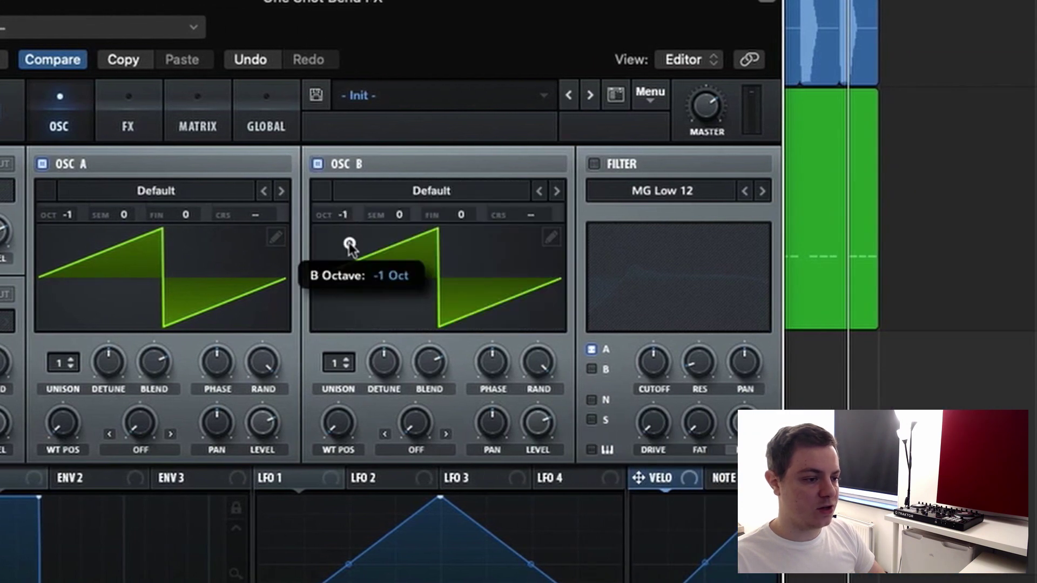
- Load the Analog wavetable Acid into oscillator B, sweep its wavetable position to the end and return it to the start
{"action": "left_click", "coordinate": [495, 194]}
{"action": "mouse_move", "coordinate": [496, 213]}
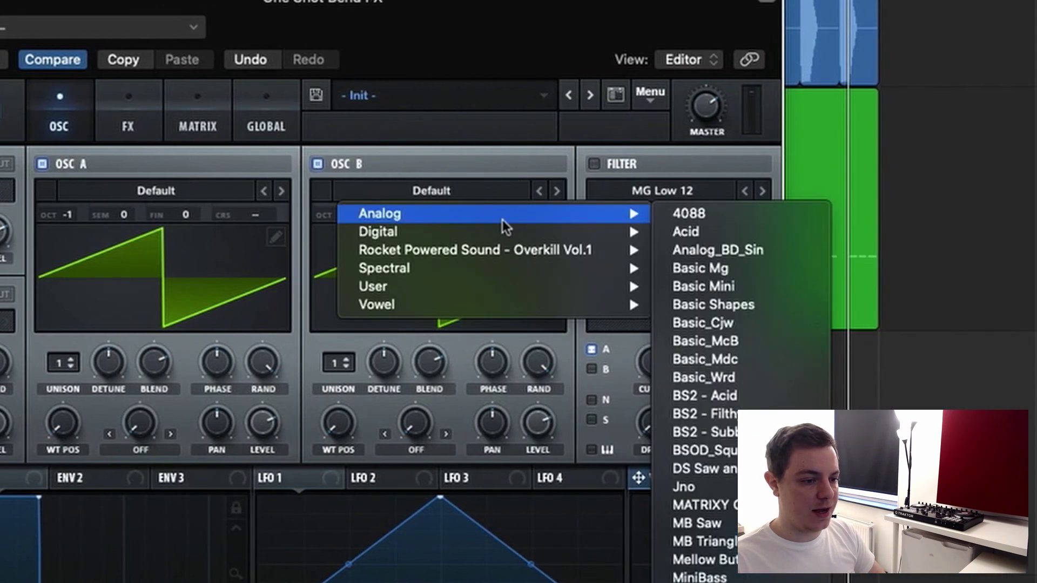
{"action": "left_click", "coordinate": [715, 234]}
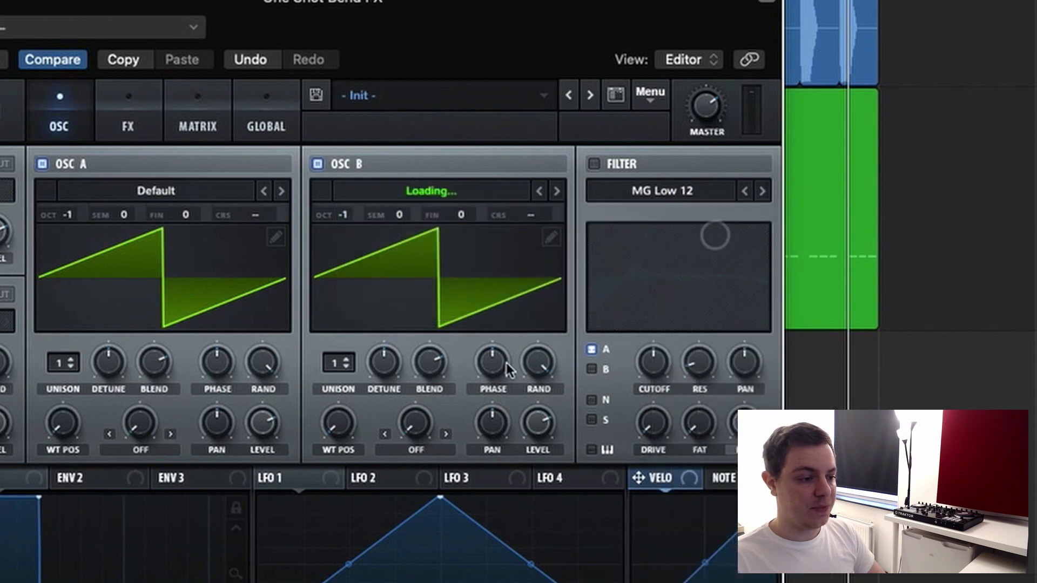
{"action": "left_click_drag", "start_coordinate": [348, 427], "coordinate": [396, 204]}
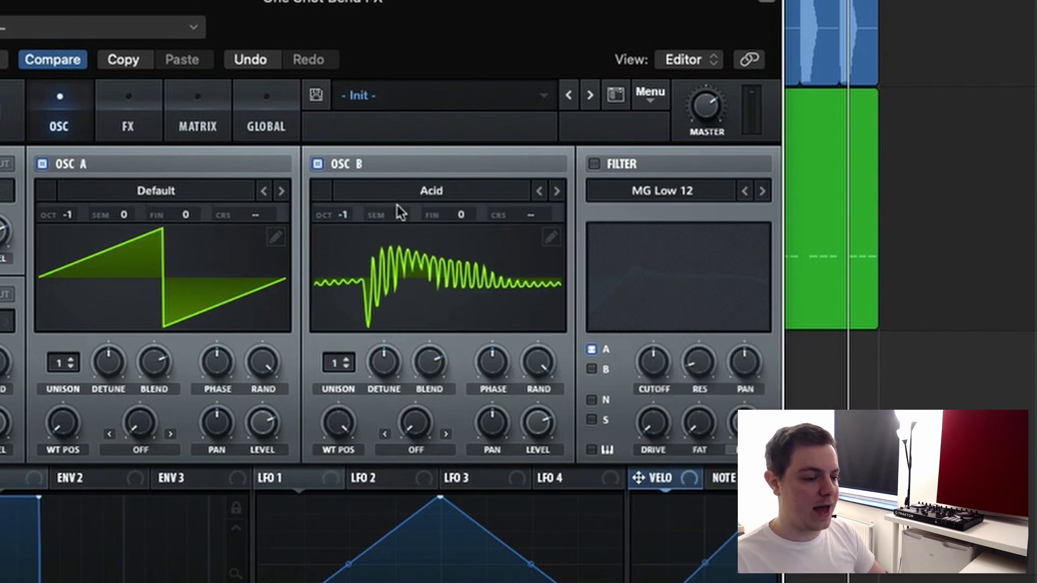
{"action": "left_click_drag", "start_coordinate": [338, 423], "coordinate": [303, 575]}
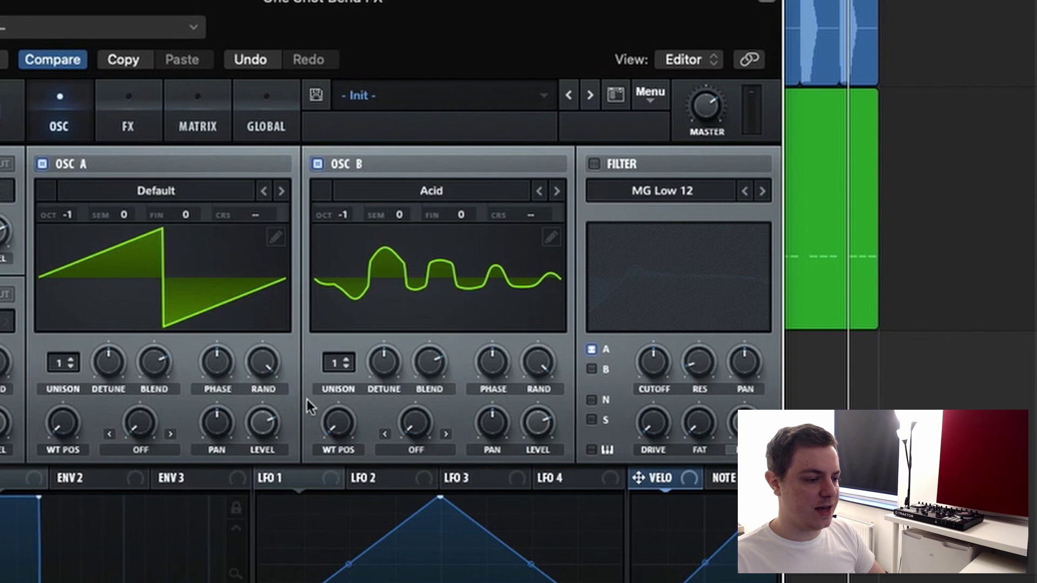
- Set oscillators A and B to 9 unison voices each and lower the detune on both
{"action": "left_click_drag", "start_coordinate": [64, 364], "coordinate": [93, 258]}
{"action": "left_click_drag", "start_coordinate": [339, 363], "coordinate": [369, 265]}
{"action": "left_click_drag", "start_coordinate": [108, 361], "coordinate": [115, 498]}
{"action": "left_click_drag", "start_coordinate": [384, 362], "coordinate": [370, 520]}
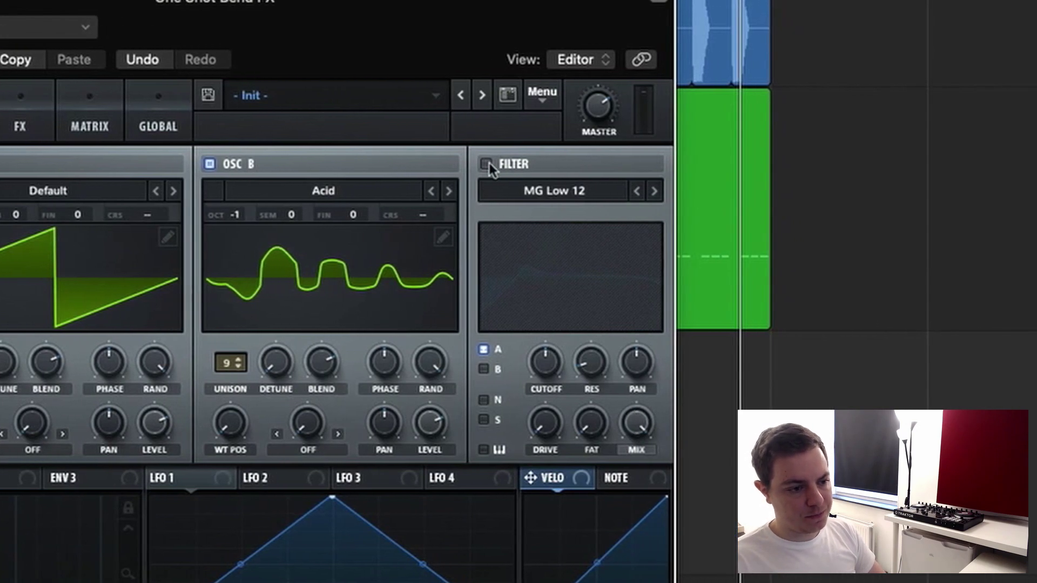
- Enable the filter, route oscillator B through it alongside A and set the filter type to High 12
{"action": "left_click", "coordinate": [487, 163]}
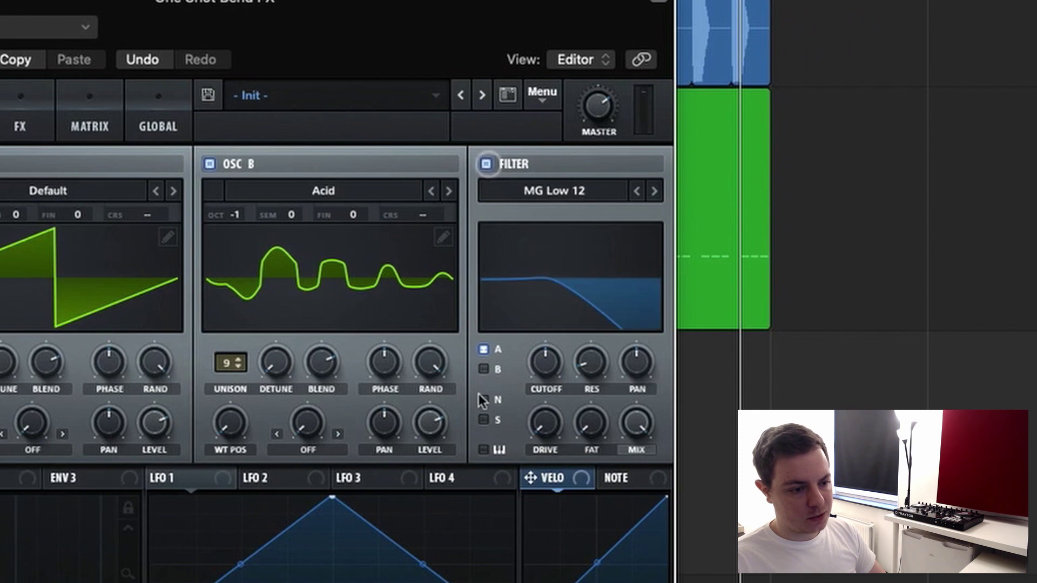
{"action": "left_click", "coordinate": [484, 369]}
{"action": "left_click", "coordinate": [603, 191]}
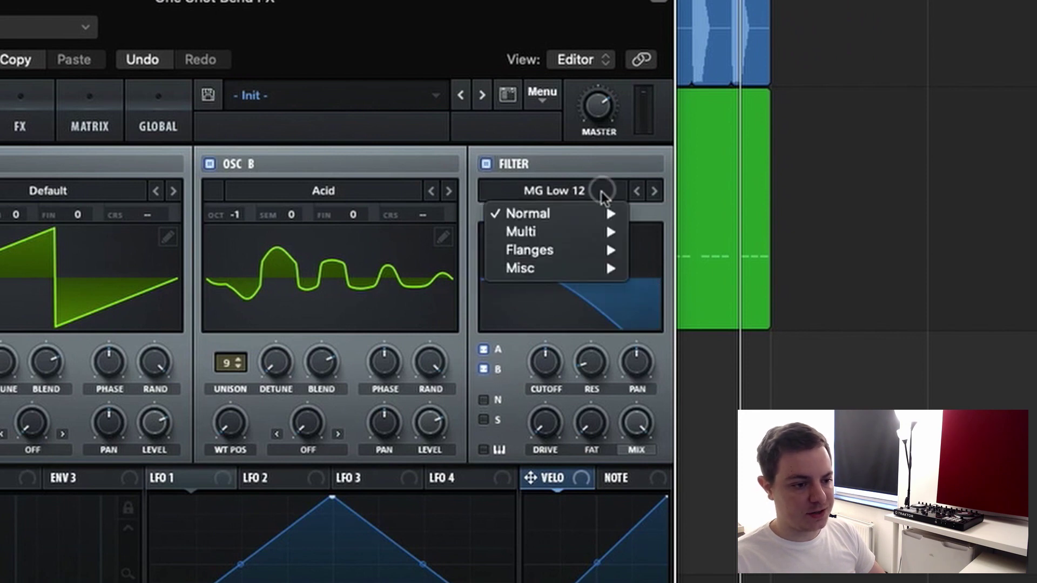
{"action": "mouse_move", "coordinate": [597, 215]}
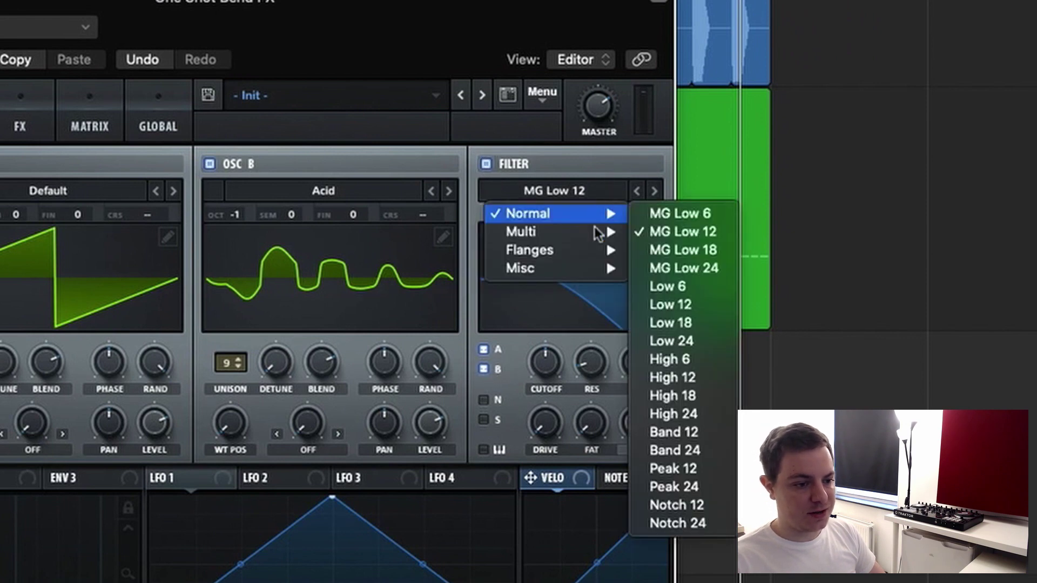
{"action": "left_click", "coordinate": [713, 378]}
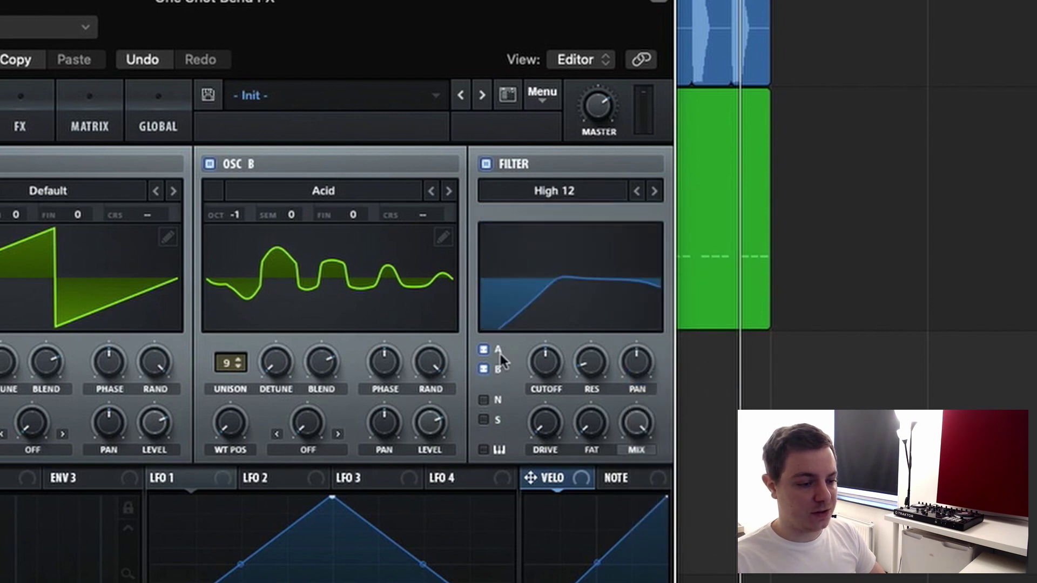
- Adjust the filter resonance up and down, leaving it moderately raised with a slight peak at the cutoff
{"action": "left_click_drag", "start_coordinate": [589, 363], "coordinate": [612, 298]}
{"action": "left_click_drag", "start_coordinate": [591, 372], "coordinate": [591, 394]}
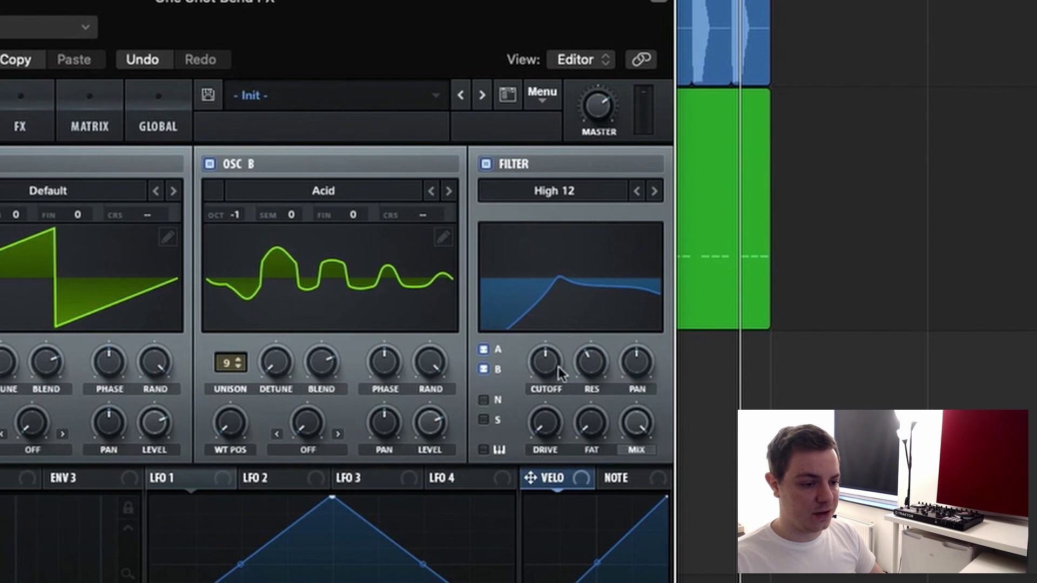
{"action": "left_click_drag", "start_coordinate": [590, 363], "coordinate": [597, 410]}
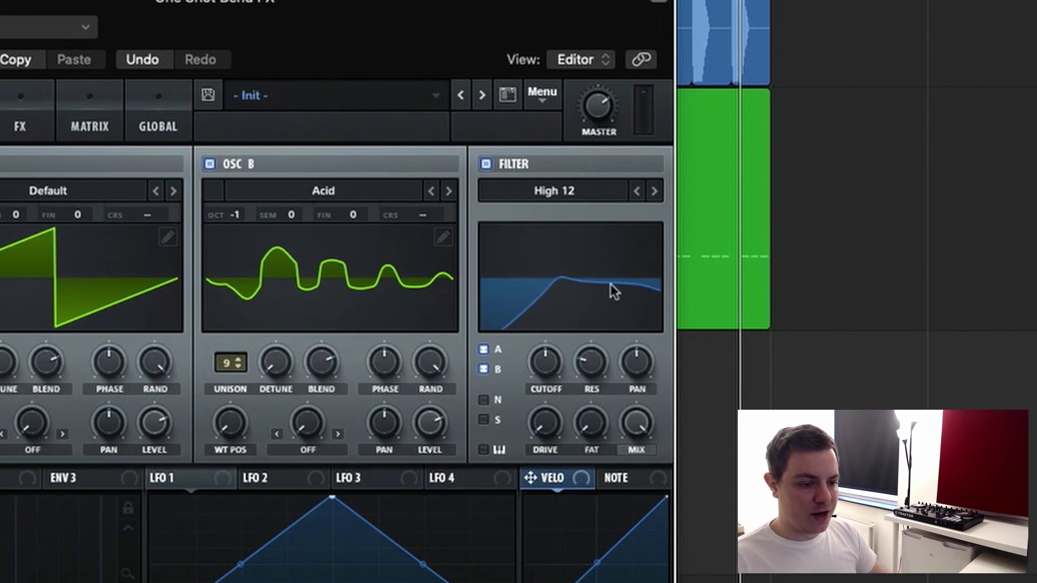
{"action": "left_click_drag", "start_coordinate": [591, 372], "coordinate": [602, 342]}
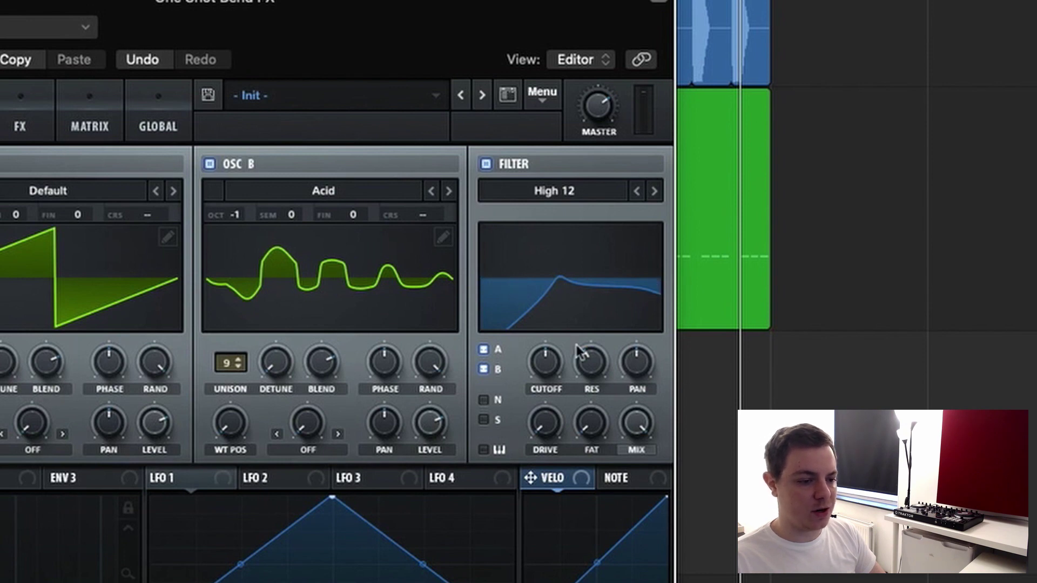
{"action": "mouse_move", "coordinate": [591, 363]}
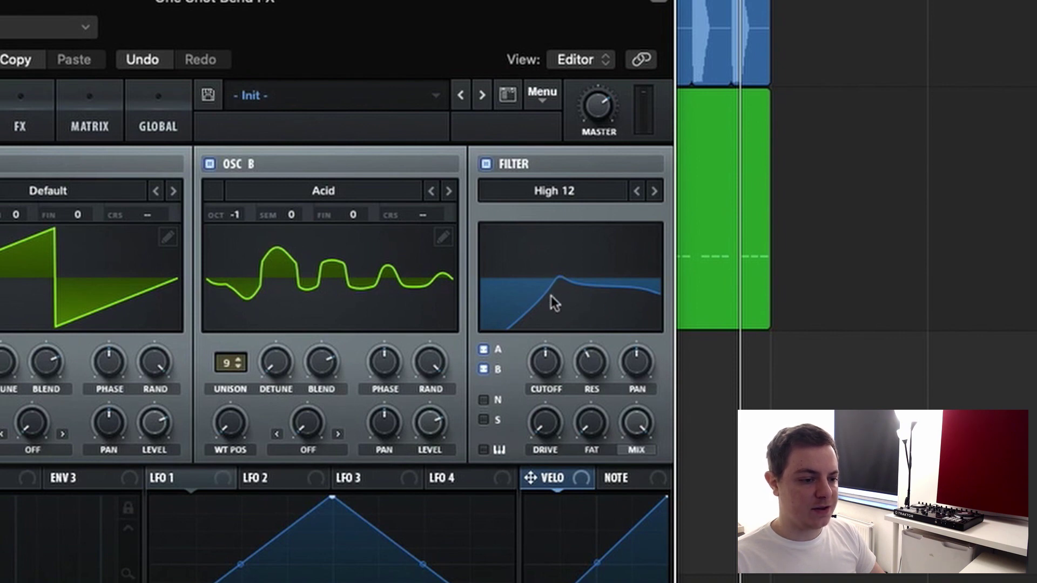
- Raise the filter's fat amount to about halfway and add a small amount of drive
{"action": "mouse_move", "coordinate": [594, 431]}
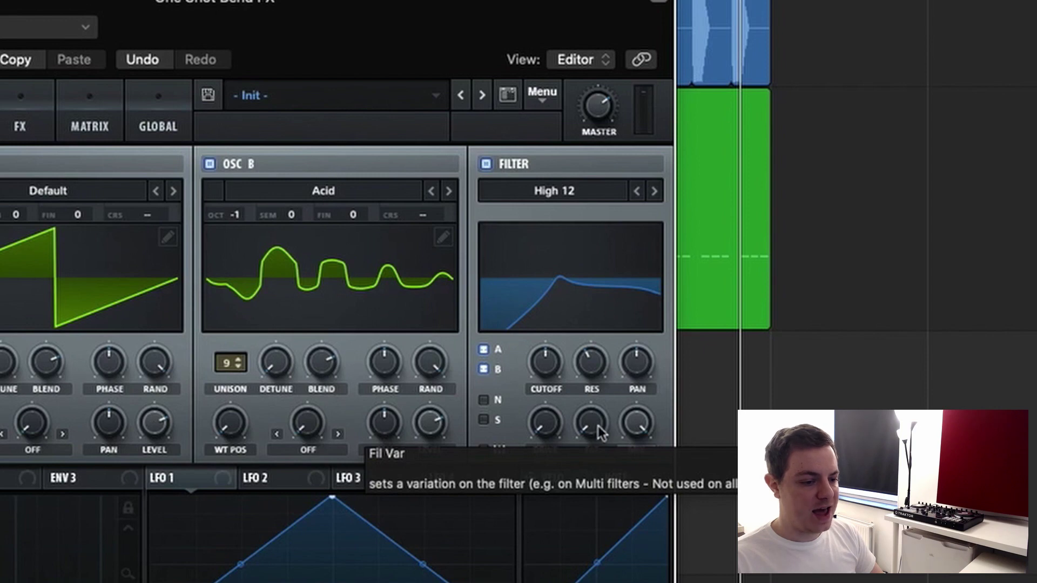
{"action": "left_click_drag", "start_coordinate": [592, 431], "coordinate": [621, 352]}
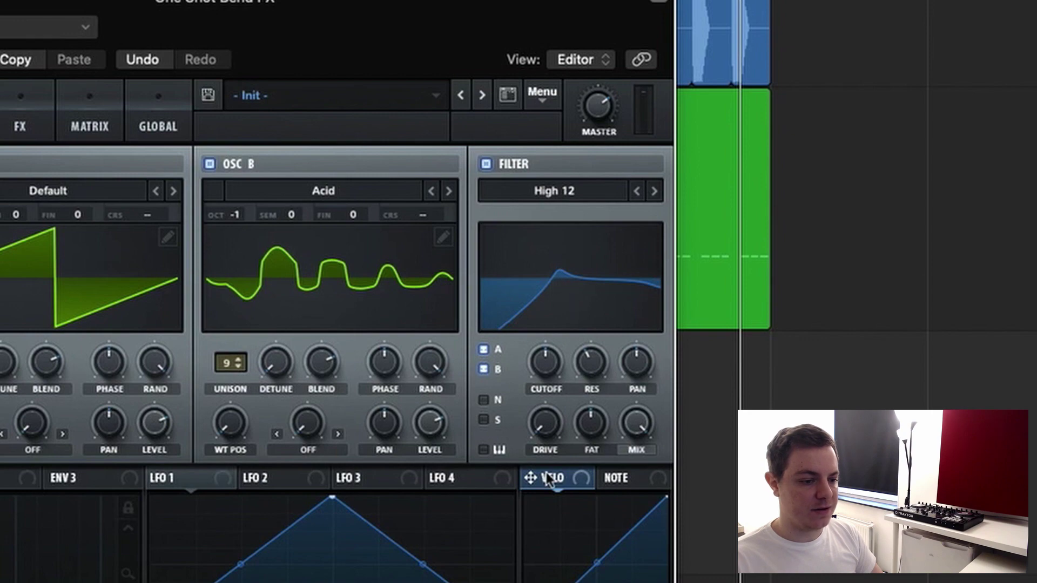
{"action": "left_click_drag", "start_coordinate": [544, 432], "coordinate": [549, 411]}
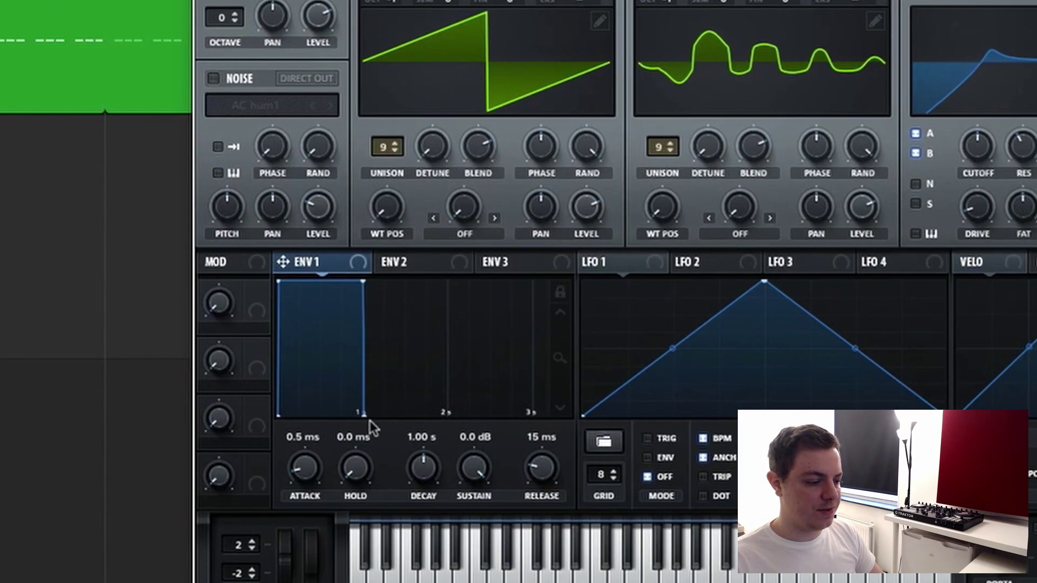
- Set envelope 1's release to 150 ms and lock the envelope display's zoom to fit its shape
{"action": "double_click", "coordinate": [538, 440]}
{"action": "type", "text": "150"}
{"action": "key", "text": "Return"}
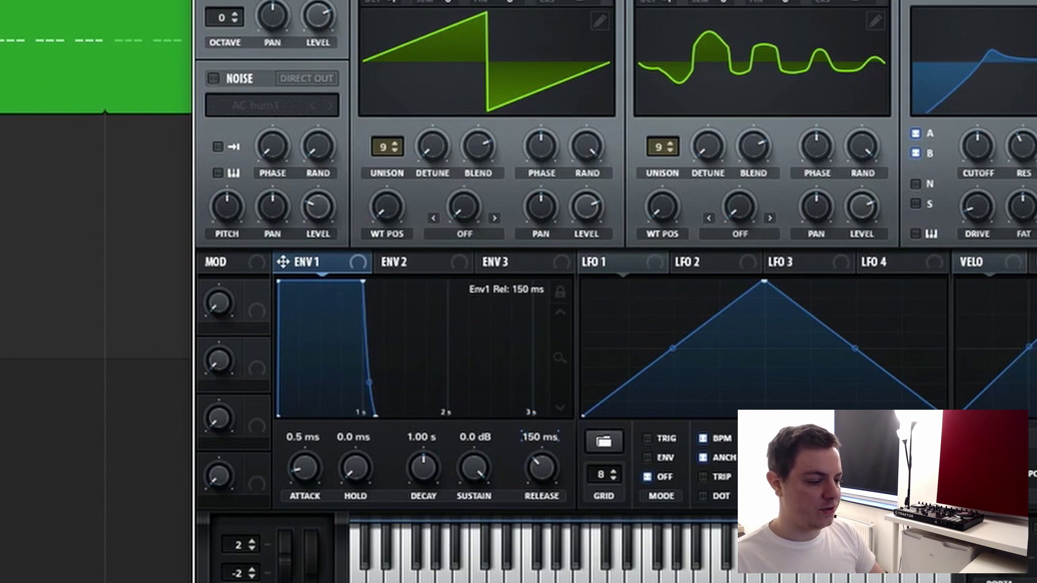
{"action": "left_click", "coordinate": [560, 292]}
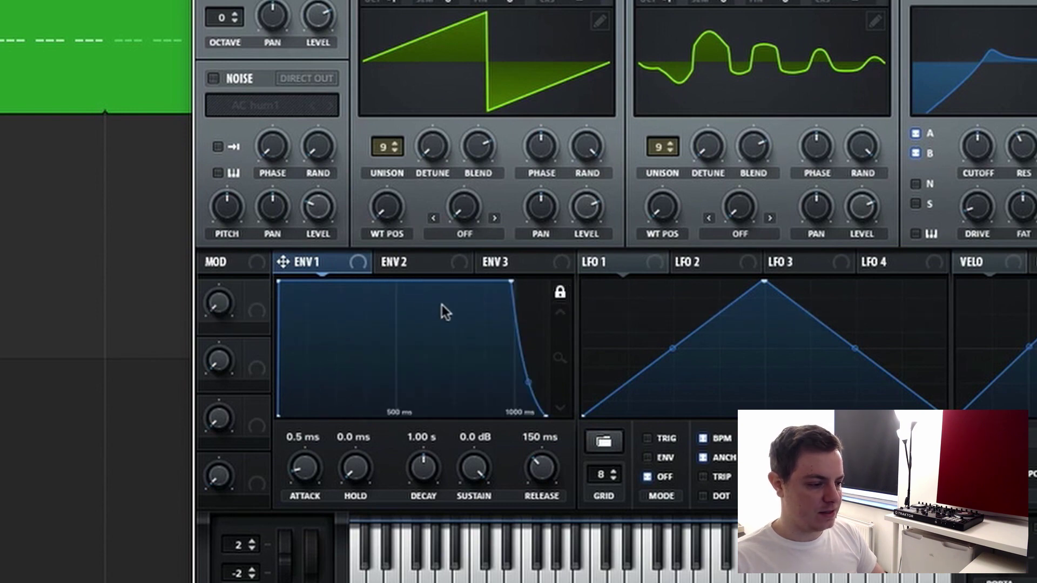
- Set envelope 2's hold to 1/8 and lower its sustain to 0%
{"action": "left_click", "coordinate": [408, 268]}
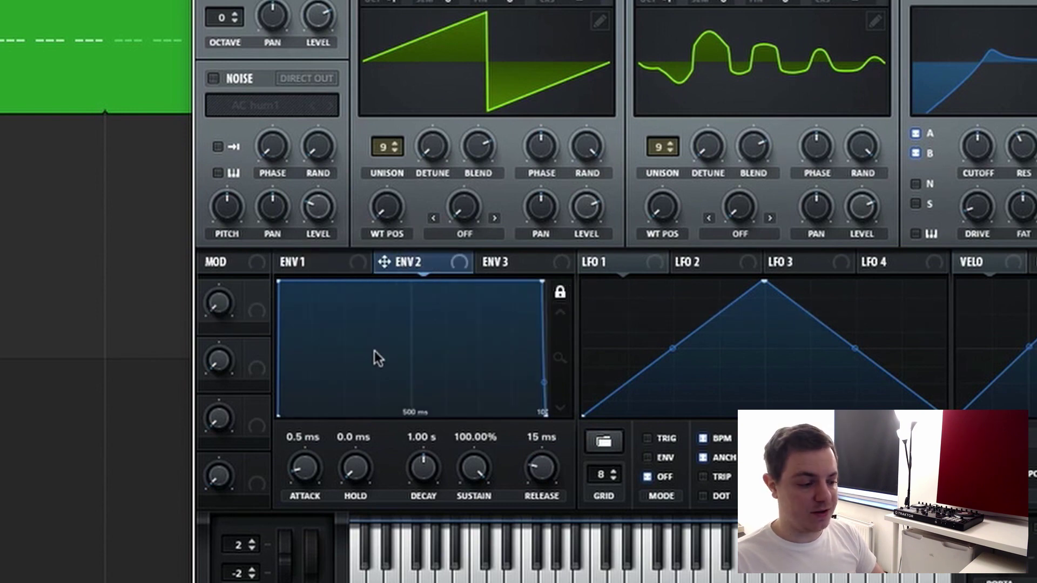
{"action": "double_click", "coordinate": [350, 440]}
{"action": "type", "text": "1/8"}
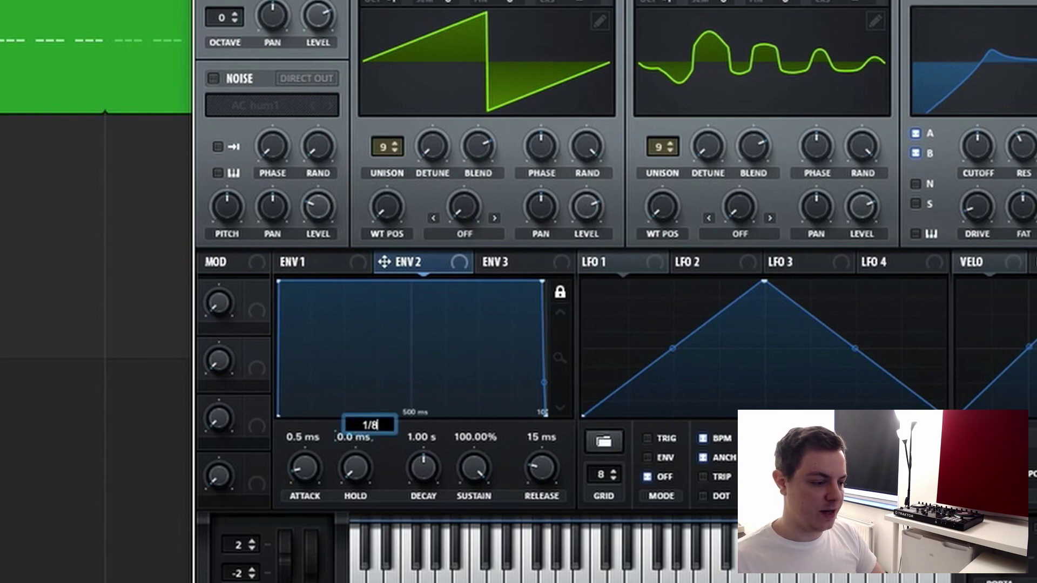
{"action": "key", "text": "Return"}
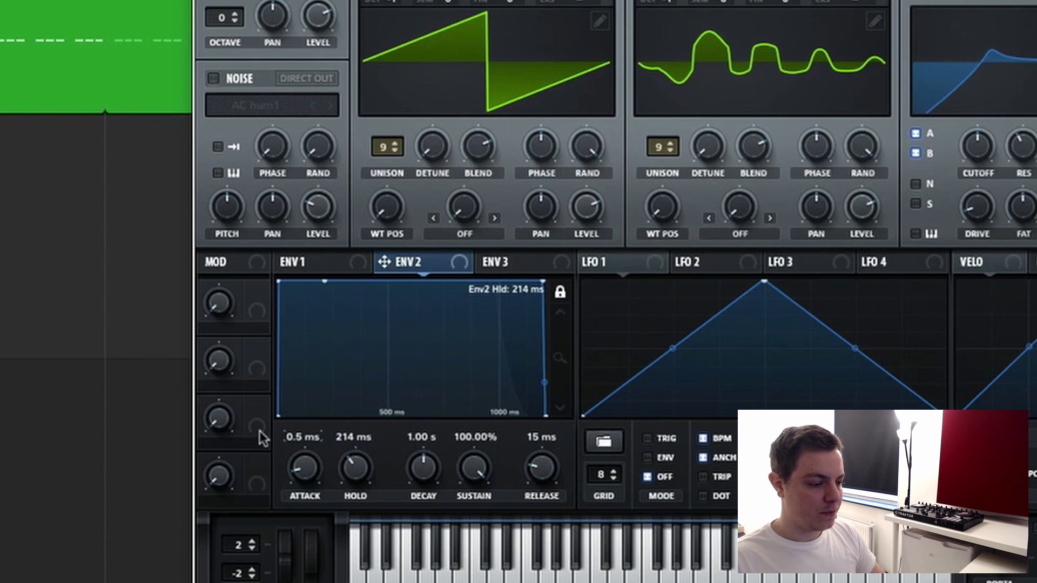
{"action": "left_click_drag", "start_coordinate": [484, 470], "coordinate": [483, 518]}
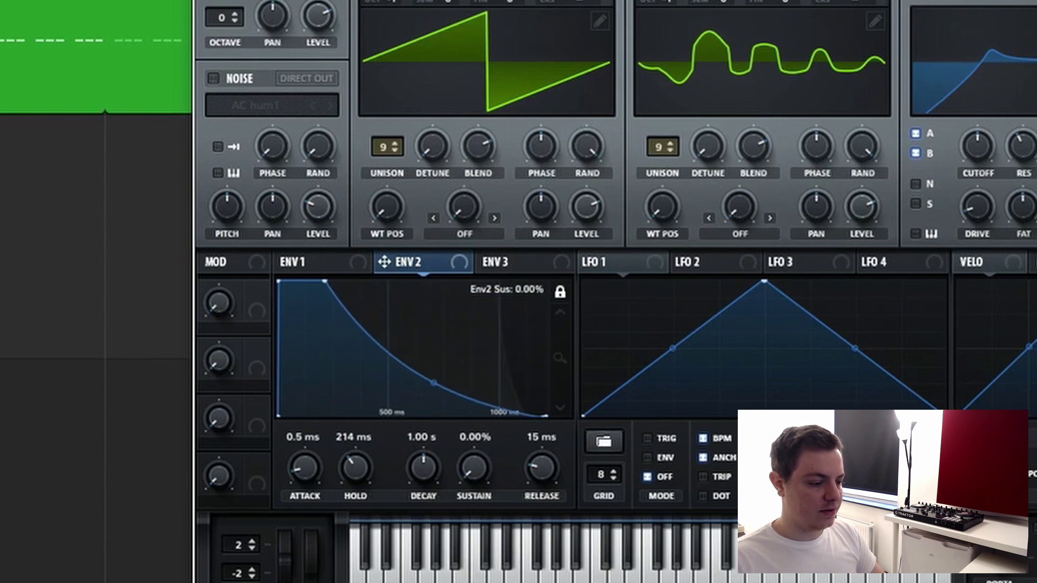
- Set envelope 2's decay to 1/8 and bend the decay curve outward so it holds high before falling steeply
{"action": "double_click", "coordinate": [417, 435]}
{"action": "type", "text": "1/8"}
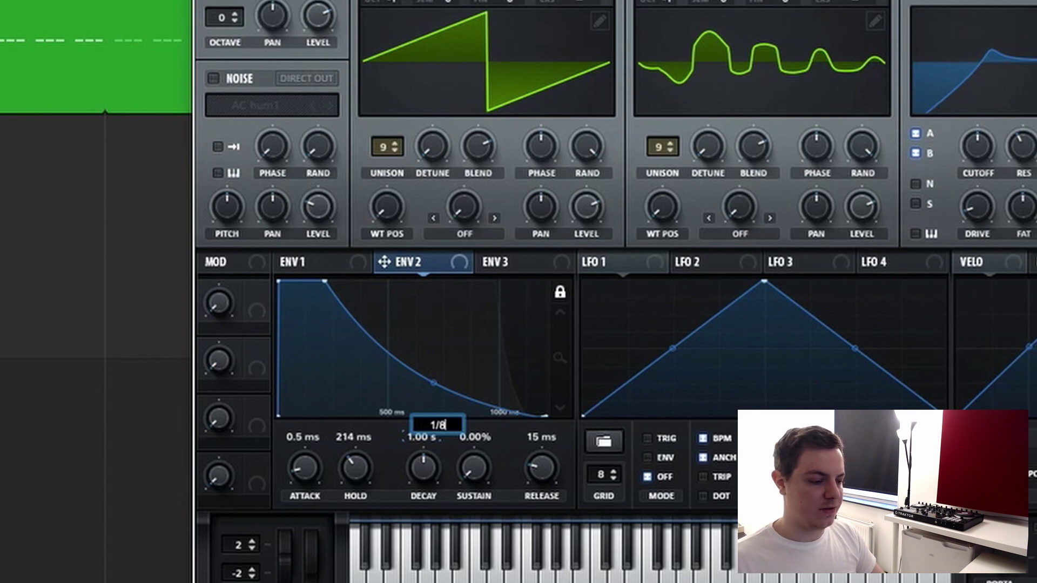
{"action": "key", "text": "Return"}
{"action": "left_click_drag", "start_coordinate": [473, 384], "coordinate": [496, 356]}
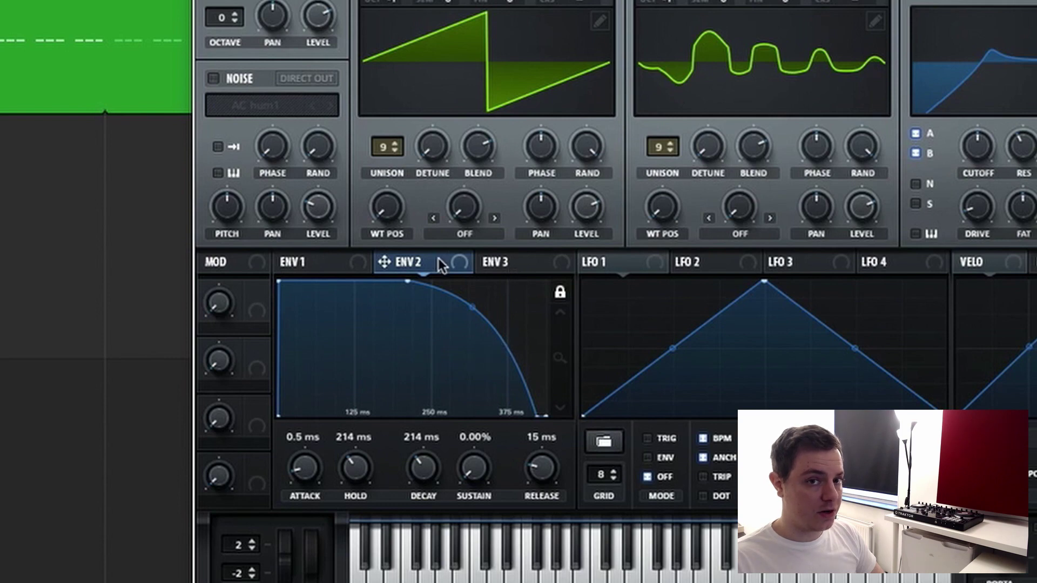
- Shape envelope 3 with 0% sustain, a 1/4 decay and a decay curve bowed gently outward
{"action": "left_click", "coordinate": [507, 267]}
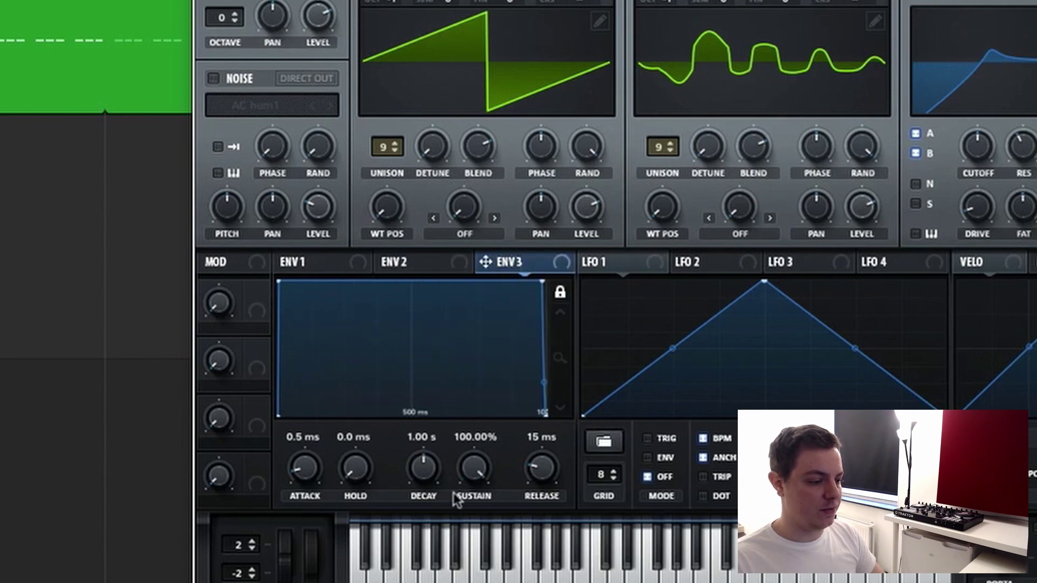
{"action": "left_click_drag", "start_coordinate": [478, 470], "coordinate": [477, 562]}
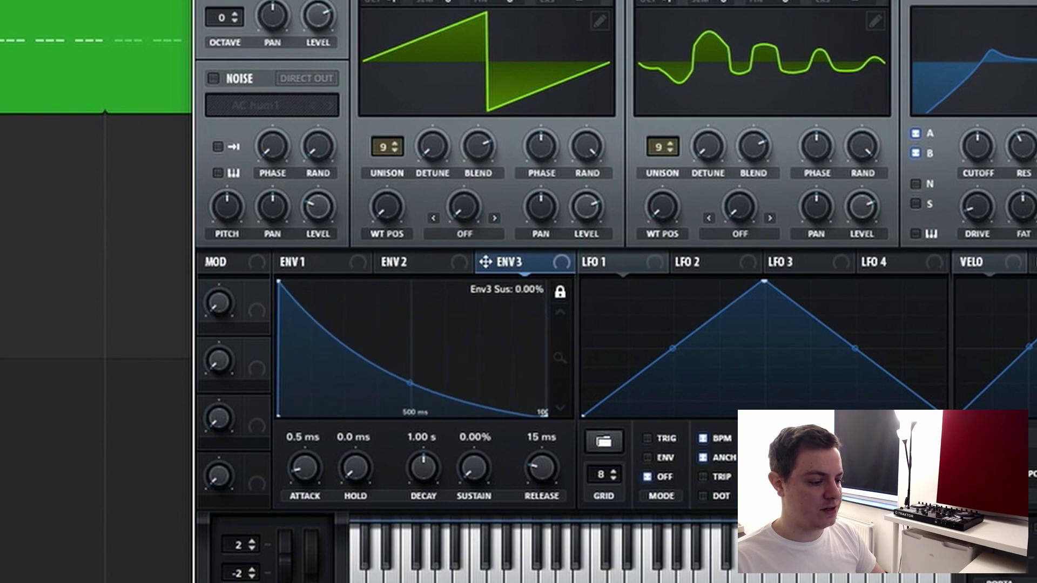
{"action": "double_click", "coordinate": [419, 439]}
{"action": "type", "text": "1/4"}
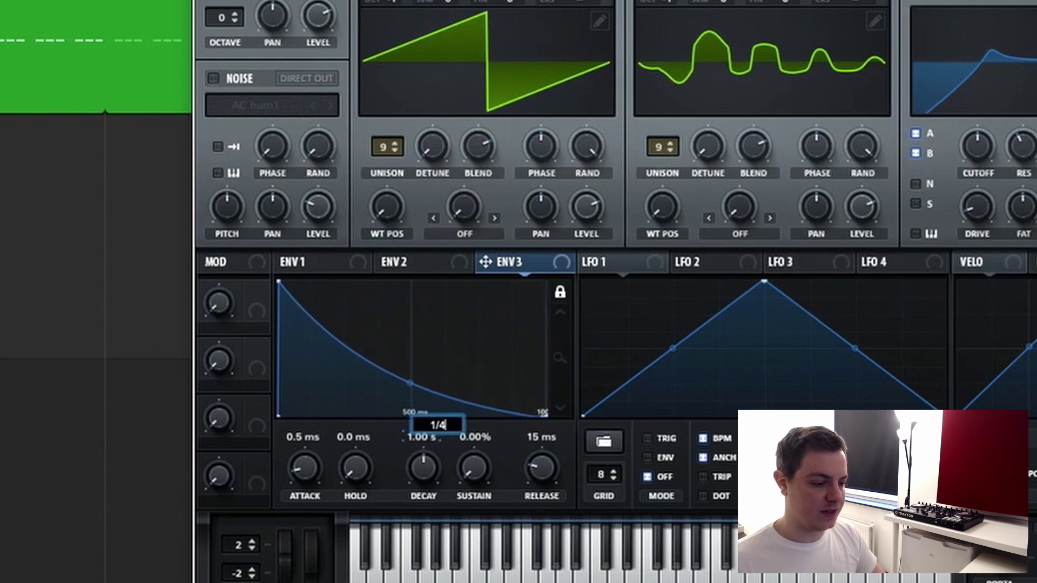
{"action": "key", "text": "Return"}
{"action": "left_click_drag", "start_coordinate": [410, 389], "coordinate": [449, 358]}
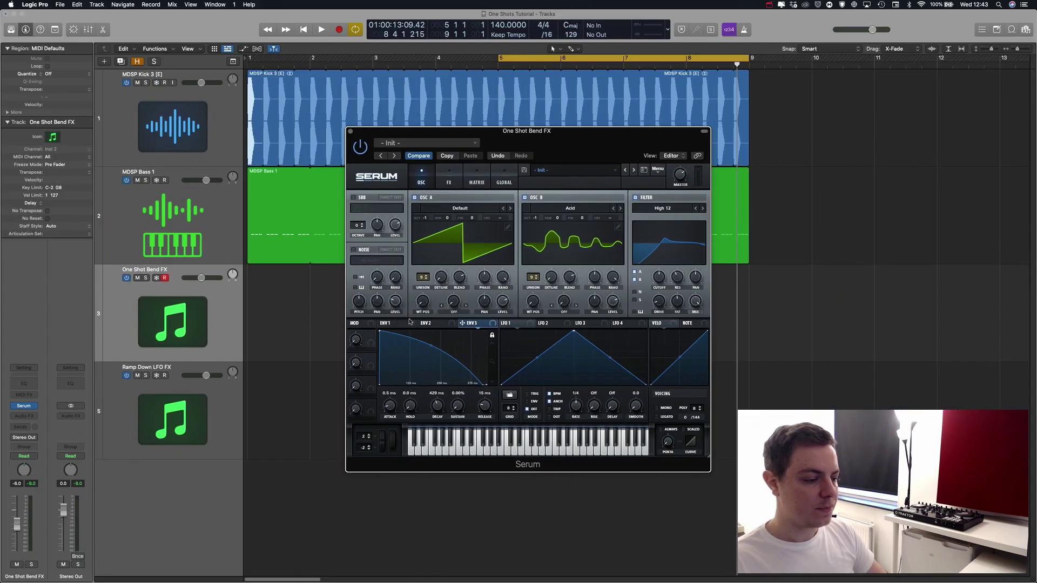
{"action": "left_click", "coordinate": [391, 323]}
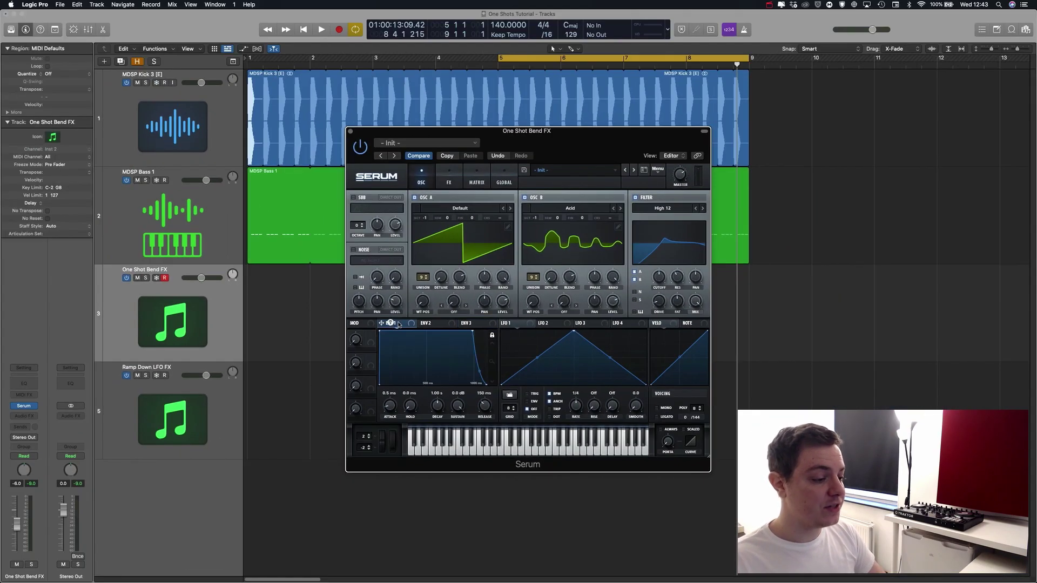
{"action": "left_click", "coordinate": [428, 325]}
{"action": "left_click", "coordinate": [474, 324]}
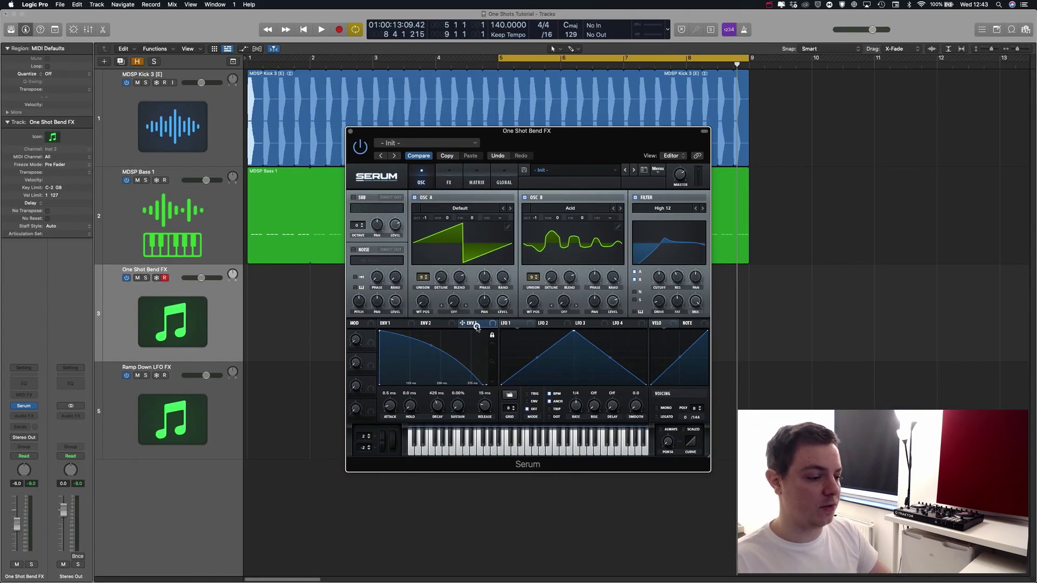
- Assign envelope 2 to the coarse pitch of oscillators A and B, with oscillator A's modulation amount at 19
{"action": "left_click", "coordinate": [424, 324]}
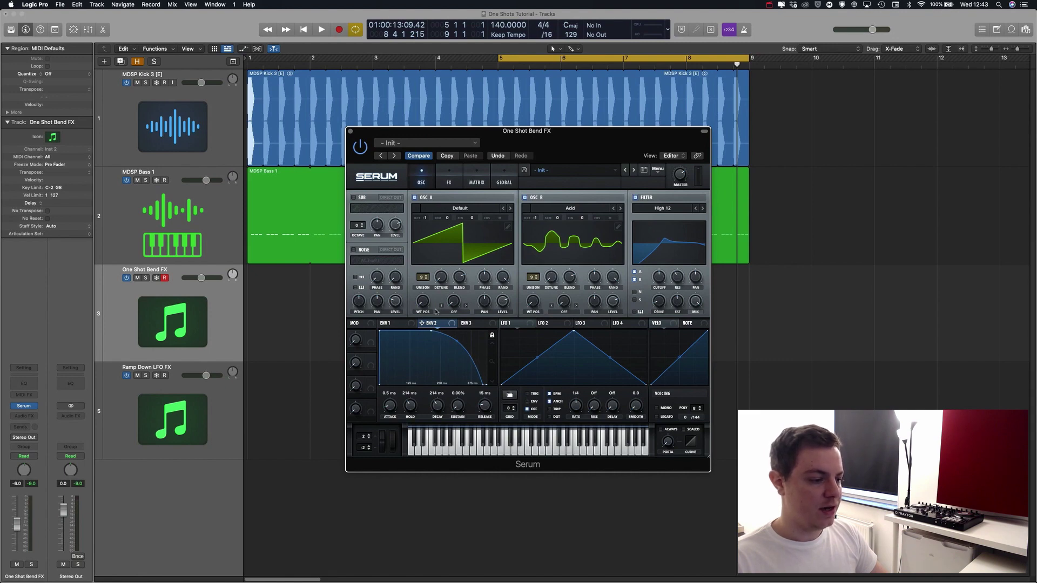
{"action": "left_click_drag", "start_coordinate": [421, 326], "coordinate": [500, 218]}
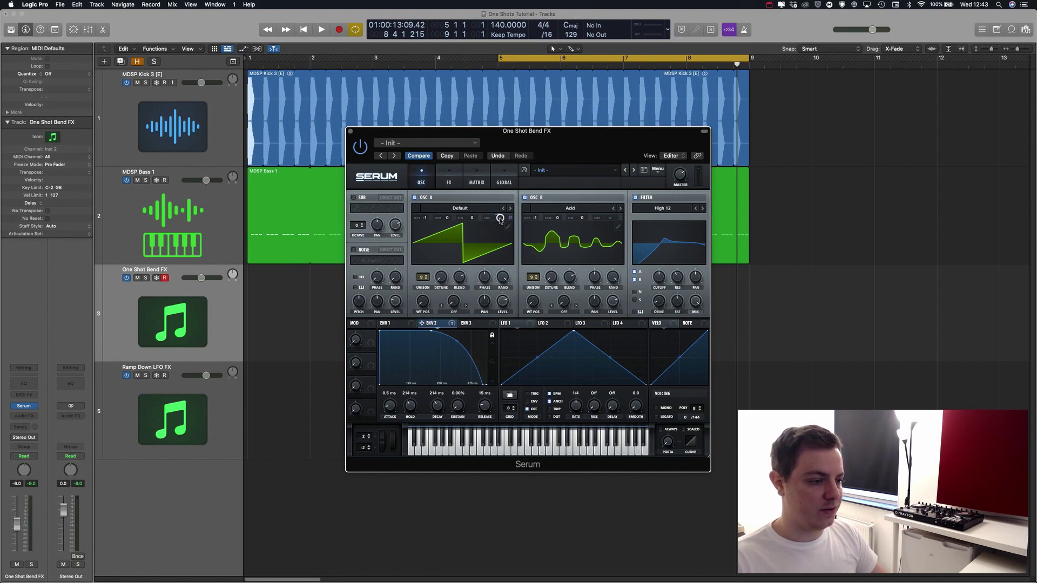
{"action": "left_click_drag", "start_coordinate": [422, 323], "coordinate": [608, 219]}
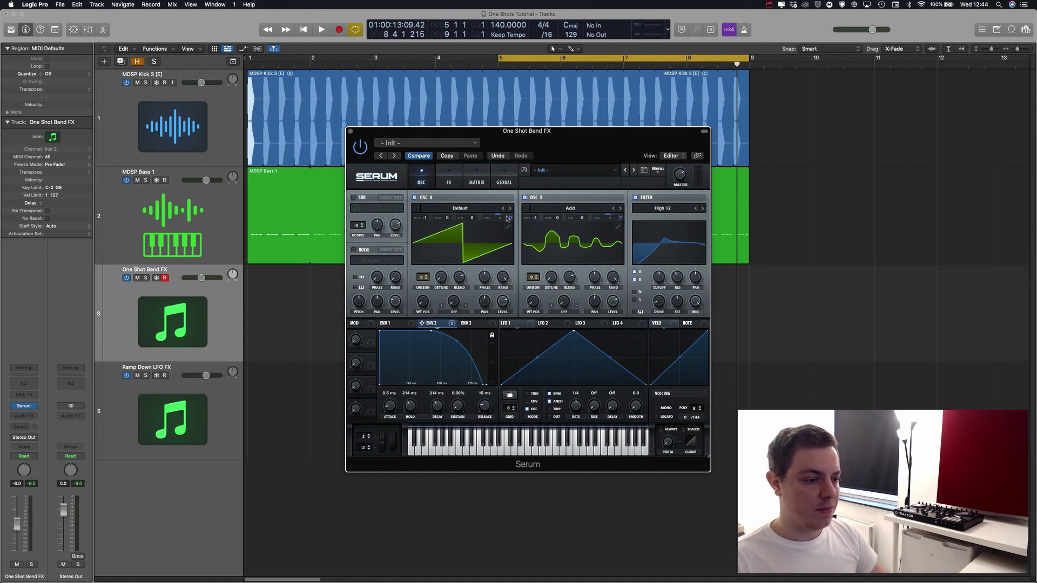
{"action": "mouse_move", "coordinate": [508, 217]}
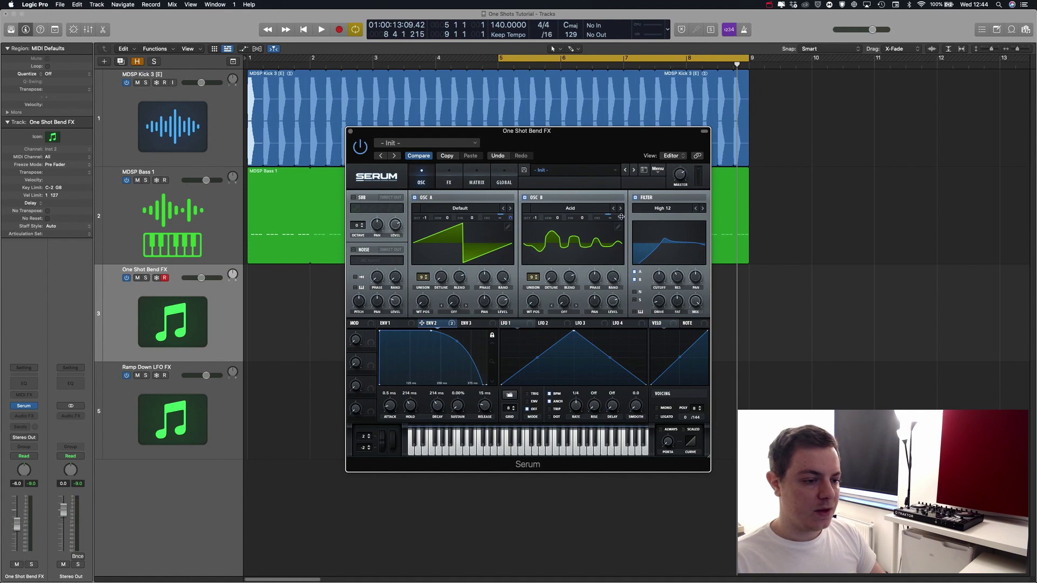
{"action": "mouse_move", "coordinate": [621, 217]}
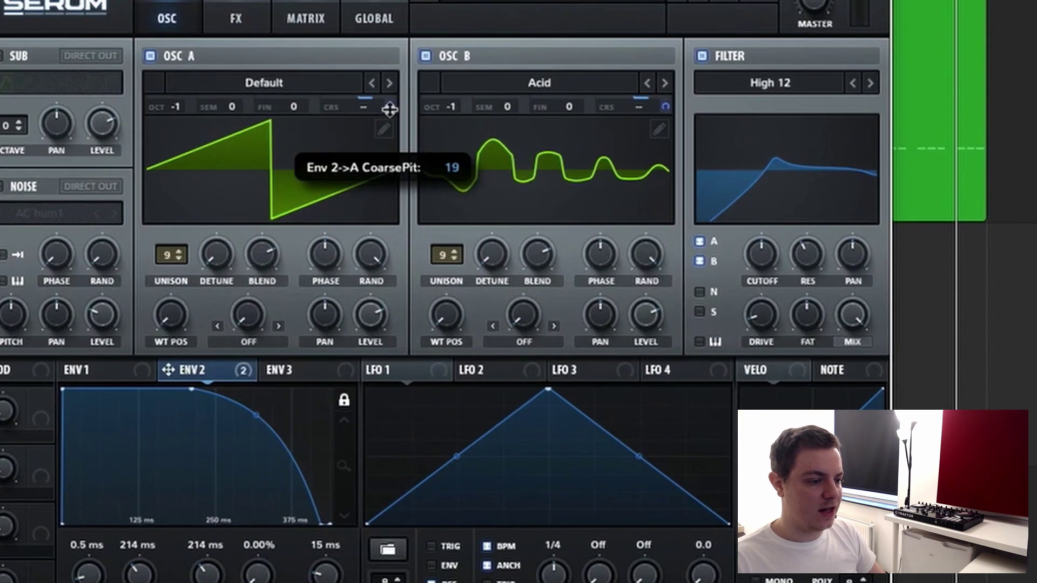
{"action": "mouse_move", "coordinate": [668, 105]}
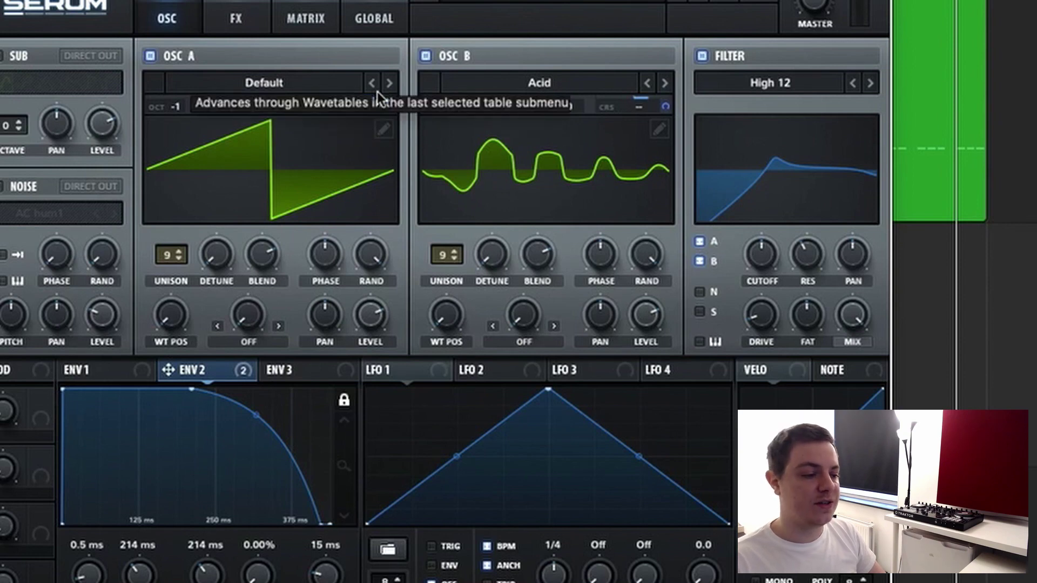
{"action": "right_click", "coordinate": [363, 107]}
{"action": "left_click", "coordinate": [348, 138]}
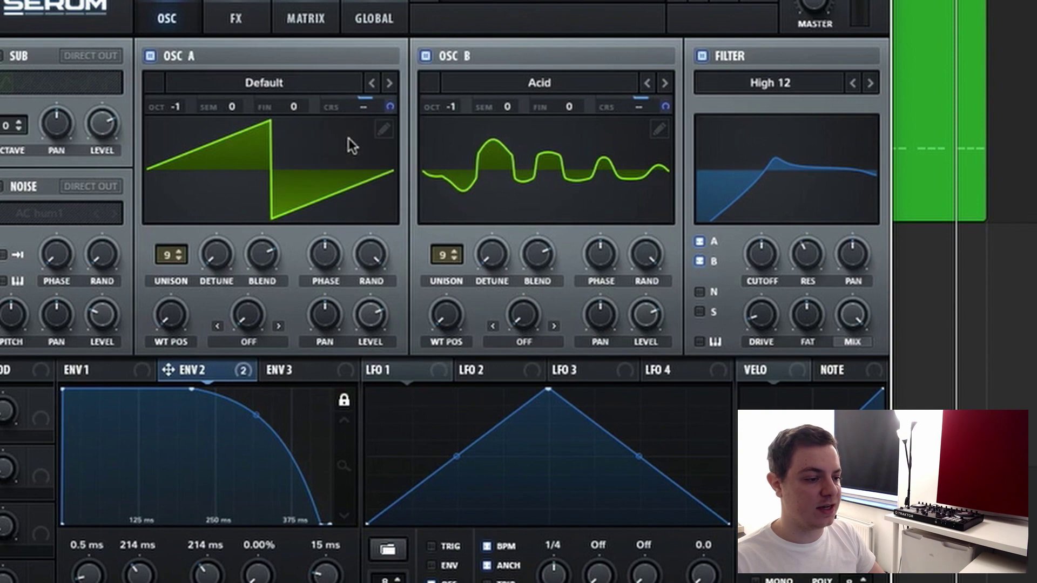
{"action": "right_click", "coordinate": [386, 108]}
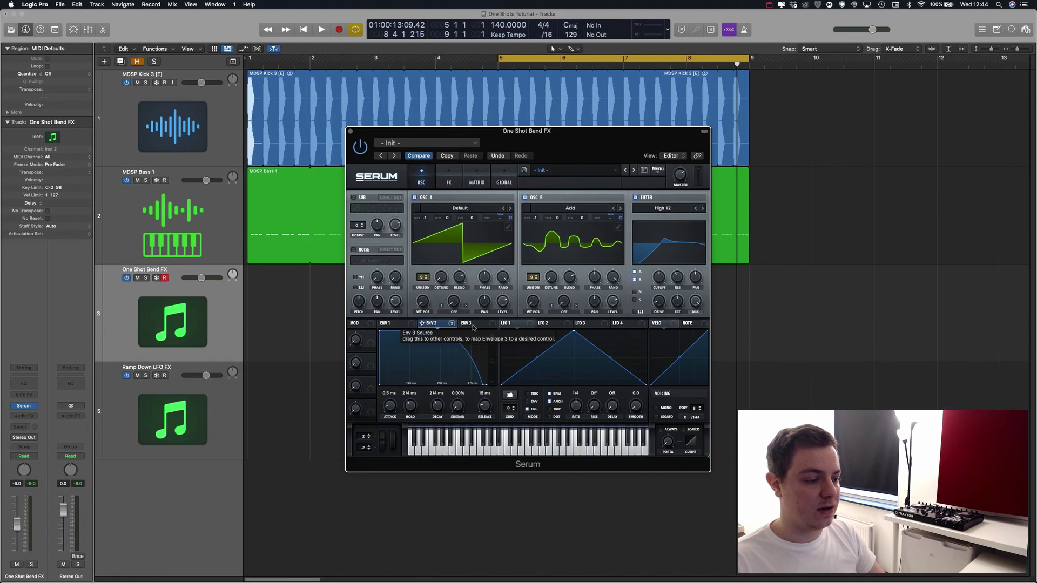
- Assign envelope 3 to the unison detune of oscillators A and B, with both modulation amounts at about half
{"action": "left_click", "coordinate": [411, 341]}
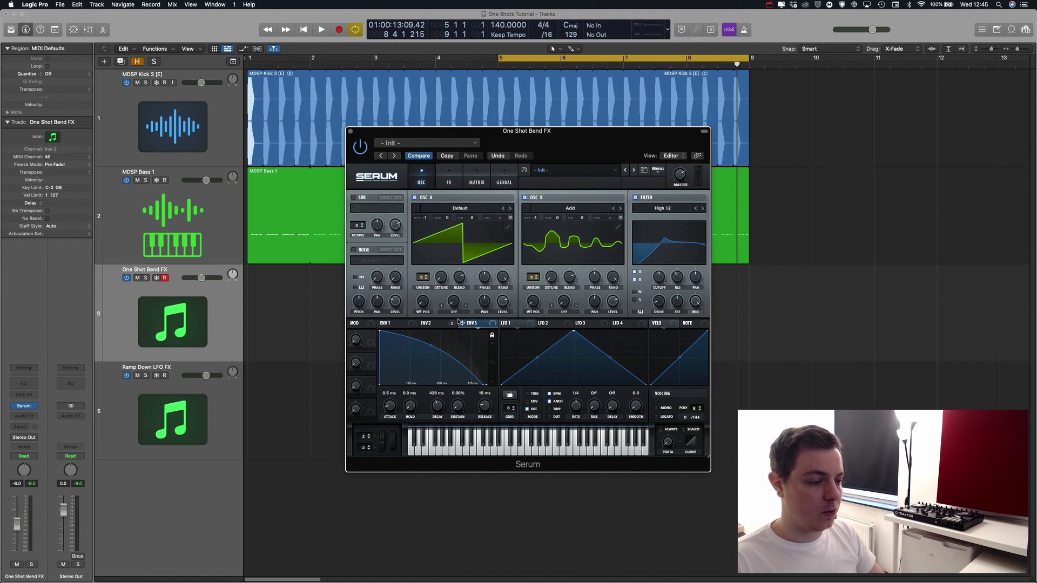
{"action": "left_click_drag", "start_coordinate": [463, 325], "coordinate": [552, 276]}
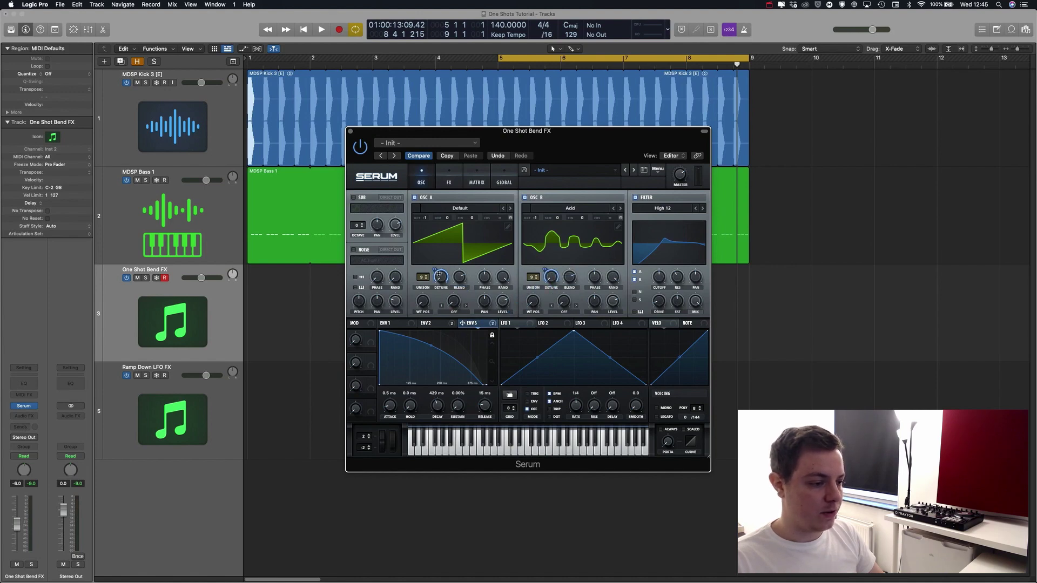
{"action": "mouse_move", "coordinate": [439, 277]}
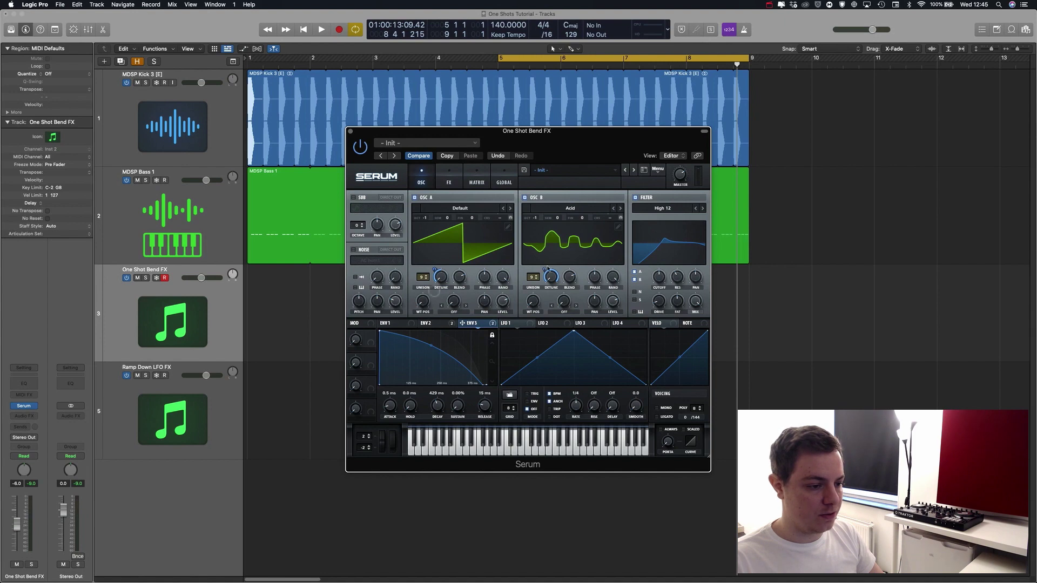
{"action": "mouse_move", "coordinate": [548, 277]}
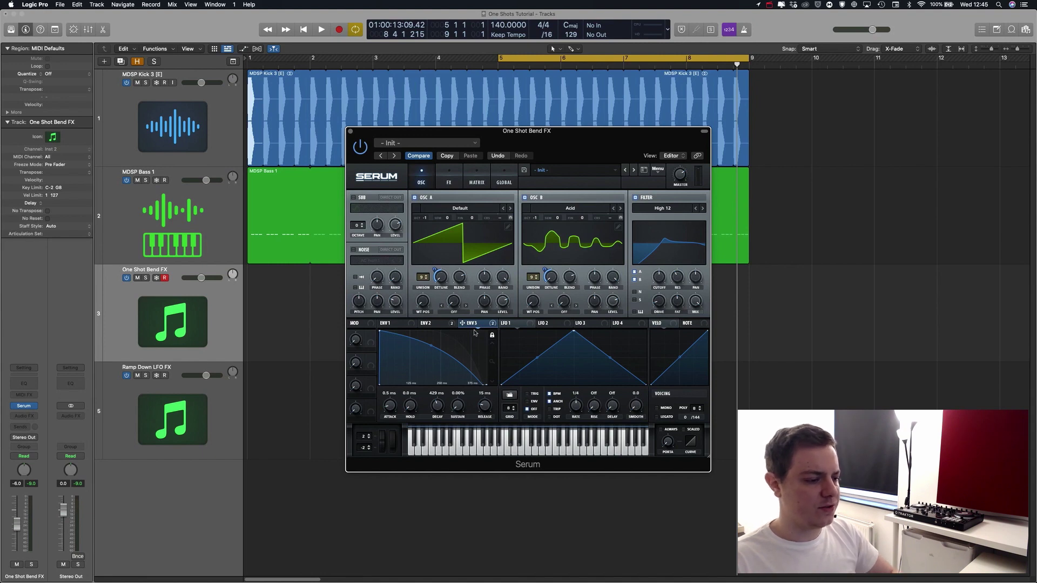
- Assign envelope 3 to oscillator B's wavetable position and to the filter cutoff, and turn the cutoff down
{"action": "left_click_drag", "start_coordinate": [463, 323], "coordinate": [533, 303]}
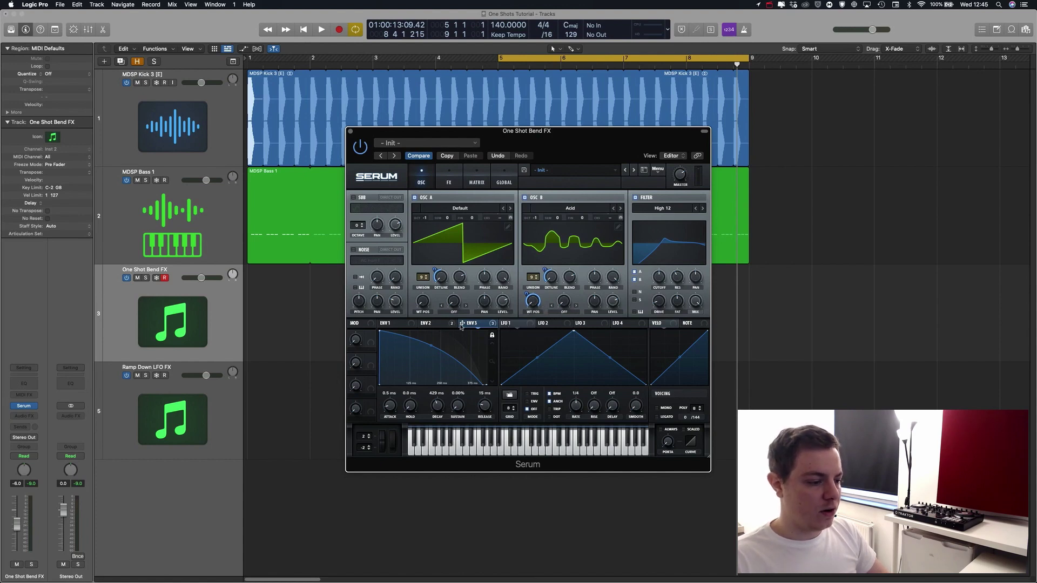
{"action": "left_click_drag", "start_coordinate": [462, 325], "coordinate": [659, 276]}
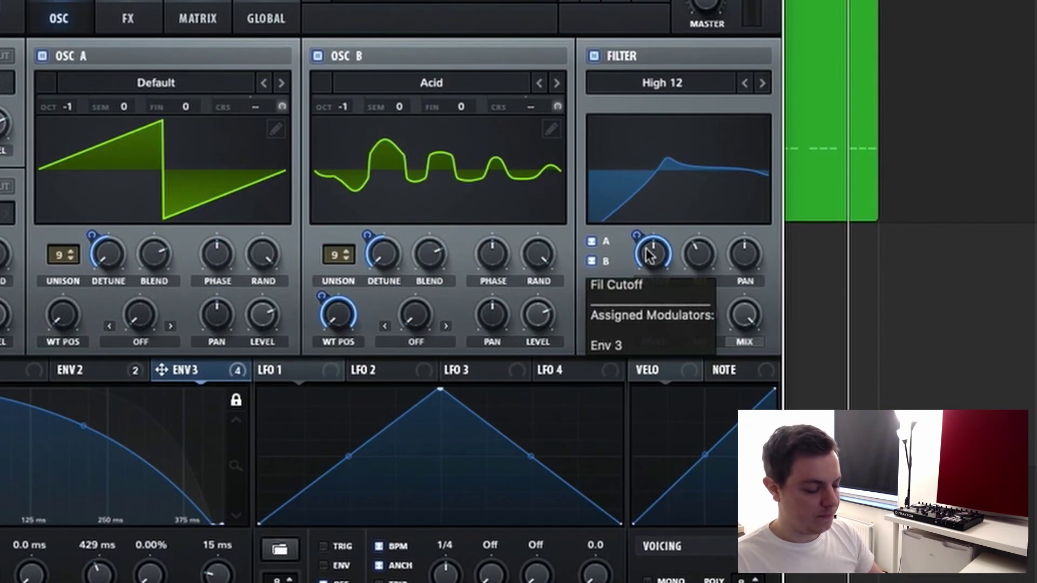
{"action": "left_click_drag", "start_coordinate": [660, 270], "coordinate": [646, 324]}
- Play back the soloed One Shot Bend FX region to audition the pitch bend sound
{"action": "key", "text": "super+w"}
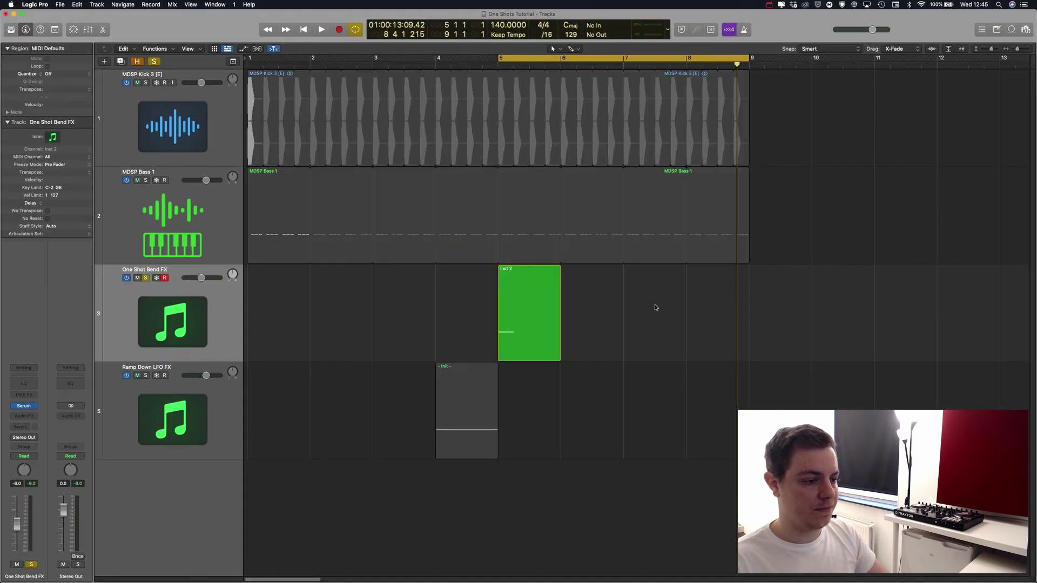
{"action": "key", "text": "v"}
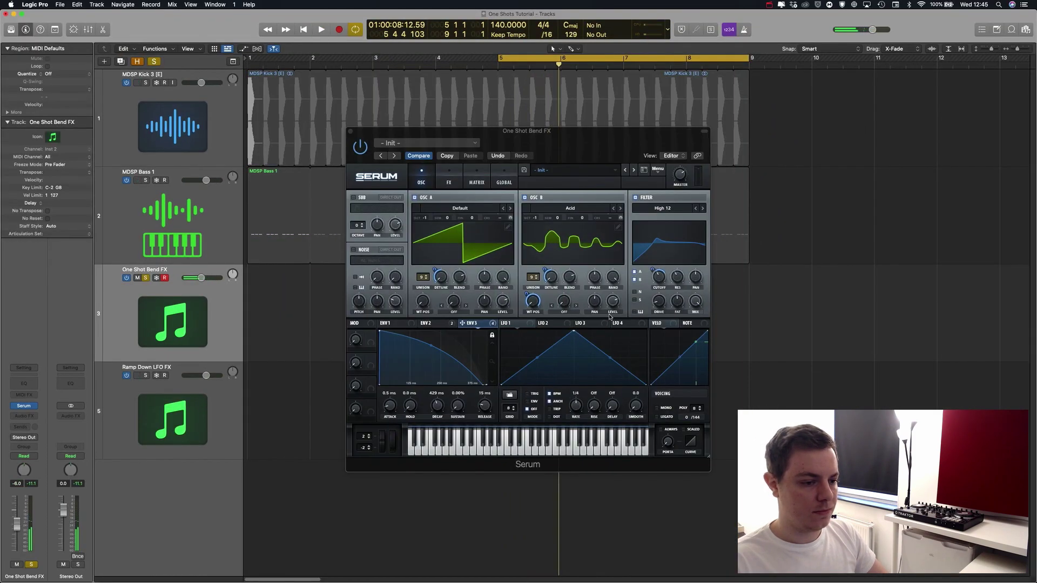
{"action": "key", "text": "space"}
{"action": "key", "text": "space"}
{"action": "key", "text": "s"}
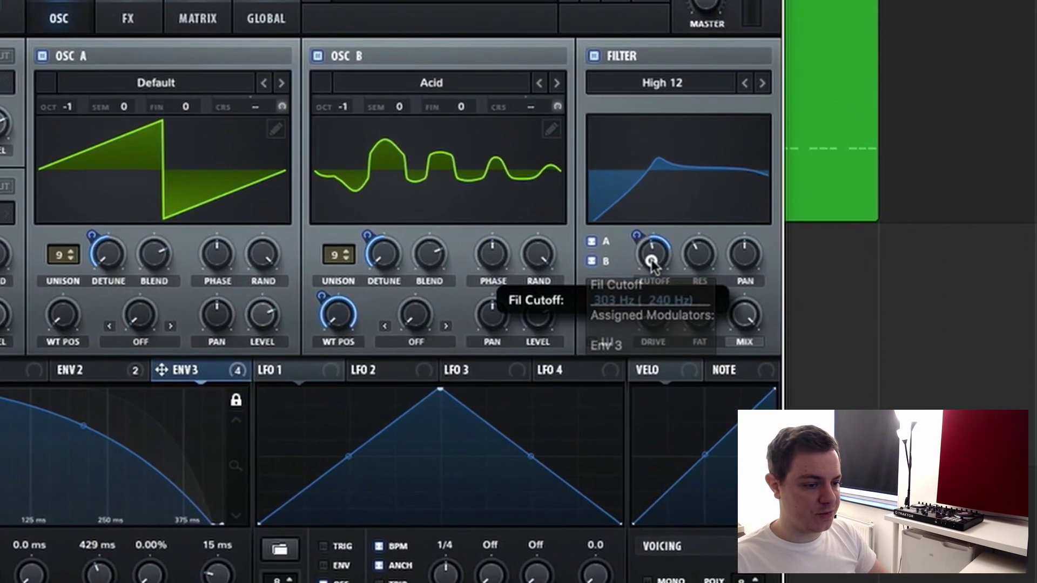
- Lower the filter cutoff to about 303 Hz, fine-tune its envelope 3 modulation amount and audition the region
{"action": "left_click_drag", "start_coordinate": [659, 278], "coordinate": [651, 287]}
{"action": "left_click_drag", "start_coordinate": [639, 238], "coordinate": [638, 239]}
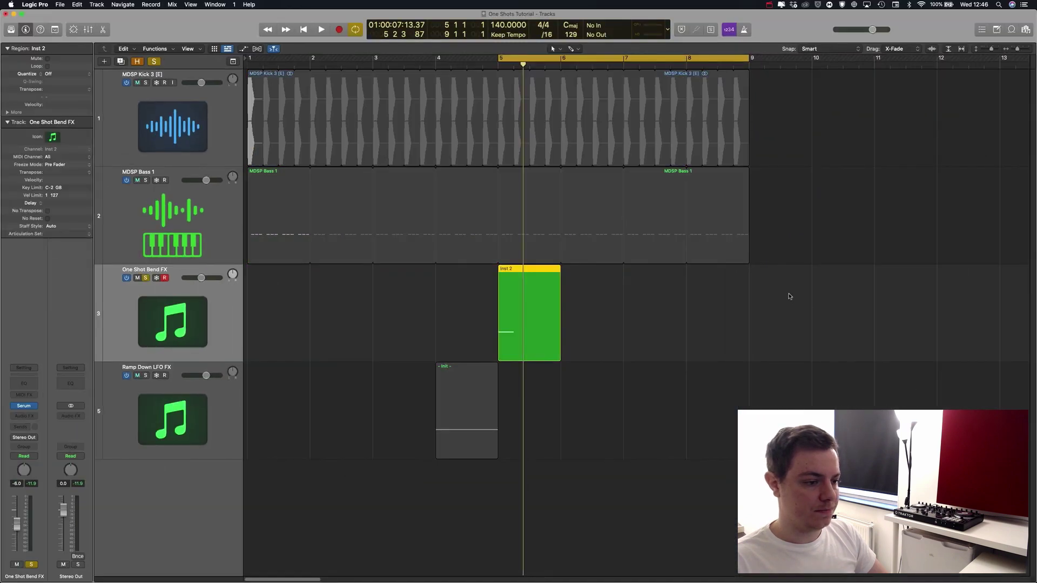
{"action": "key", "text": "space"}
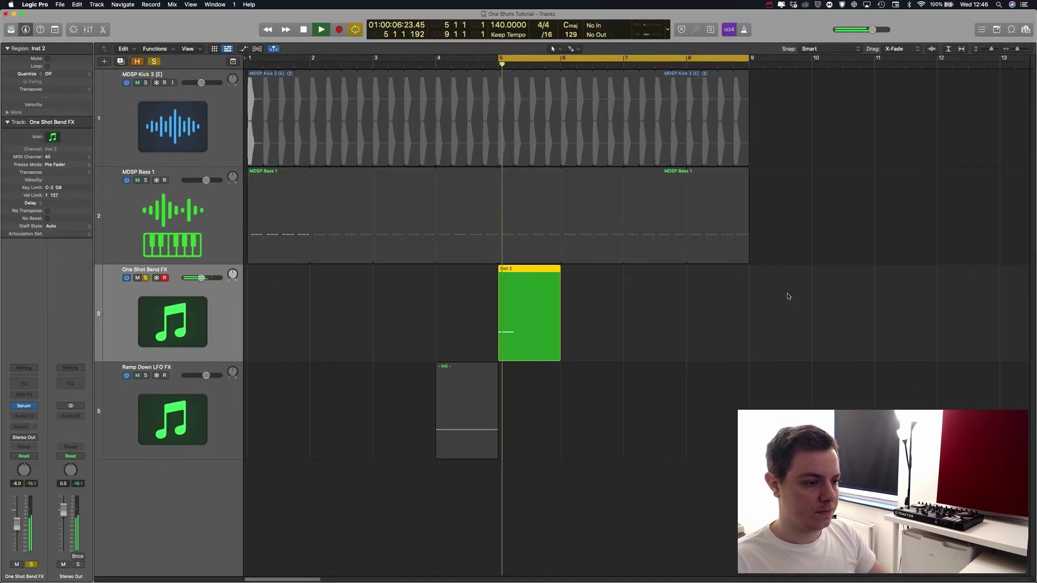
{"action": "key", "text": "space"}
{"action": "key", "text": "v"}
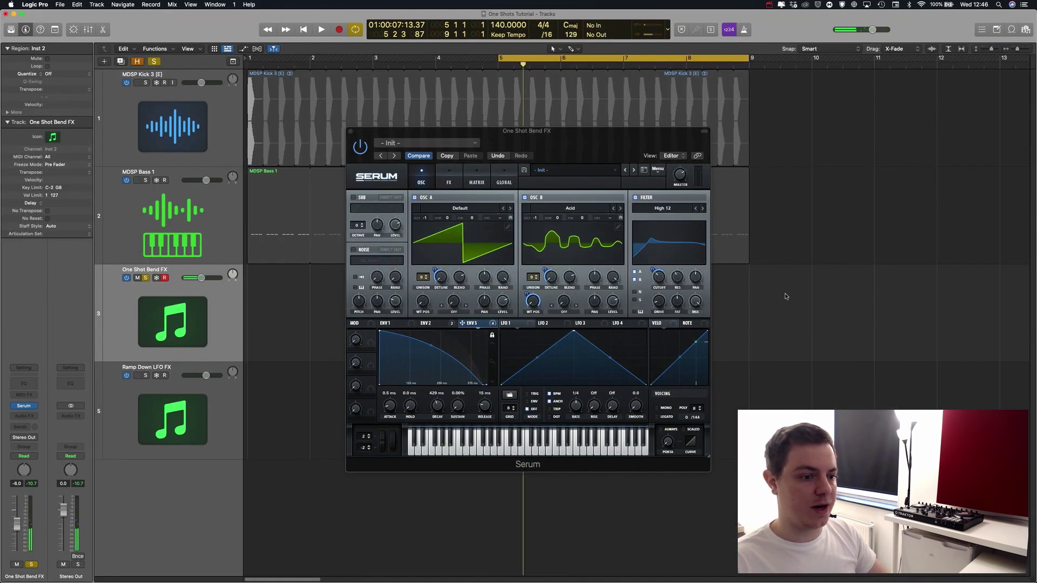
- Enable the distortion effect in Serum and move it to the start of the effects chain
{"action": "left_click", "coordinate": [452, 178]}
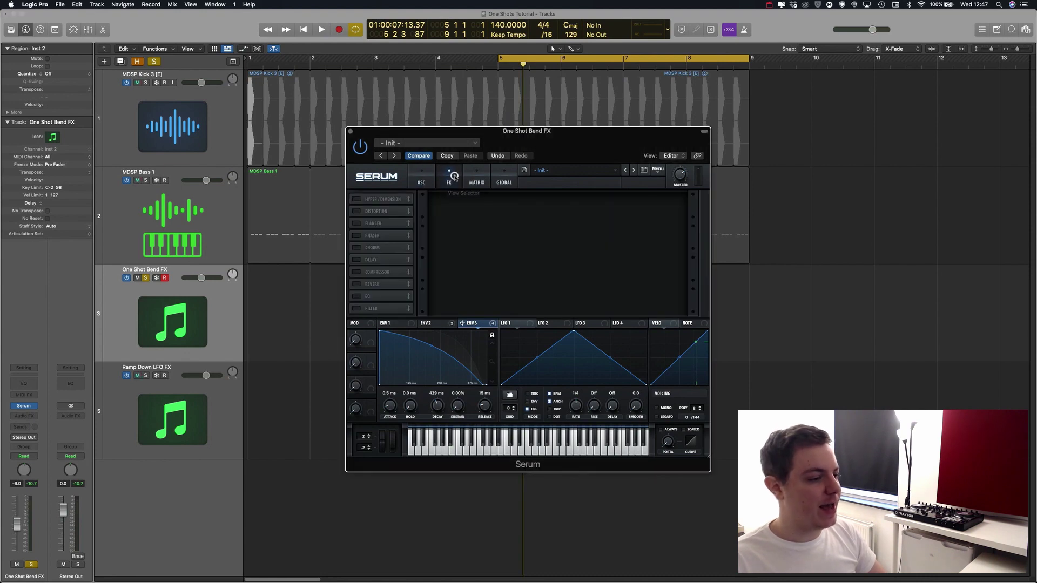
{"action": "left_click", "coordinate": [356, 209]}
{"action": "left_click_drag", "start_coordinate": [377, 210], "coordinate": [385, 199]}
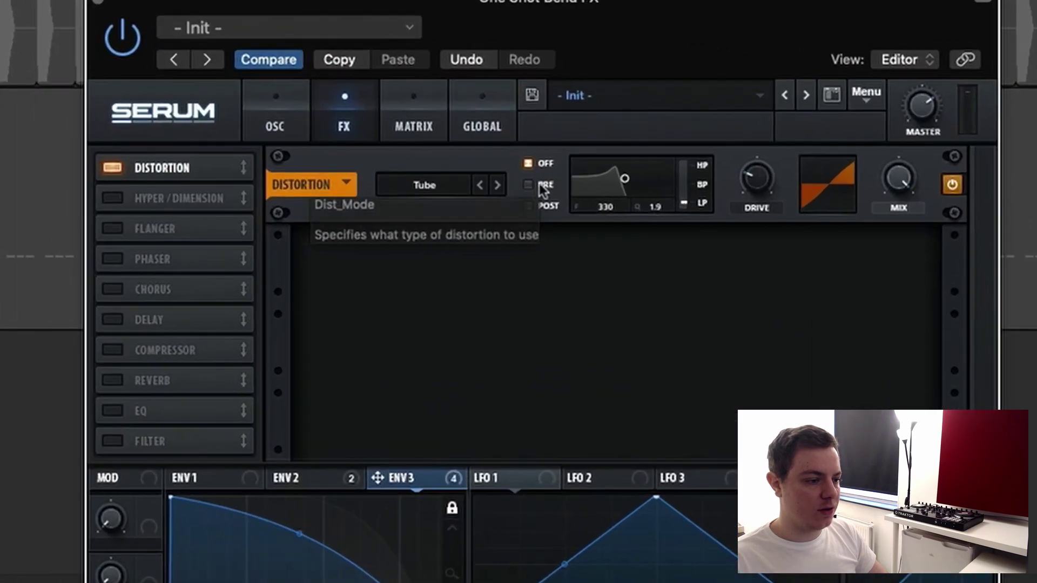
- Change the distortion type to HardClip and raise its drive to about halfway
{"action": "left_click", "coordinate": [510, 206]}
{"action": "left_click", "coordinate": [509, 206]}
{"action": "left_click_drag", "start_coordinate": [755, 177], "coordinate": [775, 158]}
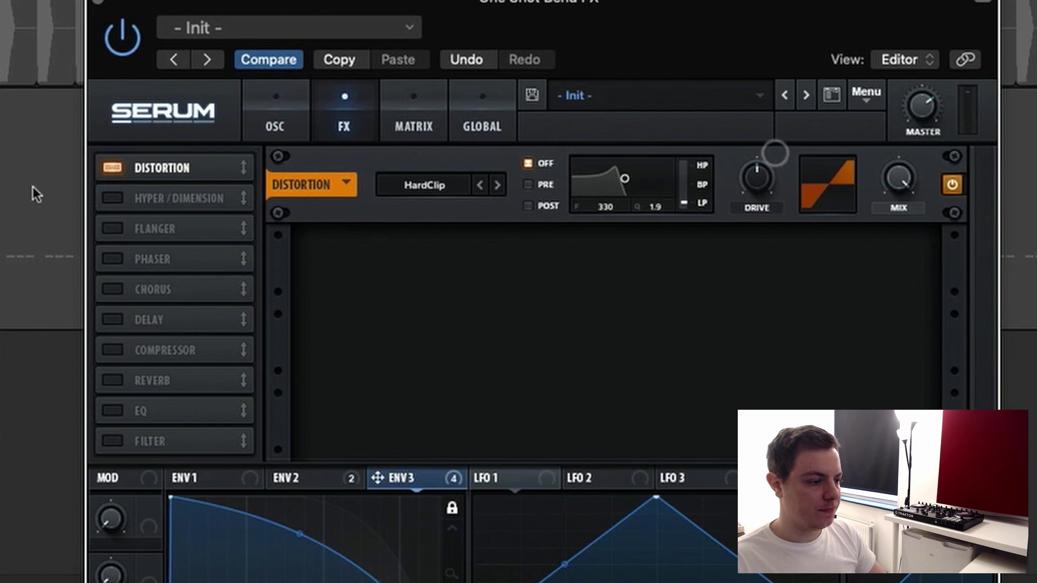
- Enable the phaser, reduce its rate and depth to minimum, set feedback to about half and lower its frequency to about 194 Hz
{"action": "left_click", "coordinate": [120, 260]}
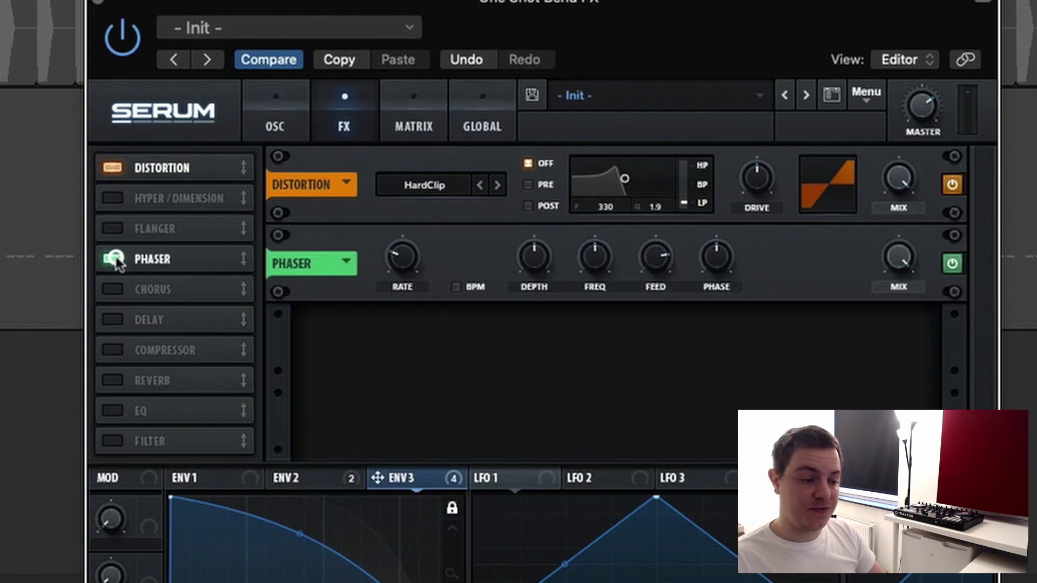
{"action": "mouse_move", "coordinate": [404, 258]}
{"action": "left_click_drag", "start_coordinate": [404, 259], "coordinate": [410, 342]}
{"action": "mouse_move", "coordinate": [537, 257]}
{"action": "left_click_drag", "start_coordinate": [538, 256], "coordinate": [534, 429]}
{"action": "left_click_drag", "start_coordinate": [655, 269], "coordinate": [655, 327]}
{"action": "left_click_drag", "start_coordinate": [604, 252], "coordinate": [598, 292]}
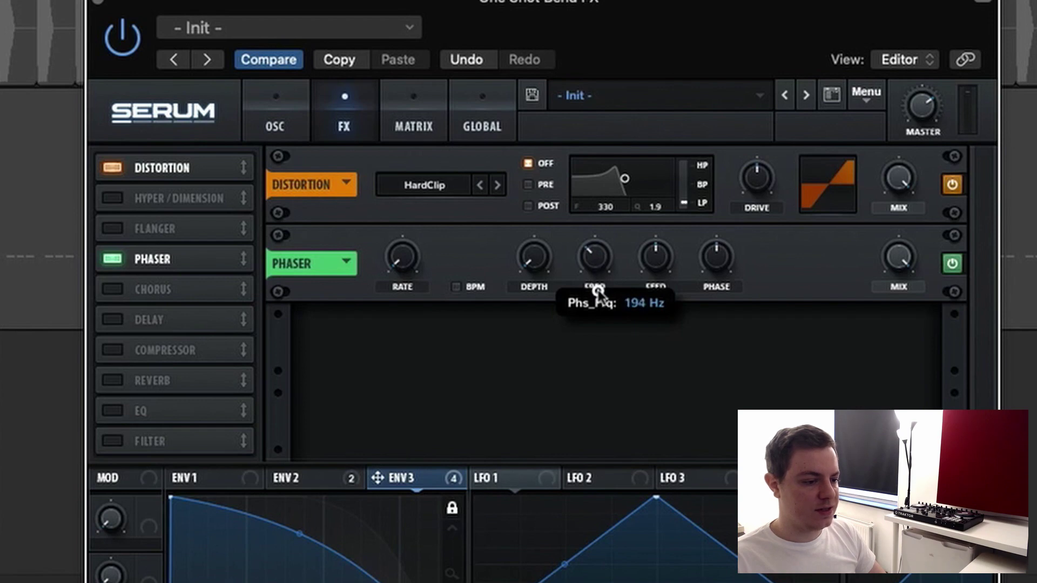
- Assign envelope 3 to the phaser frequency and audition the One Shot Bend FX region
{"action": "left_click_drag", "start_coordinate": [377, 478], "coordinate": [575, 270]}
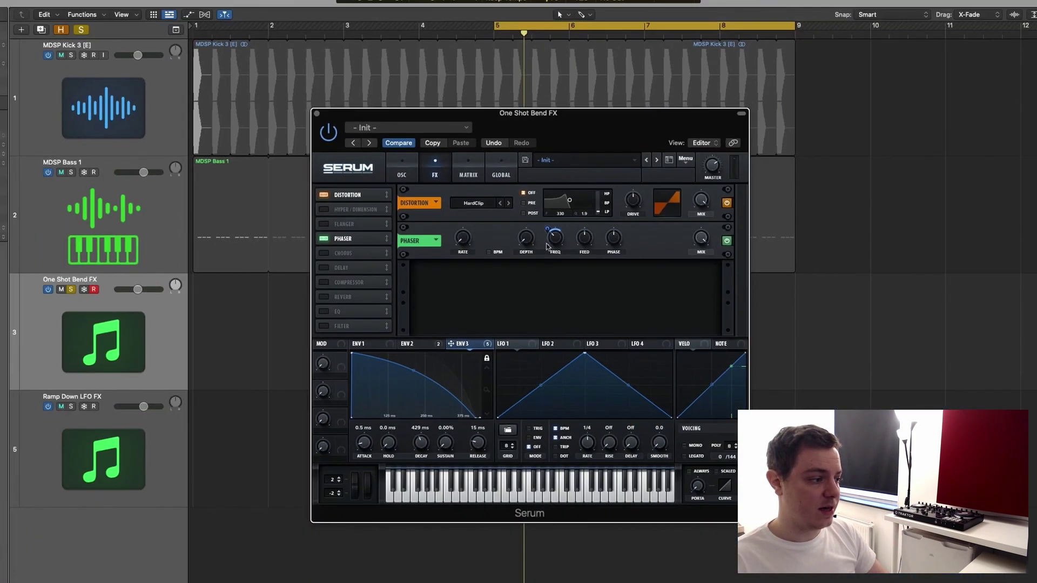
{"action": "key", "text": "super+w"}
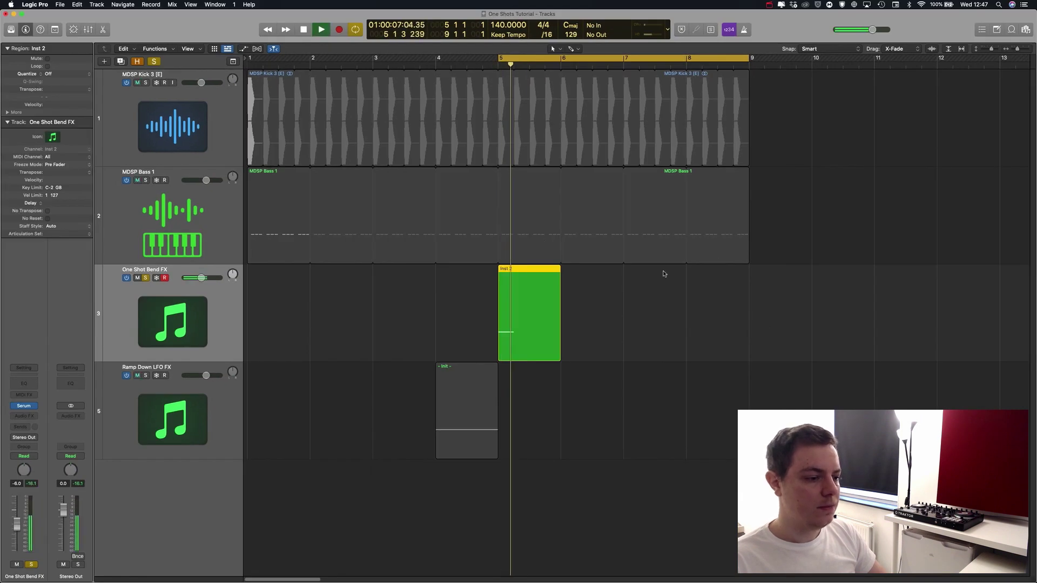
{"action": "key", "text": "shift+Return"}
{"action": "key", "text": "shift+Return"}
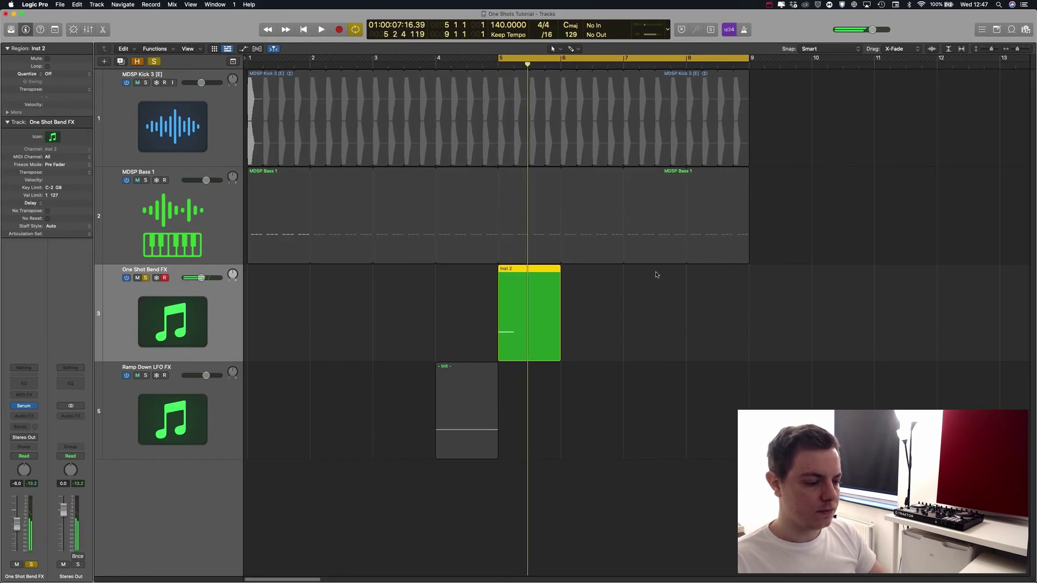
{"action": "key", "text": "v"}
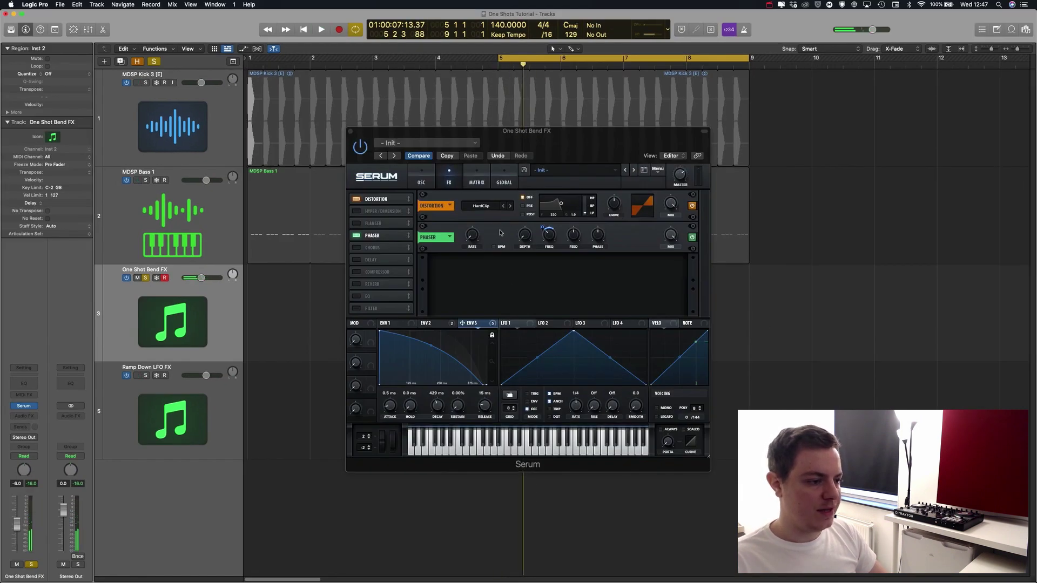
{"action": "key", "text": "v"}
{"action": "key", "text": "Down"}
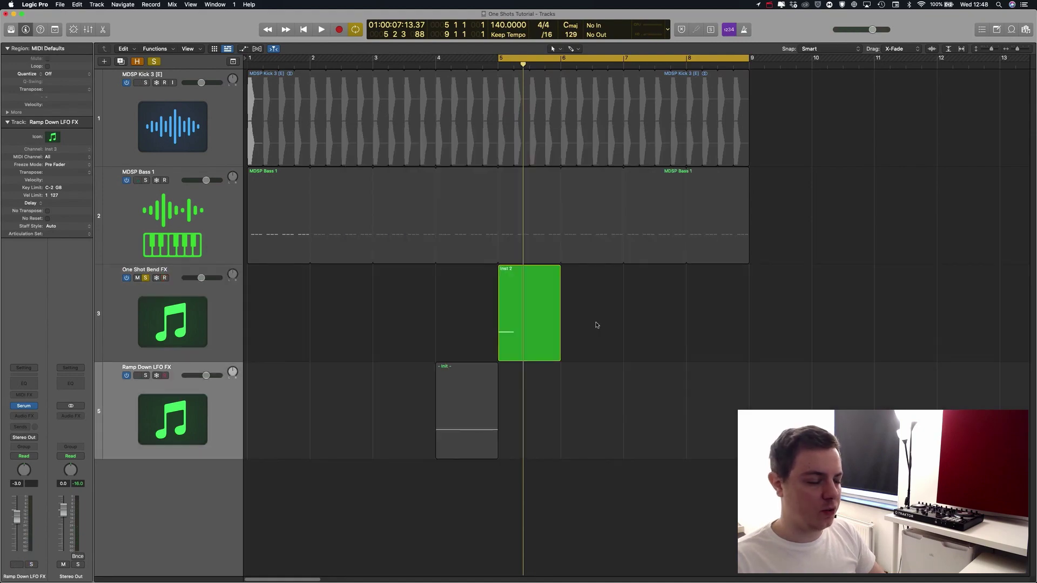
{"action": "key", "text": "v"}
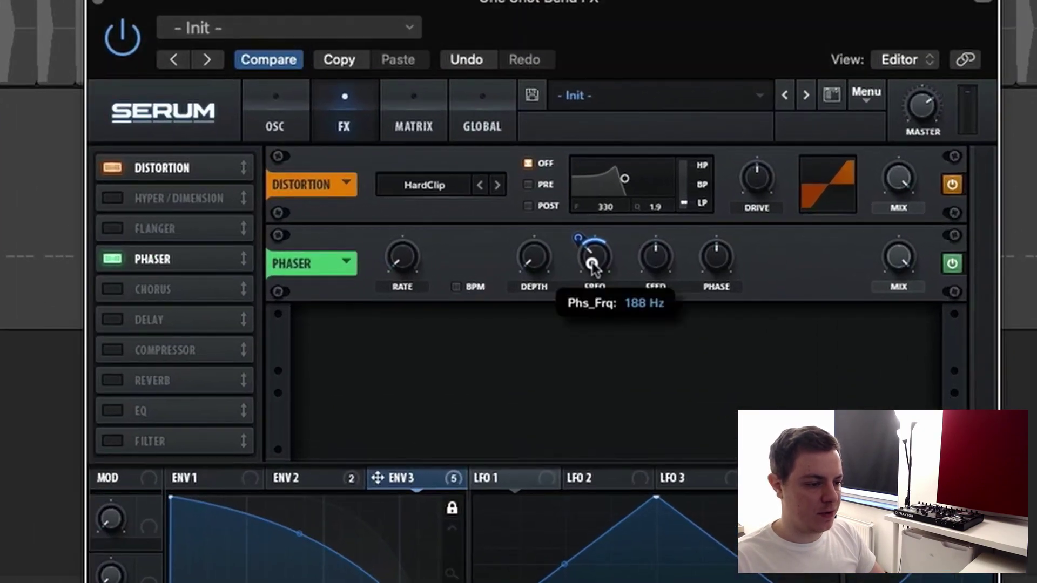
- Lower the phaser frequency to about 121 Hz, fine-tune its envelope 3 modulation amount and reduce the phaser mix to about half
{"action": "left_click_drag", "start_coordinate": [592, 263], "coordinate": [591, 278]}
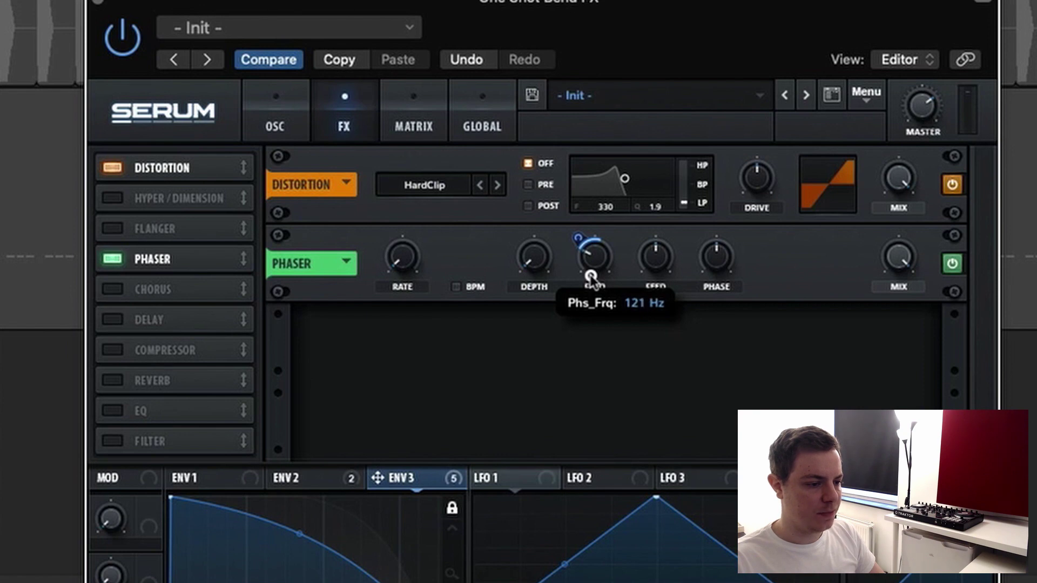
{"action": "left_click_drag", "start_coordinate": [586, 241], "coordinate": [584, 236]}
{"action": "left_click_drag", "start_coordinate": [899, 255], "coordinate": [901, 360]}
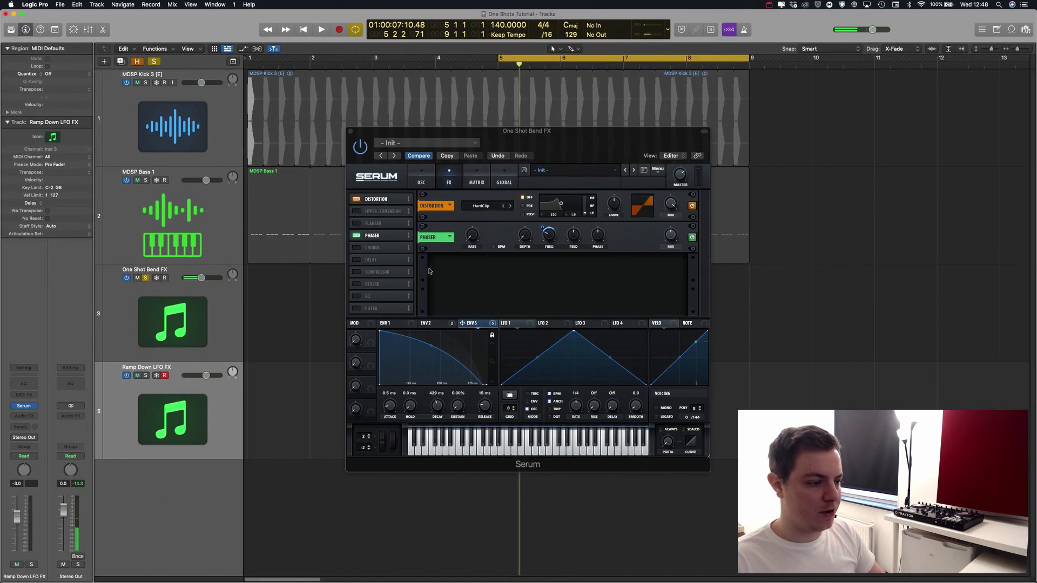
- Enable the chorus with its filter switched to HPF and audition the One Shot Bend FX region
{"action": "left_click", "coordinate": [357, 248]}
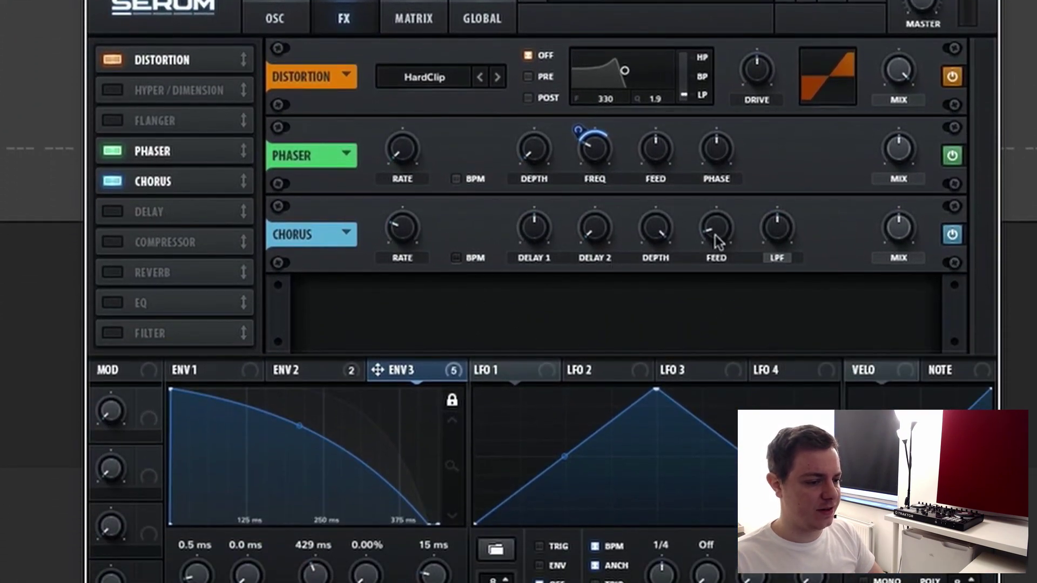
{"action": "left_click", "coordinate": [779, 259]}
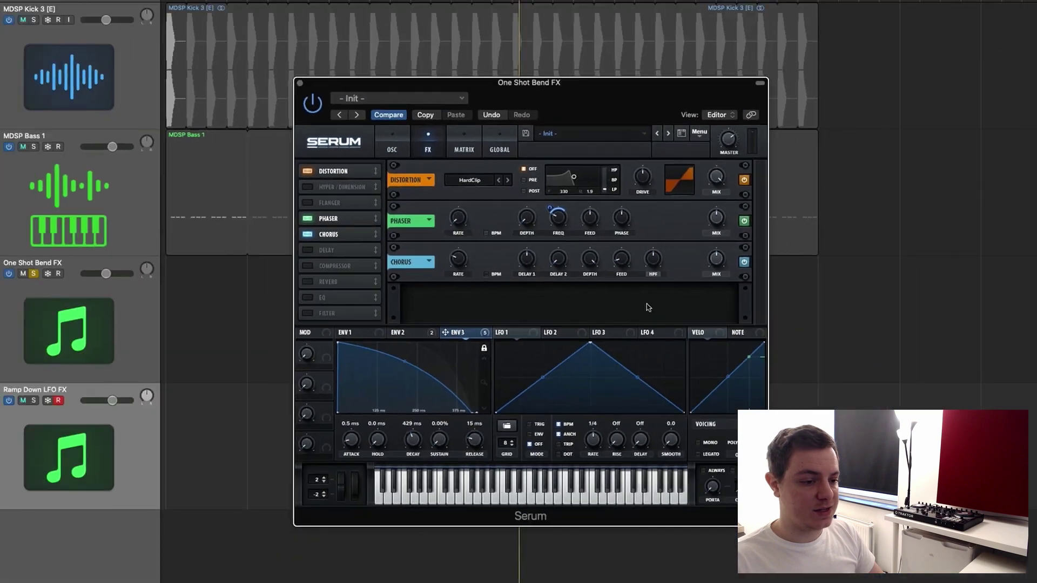
{"action": "key", "text": "super+w"}
{"action": "key", "text": "shift+space"}
{"action": "key", "text": "space"}
- Lower the chorus mix to well below half
{"action": "key", "text": "v"}
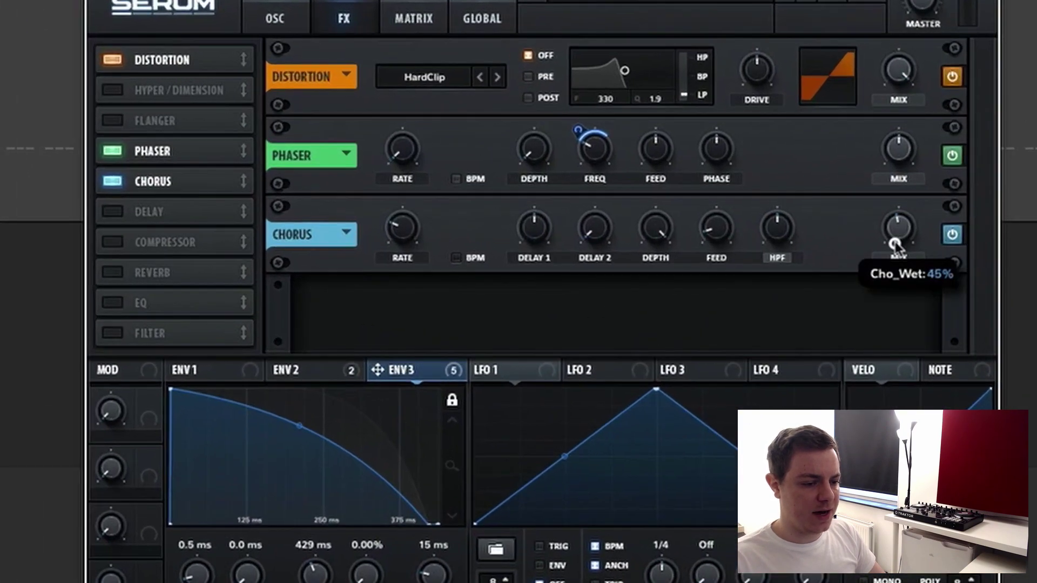
{"action": "left_click_drag", "start_coordinate": [670, 264], "coordinate": [668, 282]}
{"action": "left_click_drag", "start_coordinate": [892, 268], "coordinate": [892, 275]}
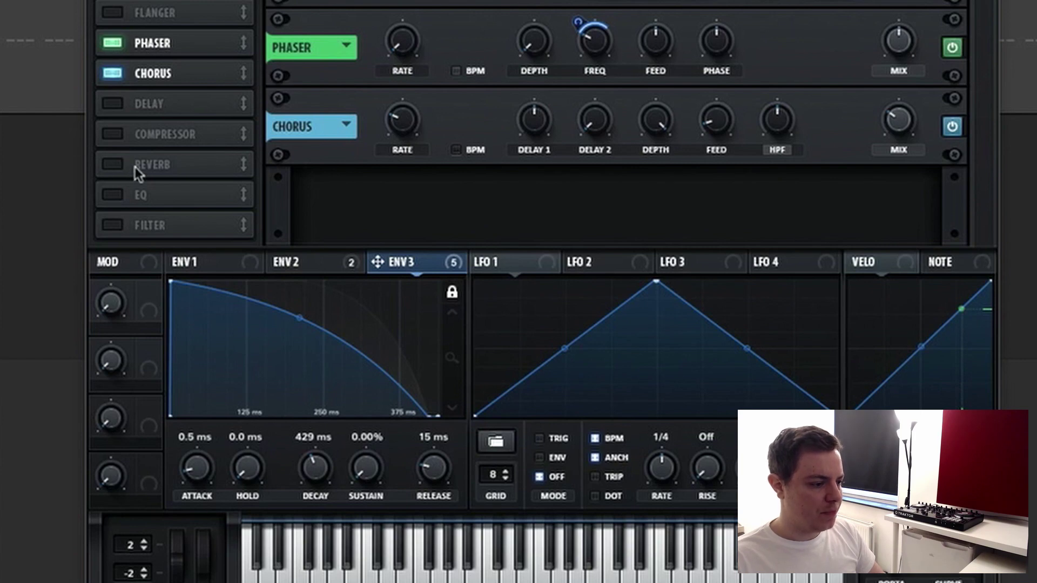
- Enable the EQ directly after the chorus, set its low band to a low cut and reduce that band's Q to remove the resonant bump
{"action": "left_click", "coordinate": [121, 198]}
{"action": "left_click_drag", "start_coordinate": [186, 193], "coordinate": [204, 103]}
{"action": "left_click", "coordinate": [556, 225]}
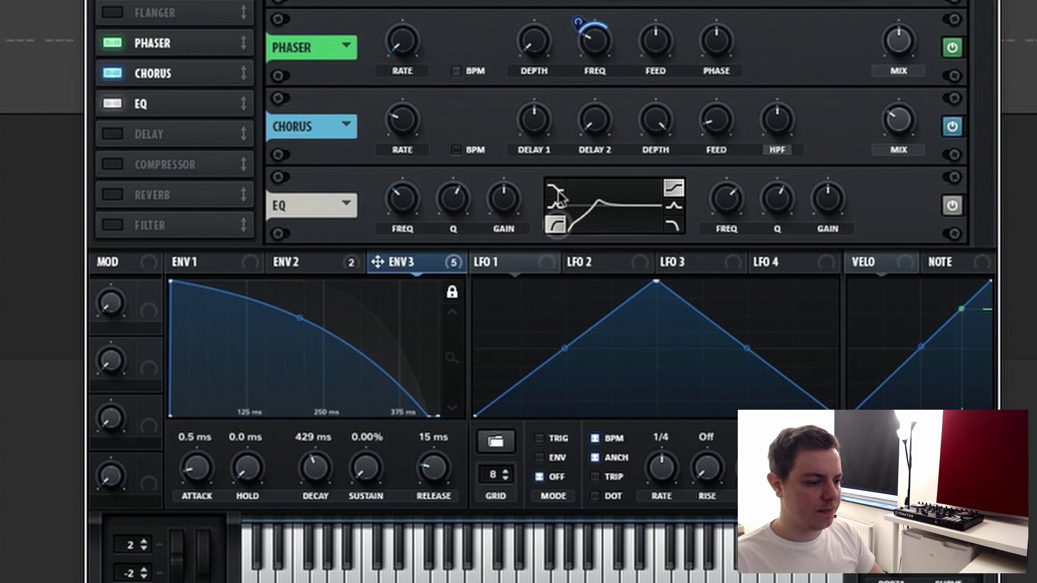
{"action": "left_click_drag", "start_coordinate": [463, 200], "coordinate": [457, 226]}
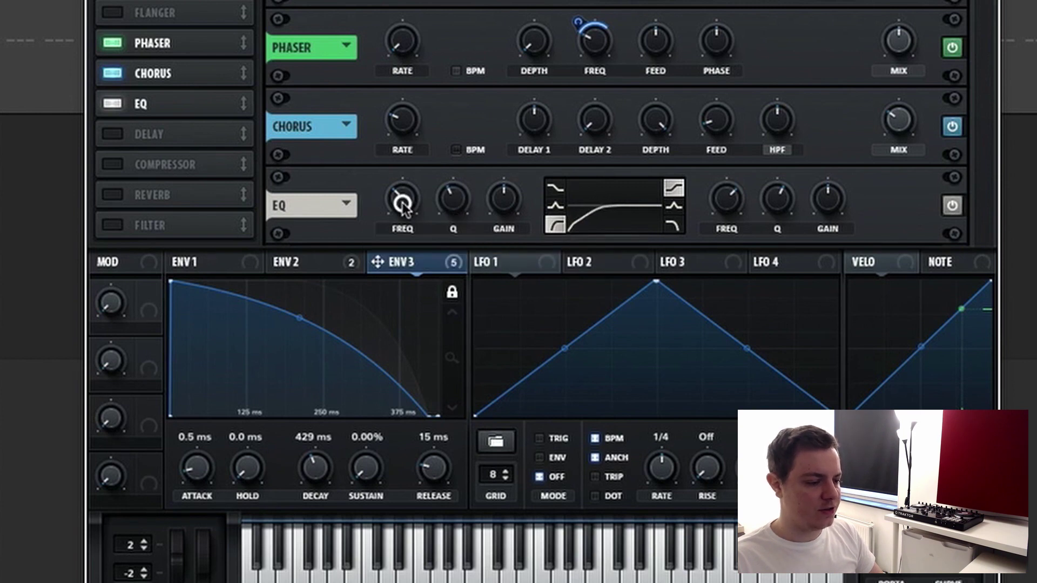
- Set the EQ's high band to a peak shape, modulate its frequency with envelope 3 and reduce its gain to minimum for a sweeping notch
{"action": "left_click", "coordinate": [674, 206]}
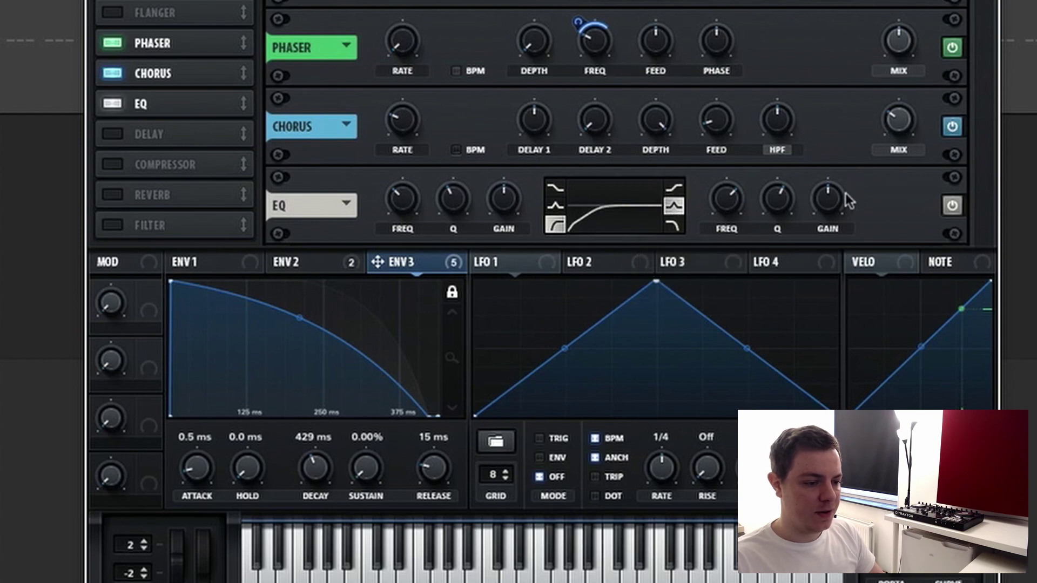
{"action": "mouse_move", "coordinate": [779, 204]}
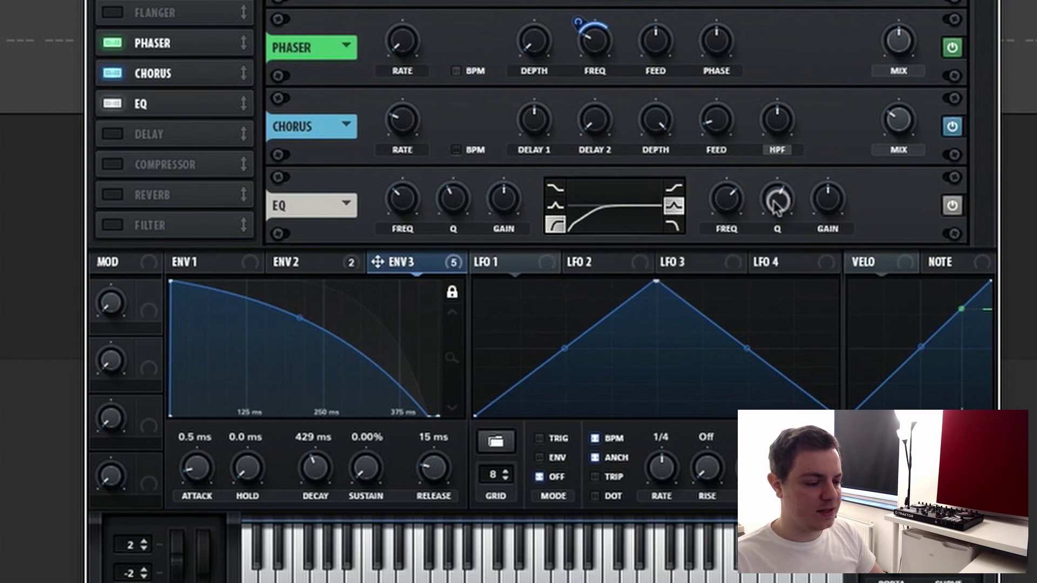
{"action": "mouse_move", "coordinate": [729, 200]}
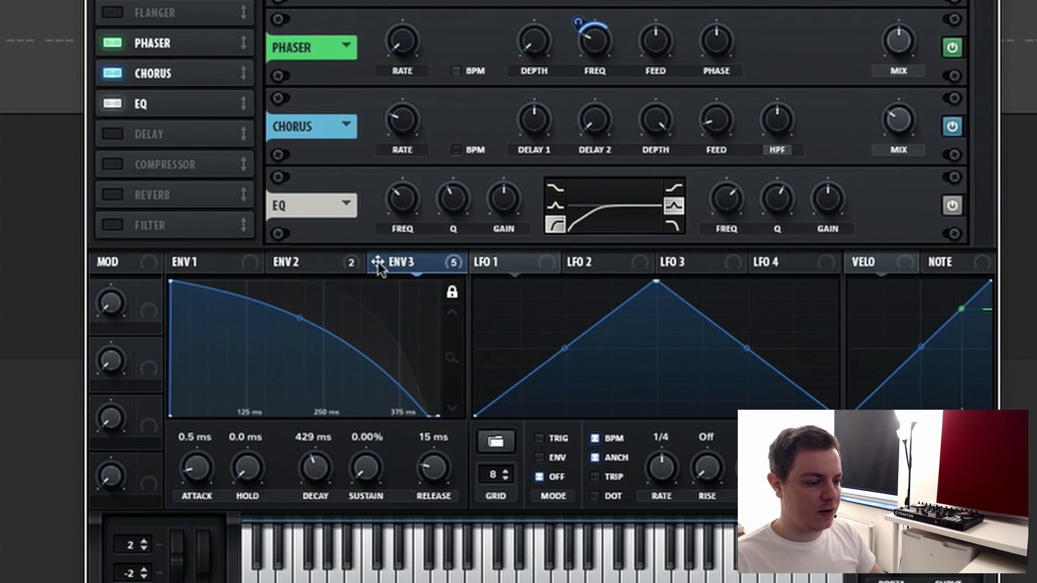
{"action": "left_click_drag", "start_coordinate": [378, 262], "coordinate": [704, 247]}
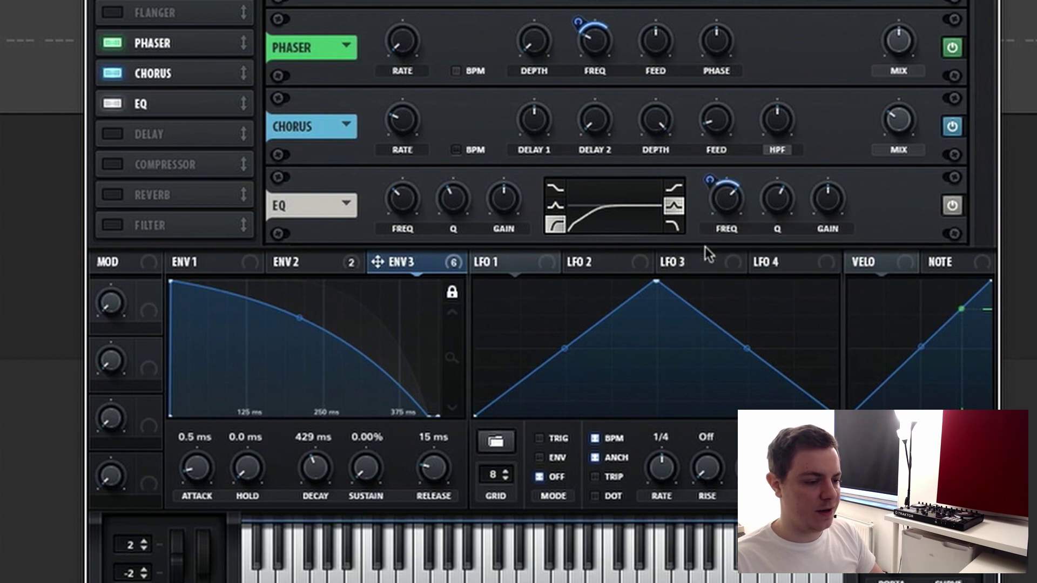
{"action": "mouse_move", "coordinate": [827, 200]}
{"action": "left_click_drag", "start_coordinate": [827, 200], "coordinate": [799, 430]}
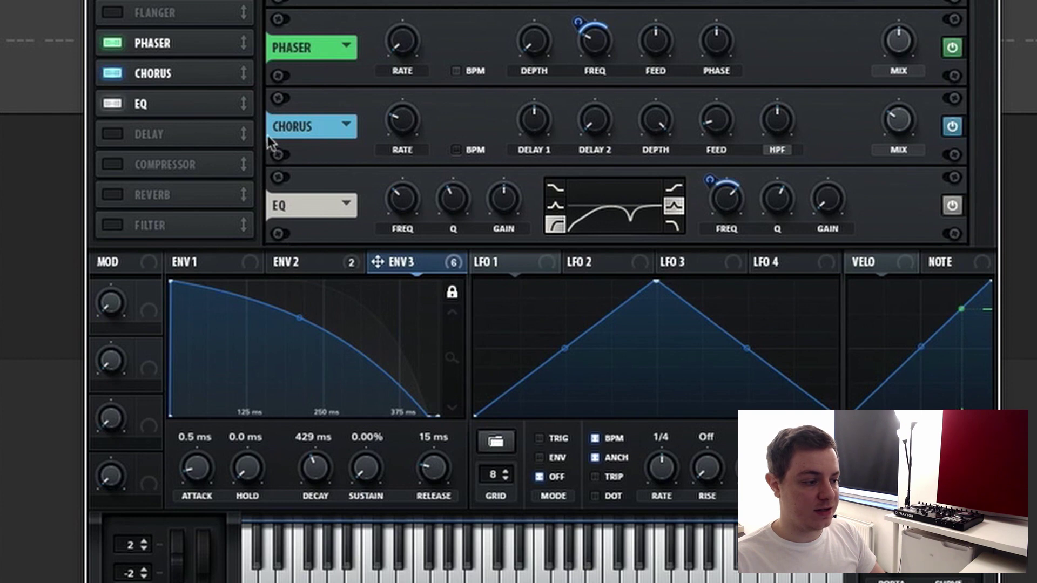
{"action": "left_click", "coordinate": [113, 104]}
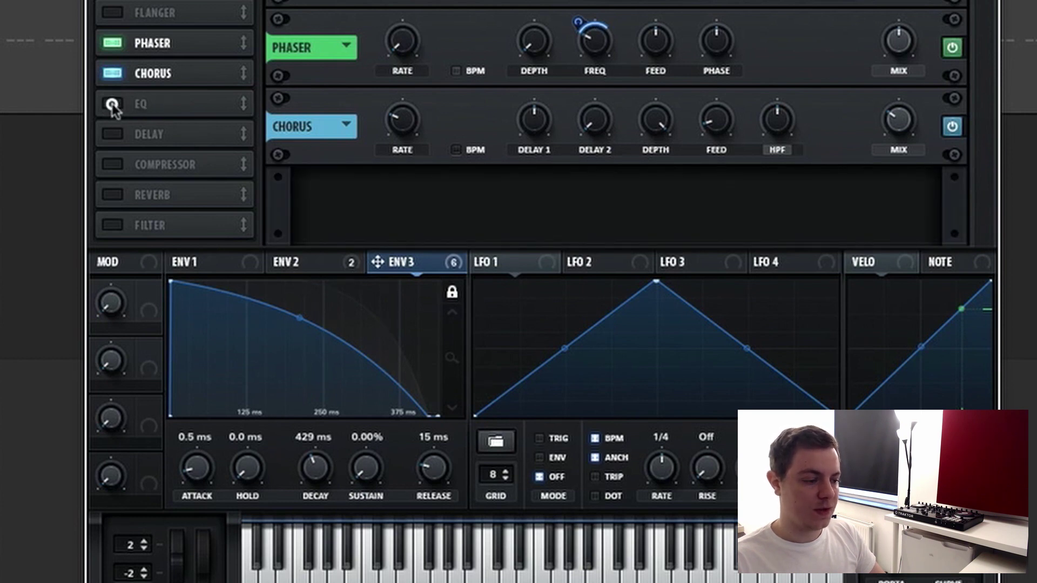
{"action": "left_click", "coordinate": [113, 105]}
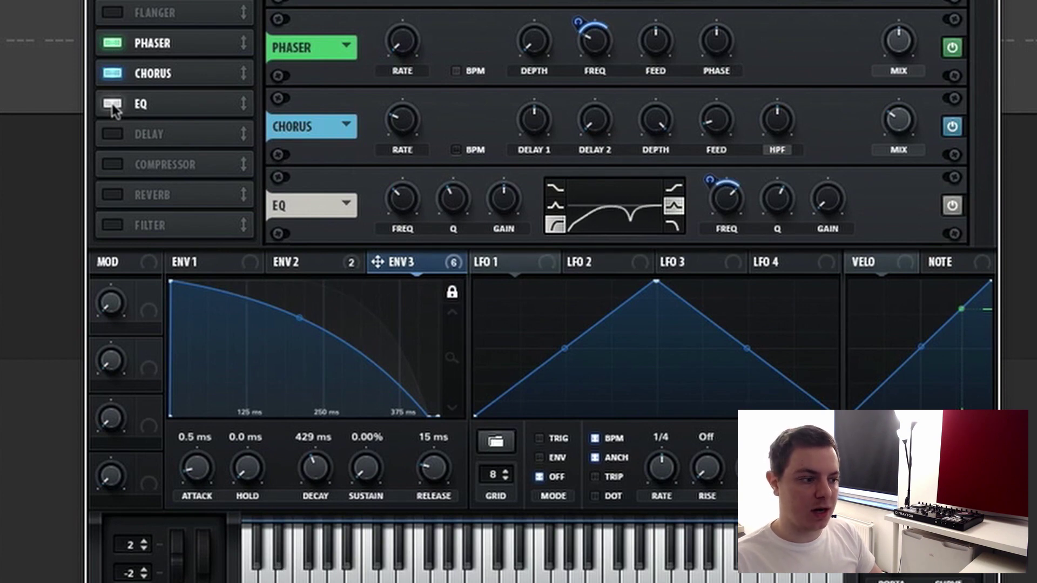
- Enable the delay, set its right time to 1/2 Dot, lower its filter Q to 2.0 and slightly adjust the mix
{"action": "left_click", "coordinate": [108, 135]}
{"action": "scroll", "coordinate": [980, 11], "scroll_direction": "down", "scroll_amount": 2}
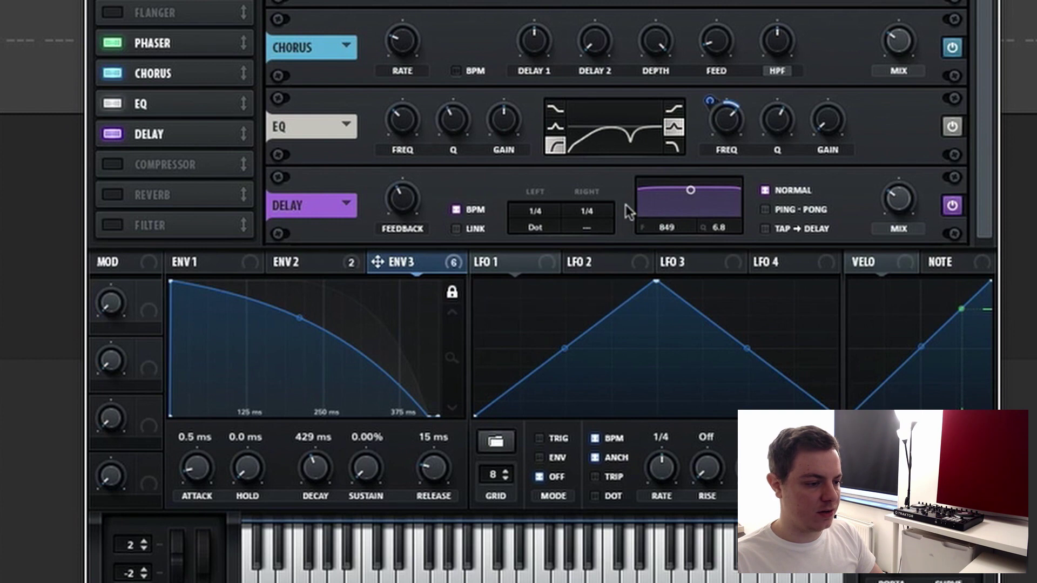
{"action": "left_click", "coordinate": [587, 231]}
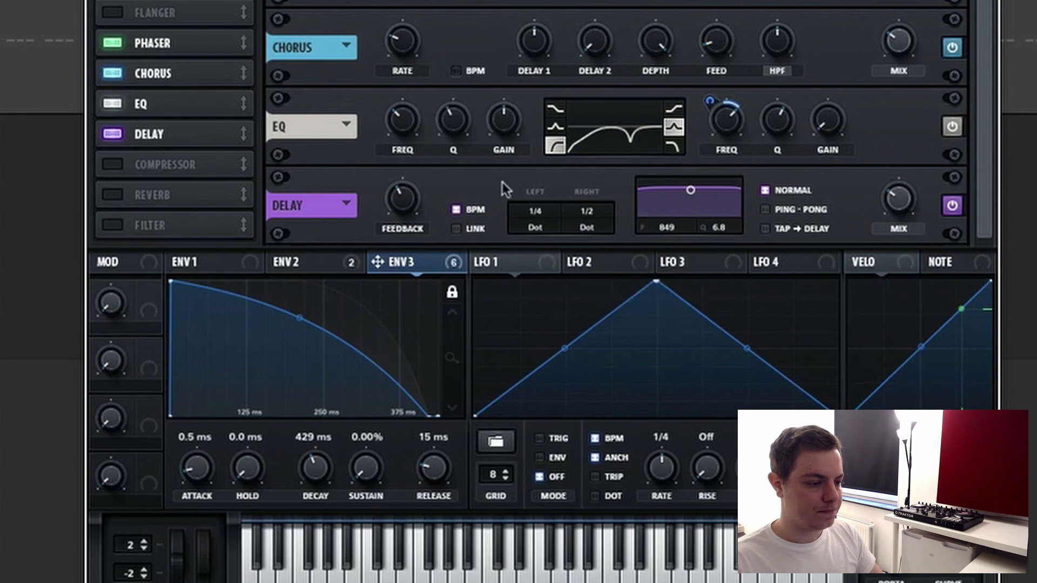
{"action": "left_click_drag", "start_coordinate": [400, 205], "coordinate": [401, 205]}
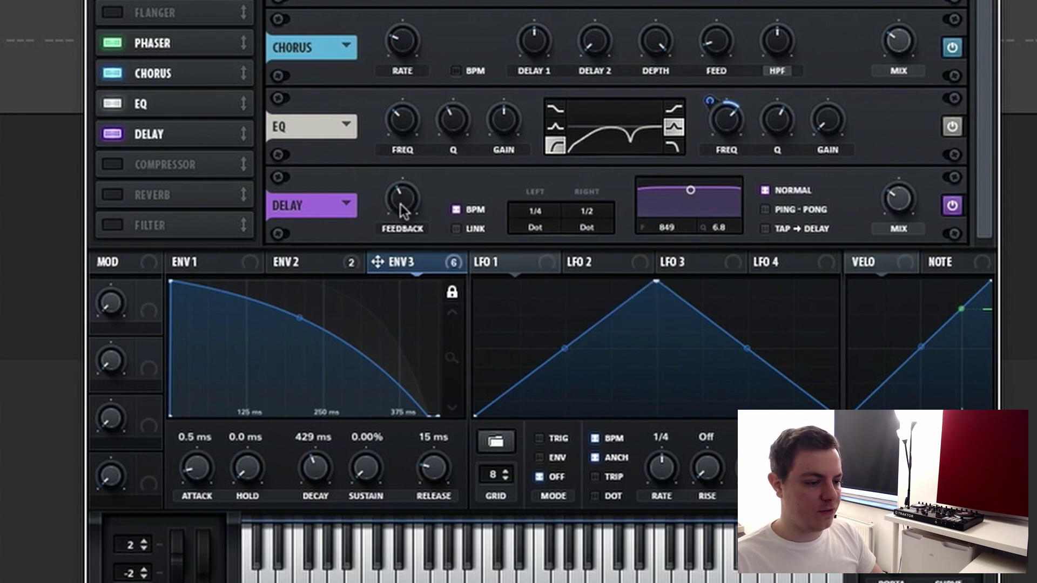
{"action": "left_click_drag", "start_coordinate": [718, 227], "coordinate": [730, 405]}
{"action": "left_click_drag", "start_coordinate": [897, 208], "coordinate": [903, 189]}
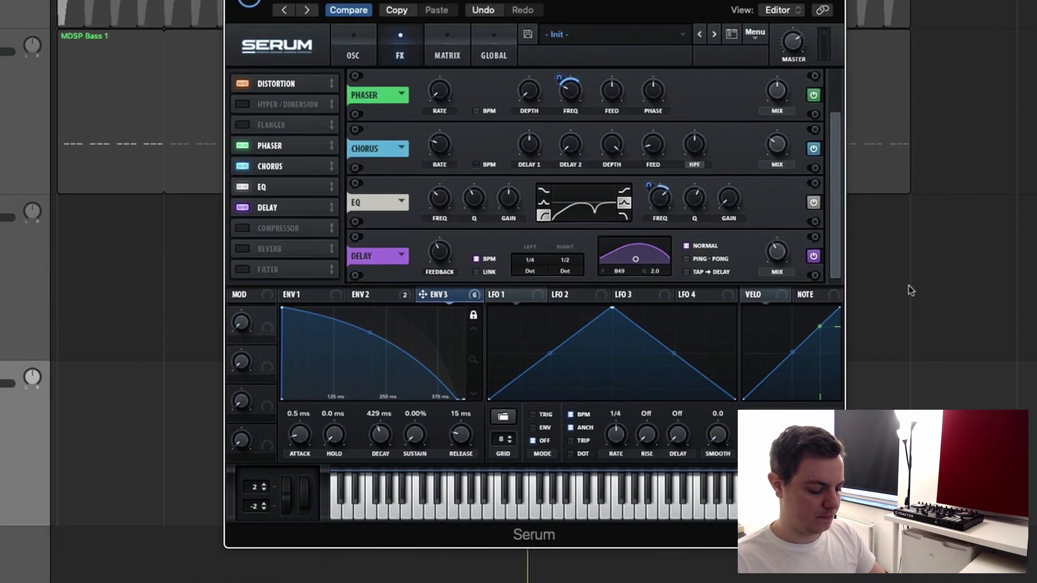
- Play back the One Shot Bend FX region to audition the sound with the EQ and delay
{"action": "key", "text": "super+w"}
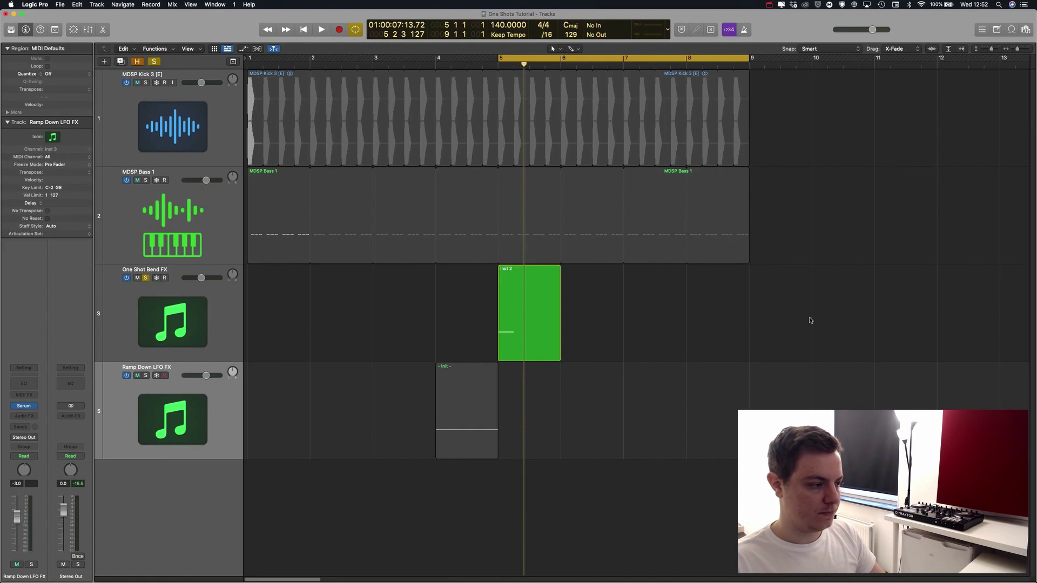
{"action": "key", "text": "space"}
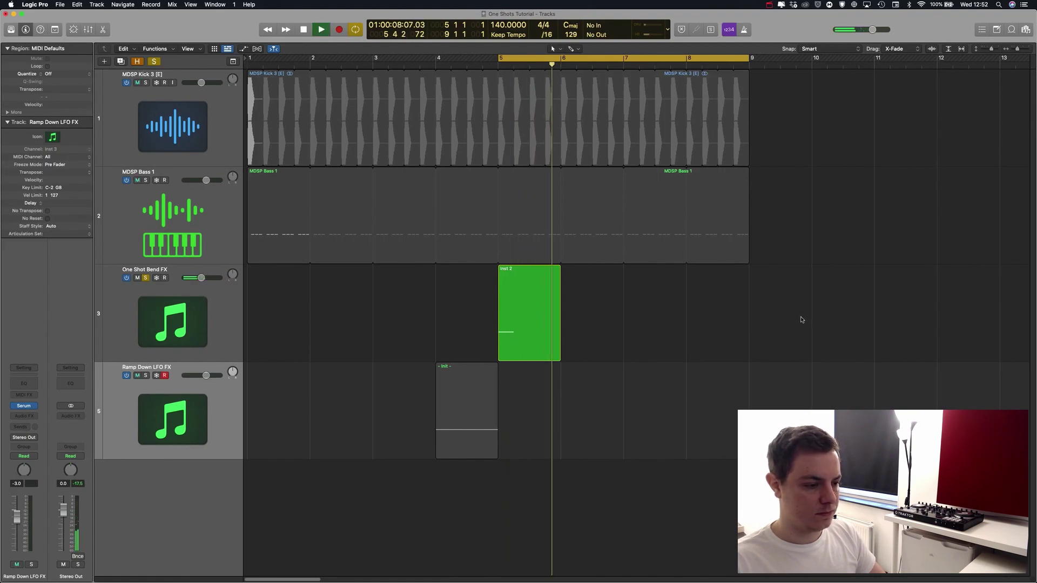
{"action": "key", "text": "space"}
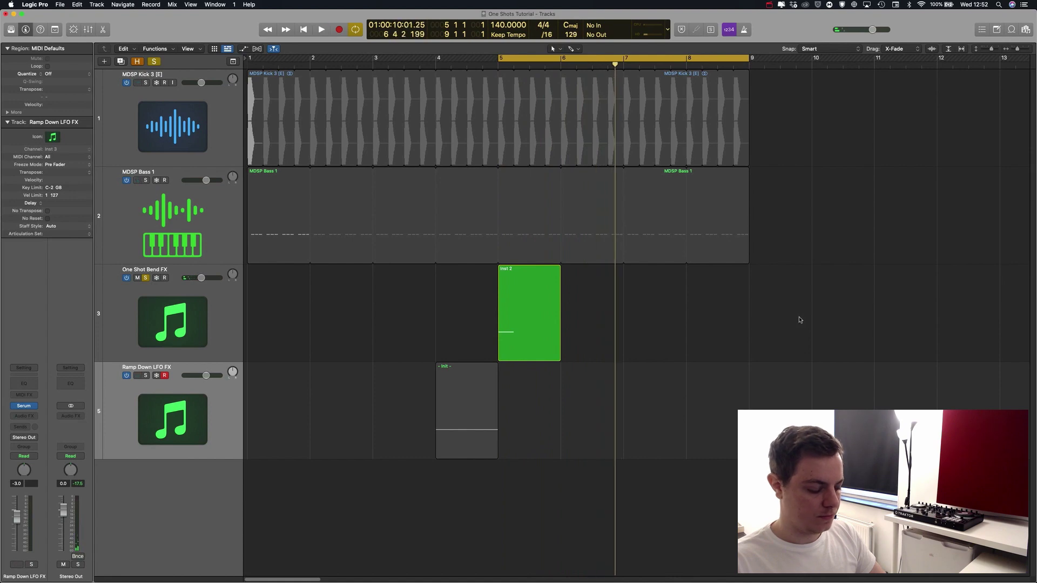
- Enable the reverb in Serum and move it directly after the delay in the effects chain
{"action": "key", "text": "v"}
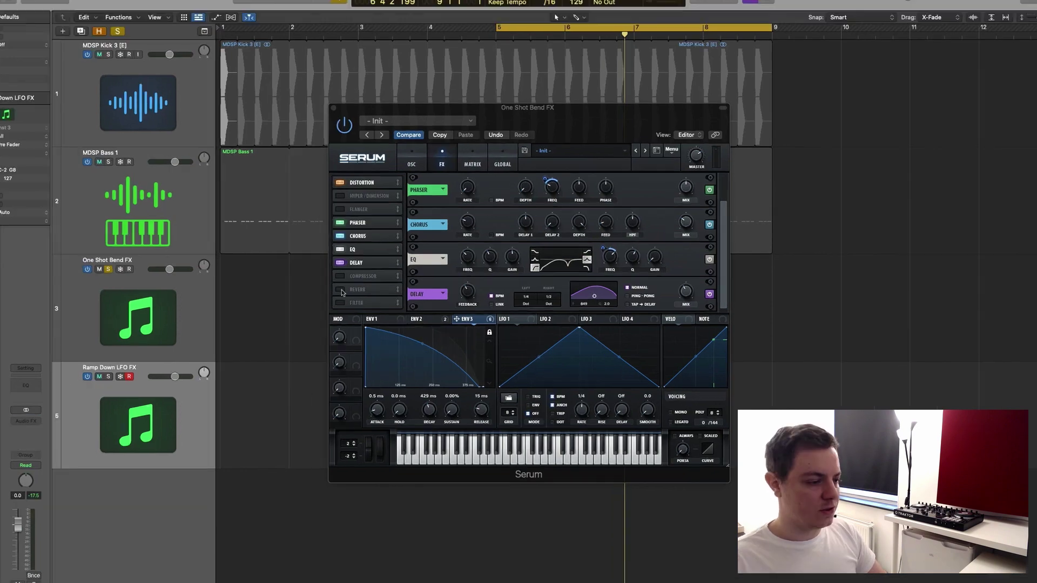
{"action": "left_click", "coordinate": [387, 295]}
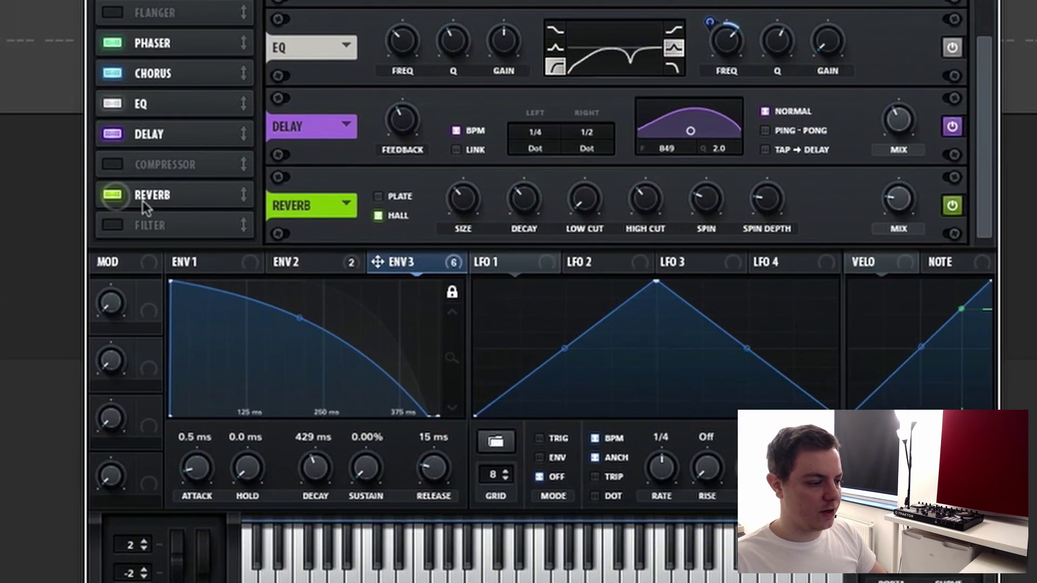
{"action": "left_click_drag", "start_coordinate": [374, 296], "coordinate": [374, 285]}
{"action": "left_click_drag", "start_coordinate": [156, 170], "coordinate": [165, 152]}
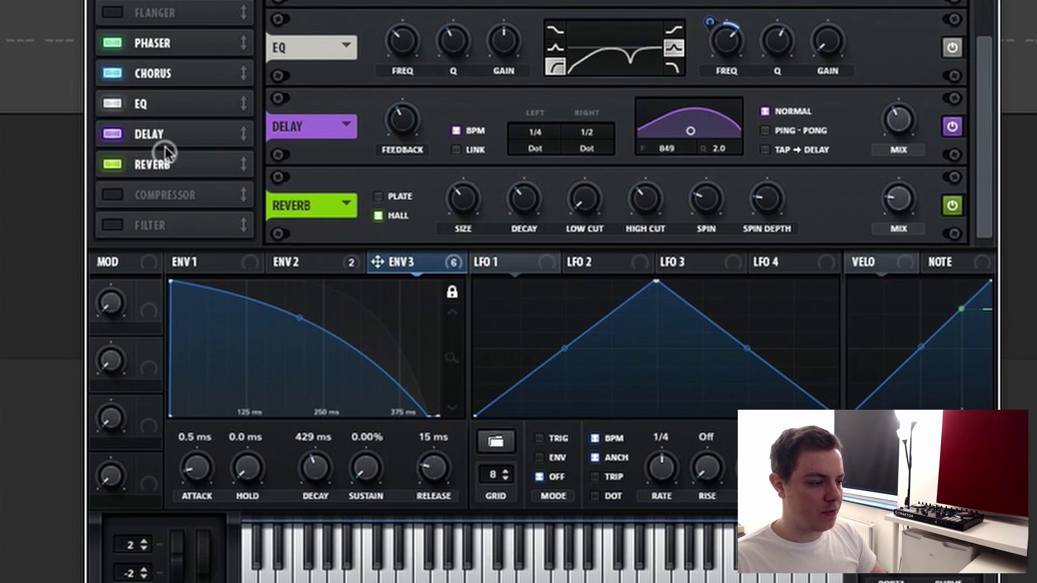
- Lengthen the reverb decay, reduce its size, raise the low cut and slightly increase the mix
{"action": "mouse_move", "coordinate": [520, 205]}
{"action": "left_mouse_down"}
{"action": "mouse_move", "coordinate": [536, 188]}
{"action": "mouse_move", "coordinate": [537, 202]}
{"action": "left_mouse_up"}
{"action": "mouse_move", "coordinate": [473, 215]}
{"action": "left_click_drag", "start_coordinate": [473, 215], "coordinate": [466, 225]}
{"action": "left_click_drag", "start_coordinate": [583, 204], "coordinate": [602, 161]}
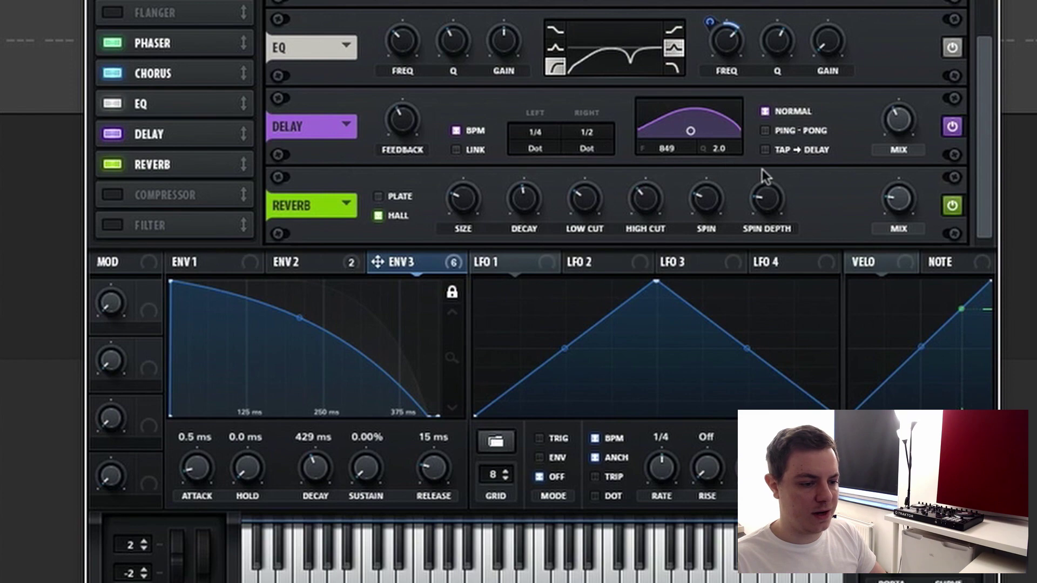
{"action": "left_click_drag", "start_coordinate": [897, 201], "coordinate": [903, 192]}
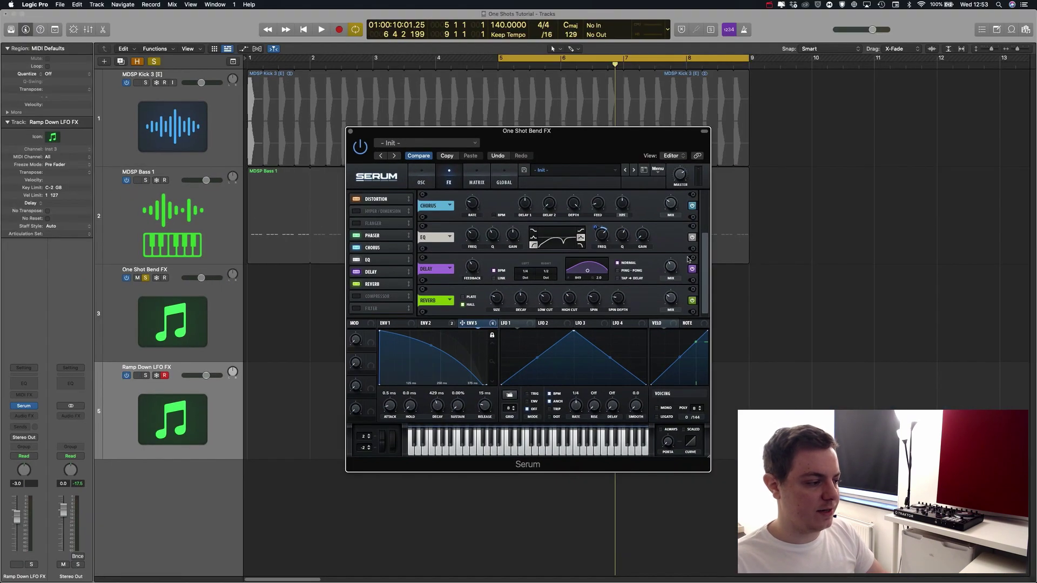
- Play back the soloed One Shot Bend FX region to audition the sound with the adjusted reverb
{"action": "key", "text": "v"}
{"action": "key", "text": "space"}
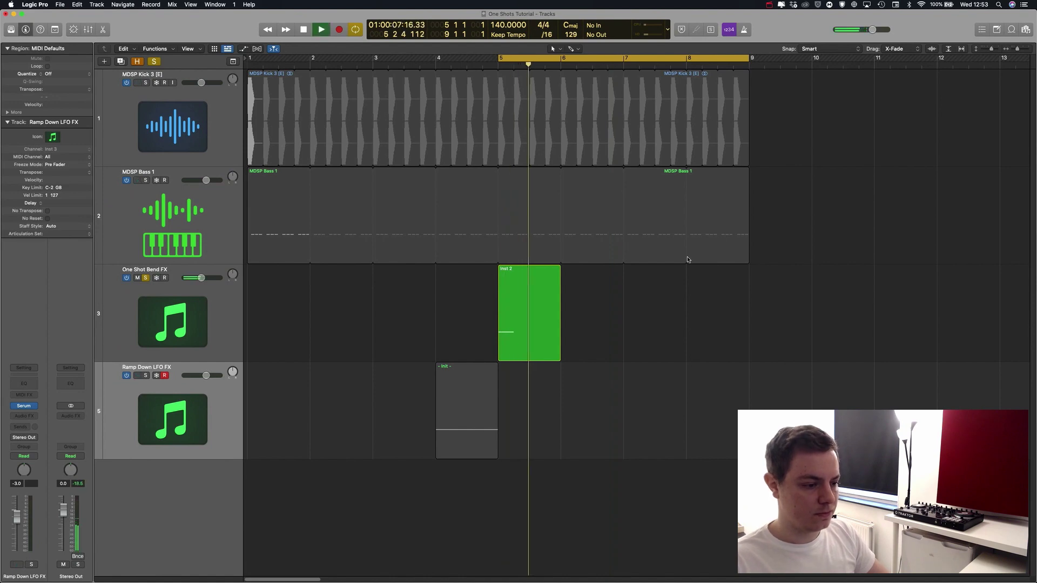
{"action": "key", "text": "space"}
{"action": "key", "text": "v"}
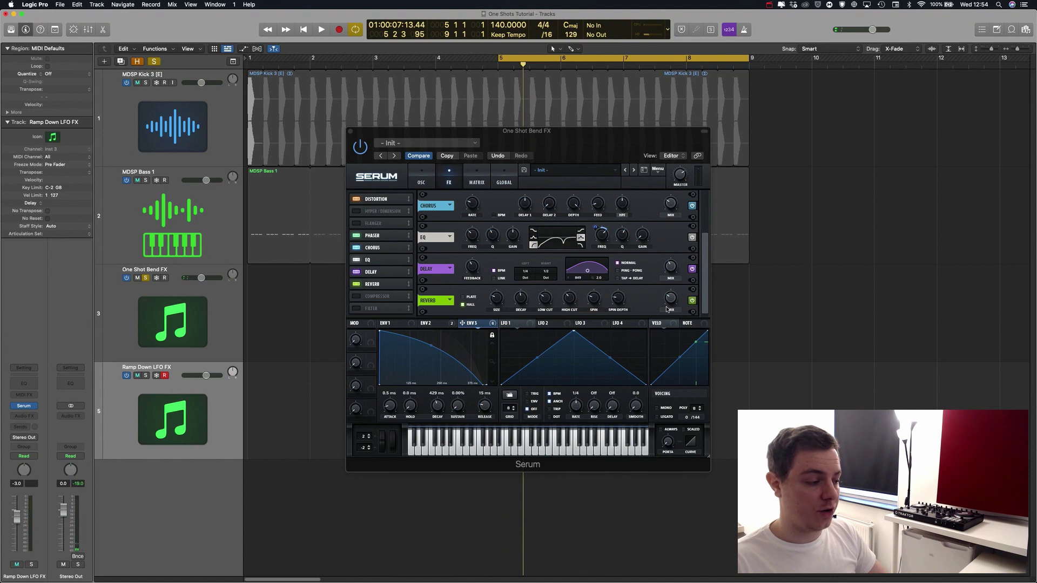
- Select the One Shot Bend FX track and play it back together with the kick and bass
{"action": "key", "text": "v"}
{"action": "left_click", "coordinate": [335, 309]}
{"action": "key", "text": "space"}
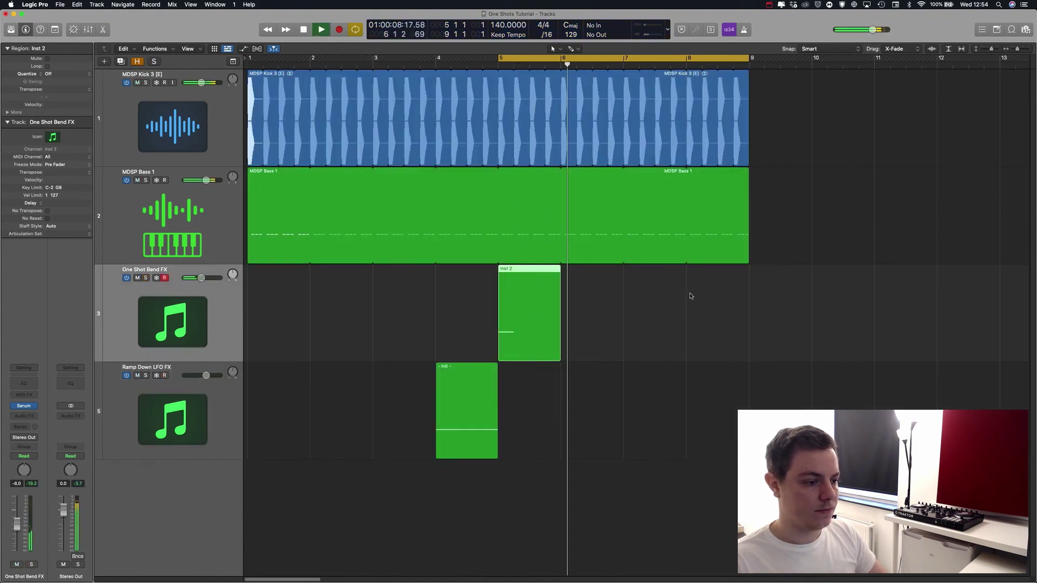
{"action": "key", "text": "space"}
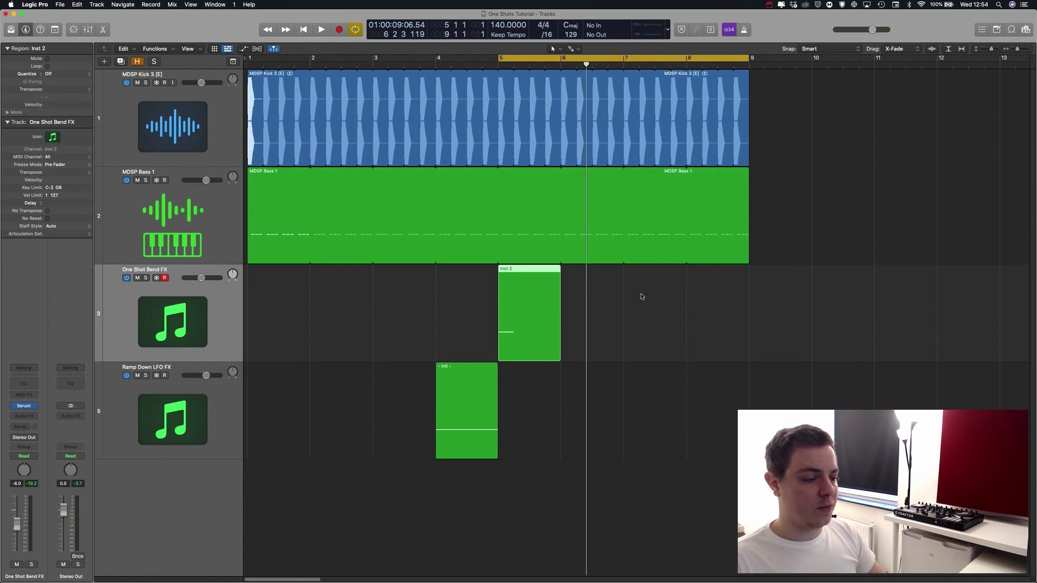
- Enable the compressor in Serum's effects chain, turn on Multiband and lower its attack to the minimum
{"action": "key", "text": "ctrl+s"}
{"action": "key", "text": "v"}
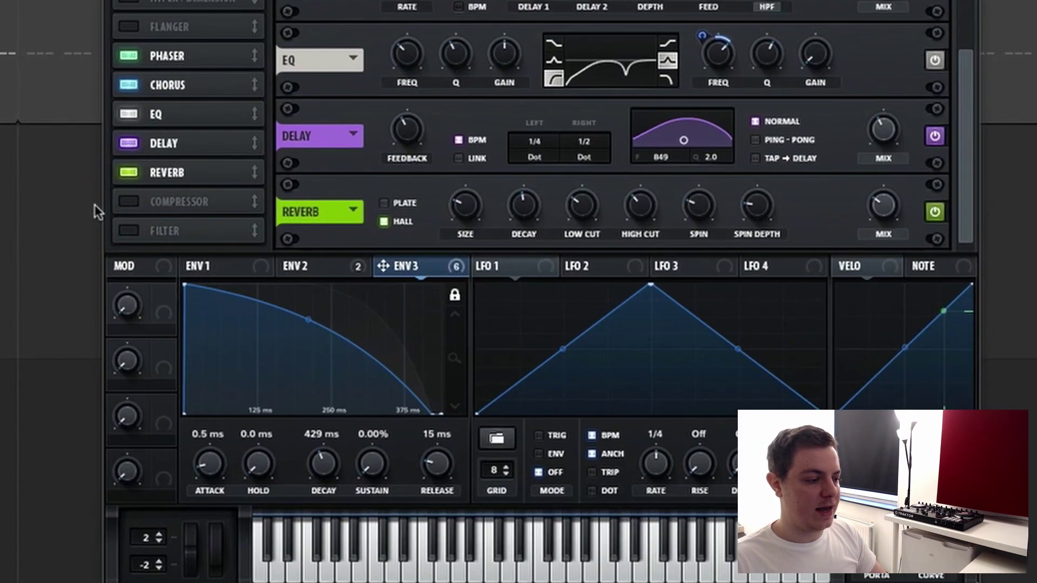
{"action": "left_click", "coordinate": [120, 203]}
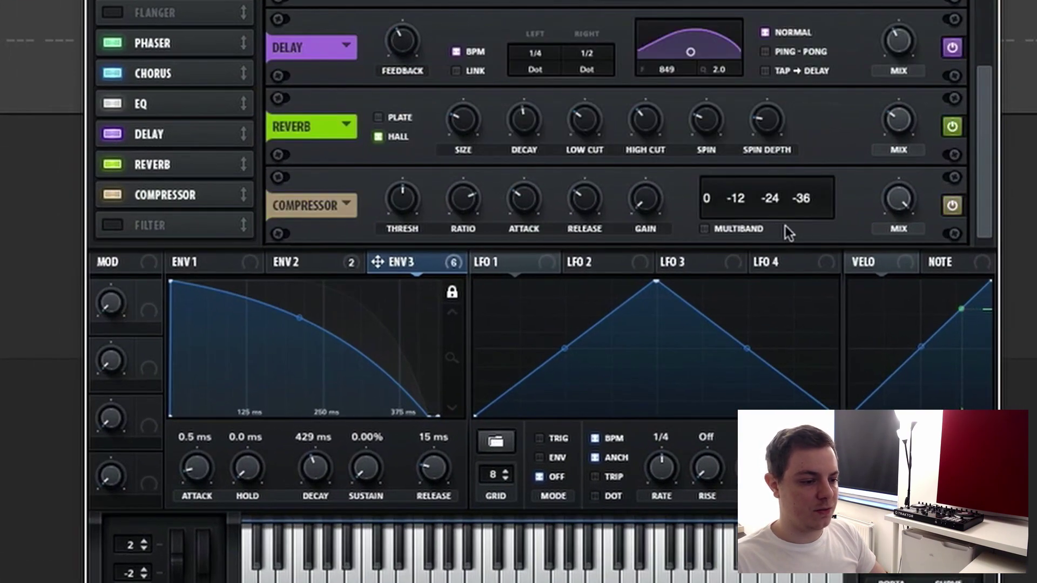
{"action": "left_click", "coordinate": [703, 229]}
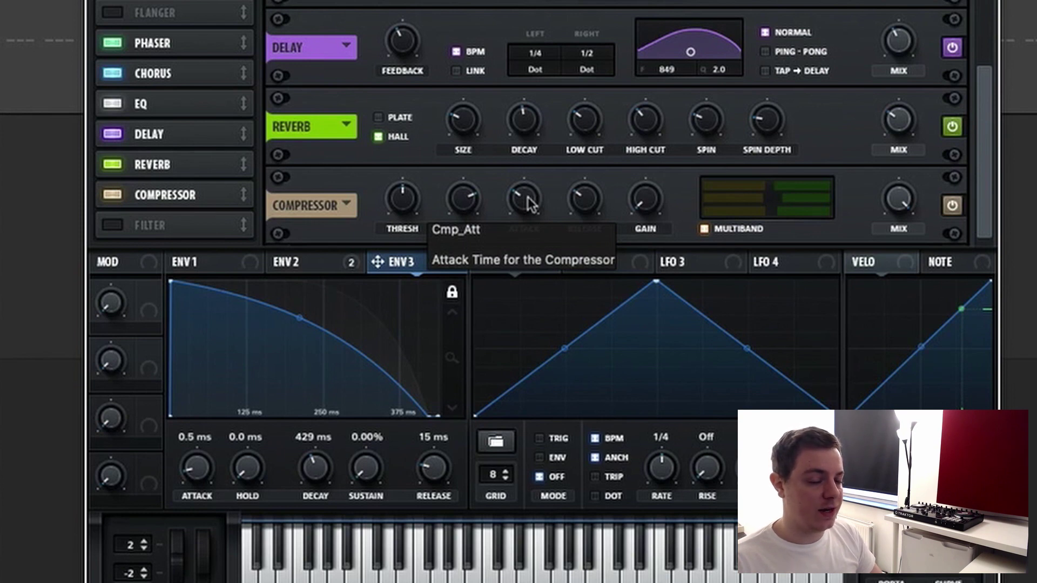
{"action": "left_click_drag", "start_coordinate": [529, 204], "coordinate": [529, 253]}
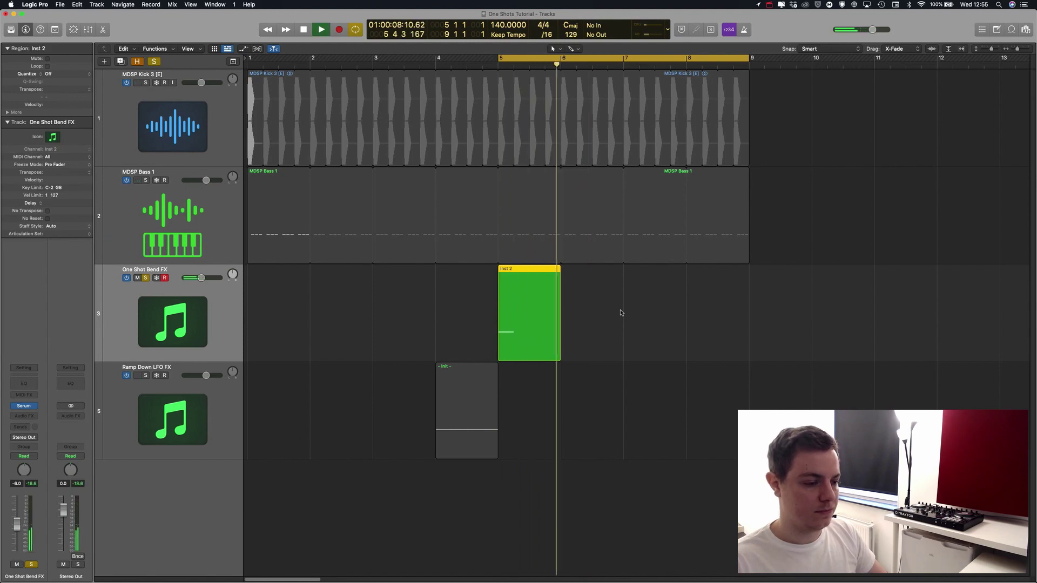
- Finish auditioning the compressed sound in solo and slightly raise the compressor gain
{"action": "key", "text": "space"}
{"action": "key", "text": "v"}
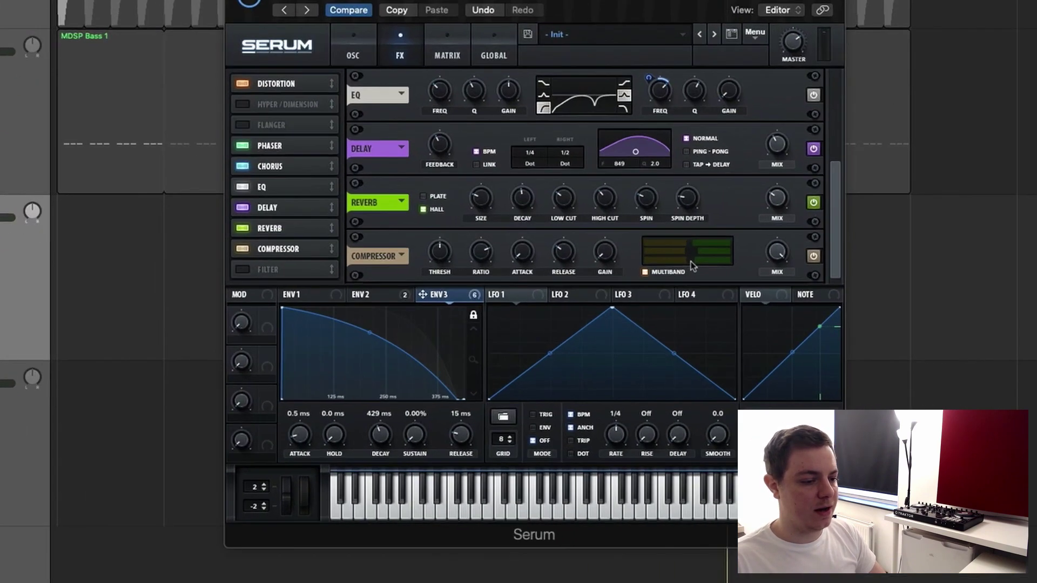
{"action": "mouse_move", "coordinate": [620, 305]}
{"action": "left_click_drag", "start_coordinate": [773, 219], "coordinate": [420, 240]}
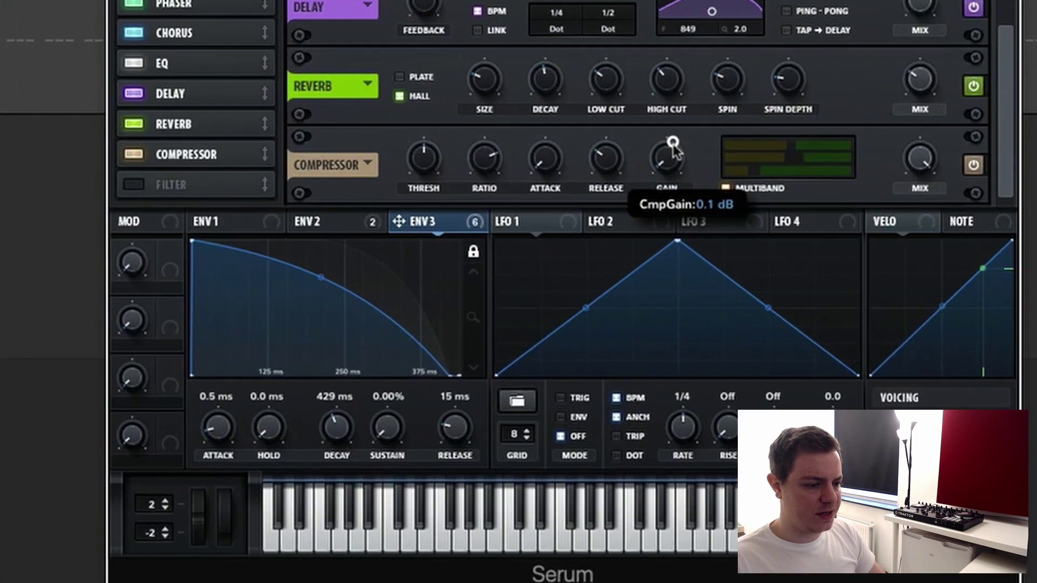
{"action": "left_click_drag", "start_coordinate": [673, 143], "coordinate": [682, 107]}
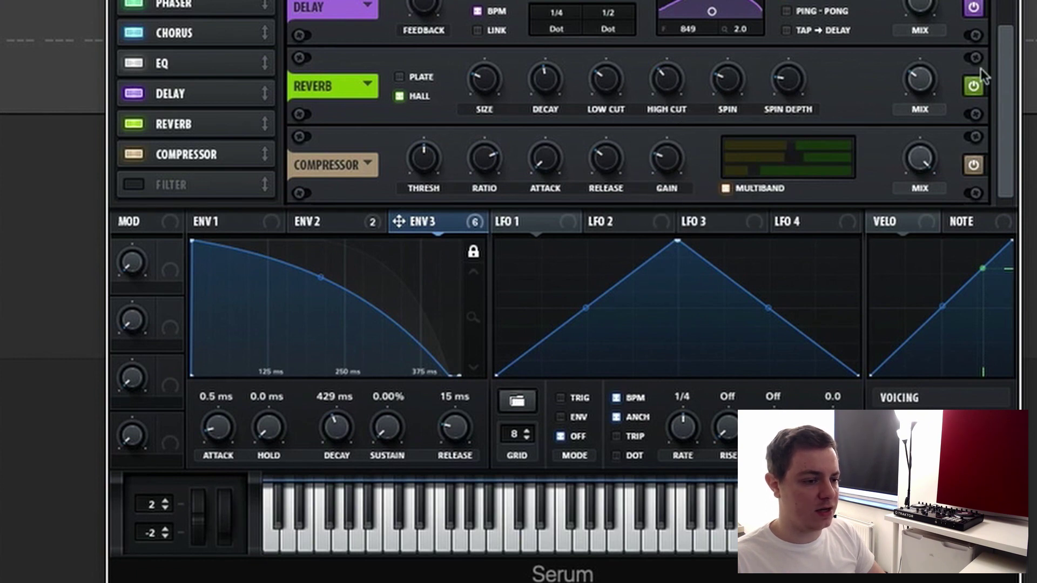
{"action": "scroll", "coordinate": [924, 173], "scroll_direction": "up", "scroll_amount": 4}
{"action": "left_click_drag", "start_coordinate": [923, 174], "coordinate": [922, 179]}
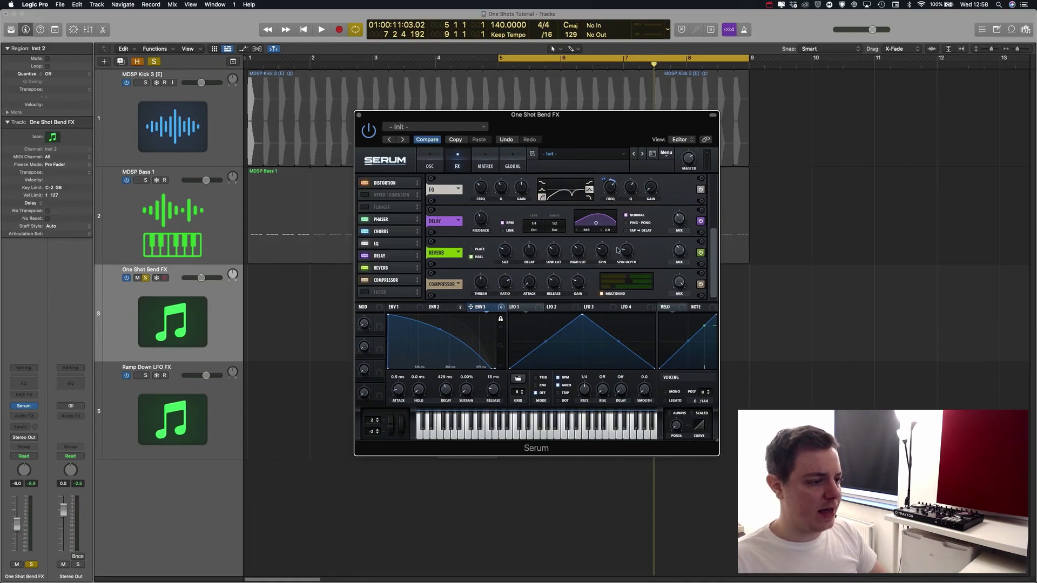
- Show Serum's oscillator page, close the plug-in window and audition the compressed bend sound with the kick and bass
{"action": "left_click", "coordinate": [423, 161]}
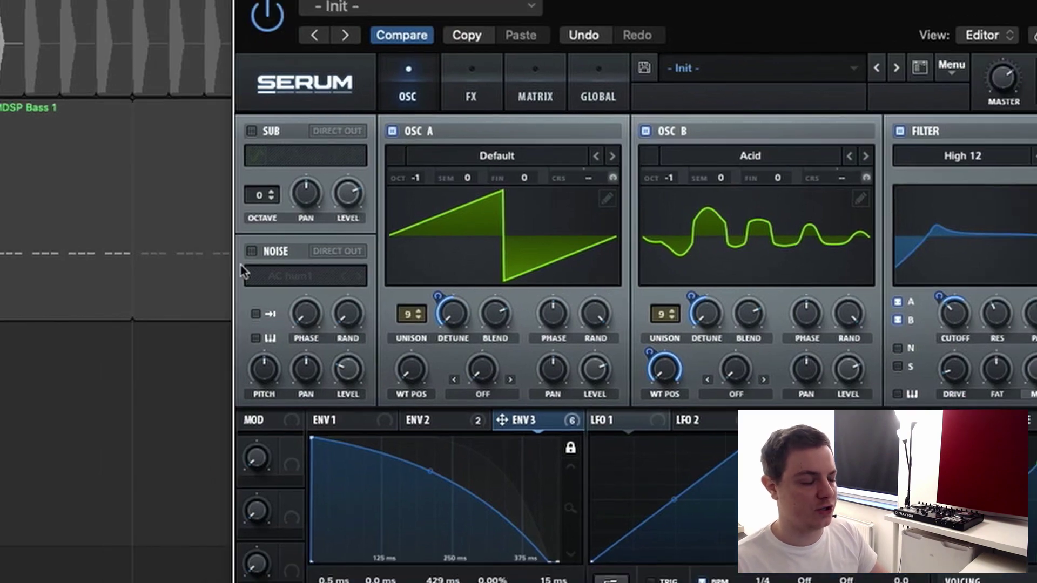
{"action": "key", "text": "super+w"}
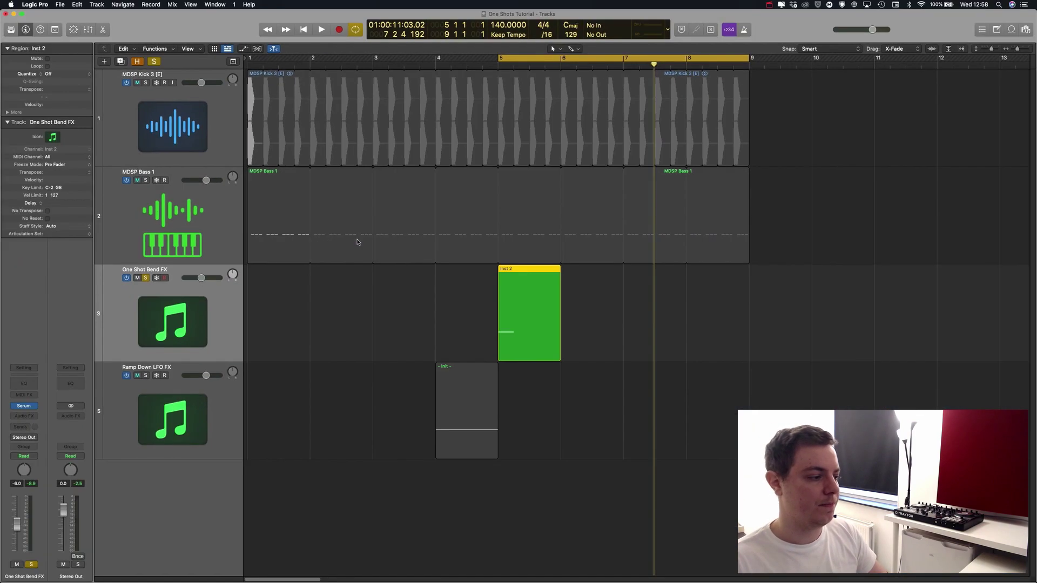
{"action": "key", "text": "space"}
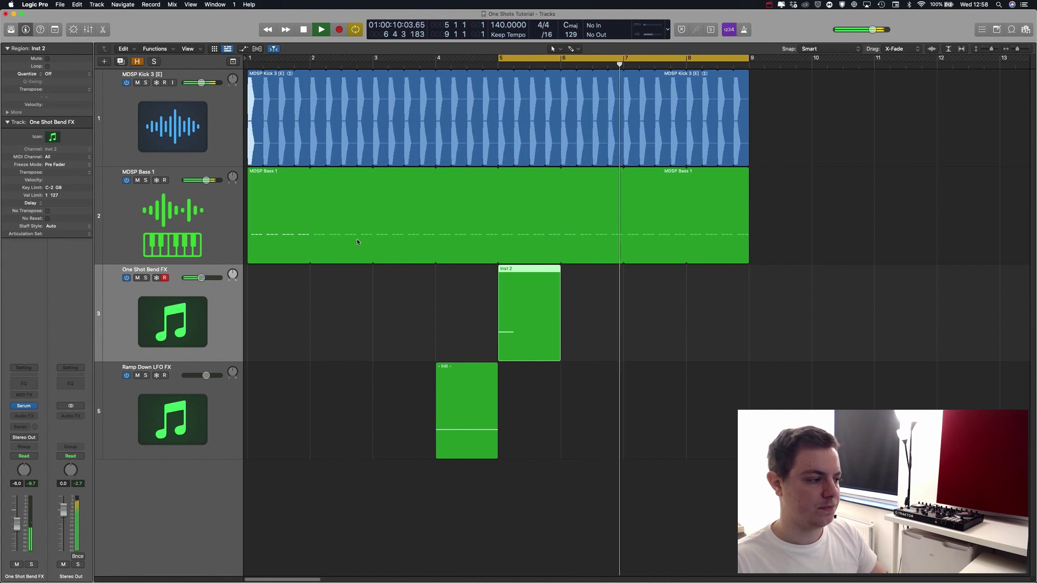
{"action": "key", "text": "space"}
- Reopen Serum on the One Shot Bend FX track and set its voicing to mono
{"action": "key", "text": "v"}
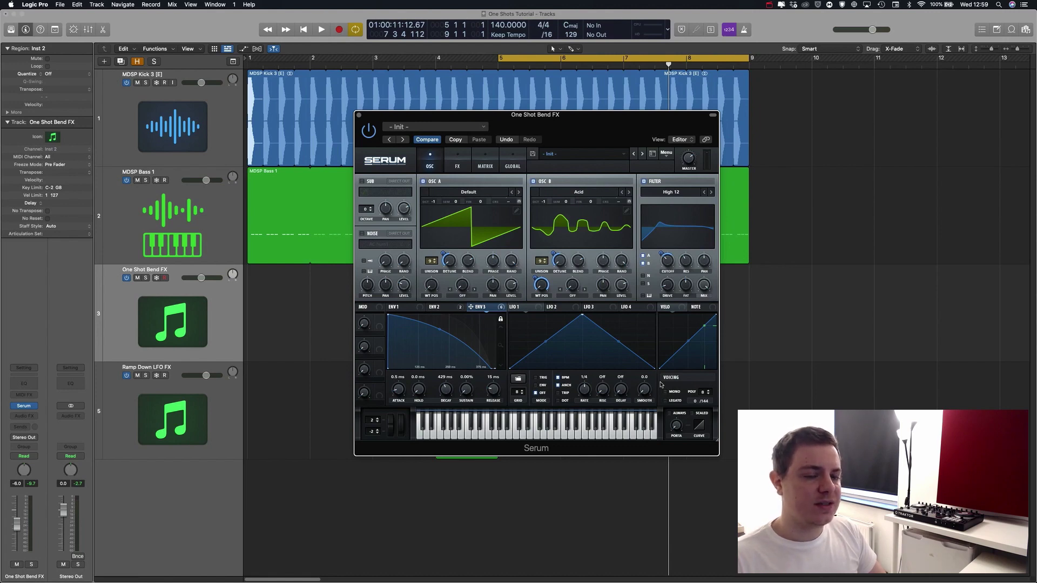
{"action": "left_click", "coordinate": [666, 392]}
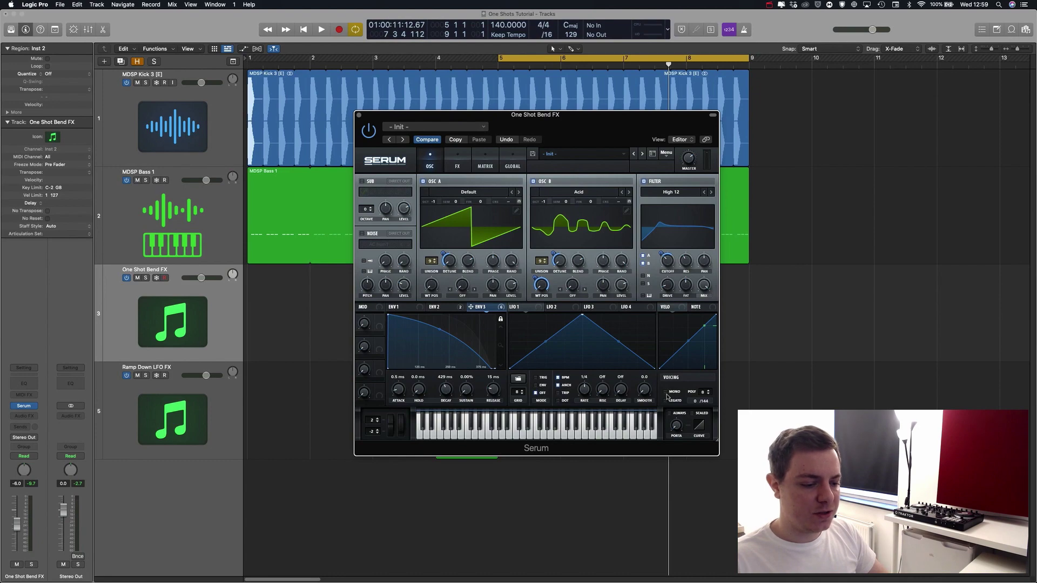
{"action": "left_click_drag", "start_coordinate": [573, 115], "coordinate": [582, 121]}
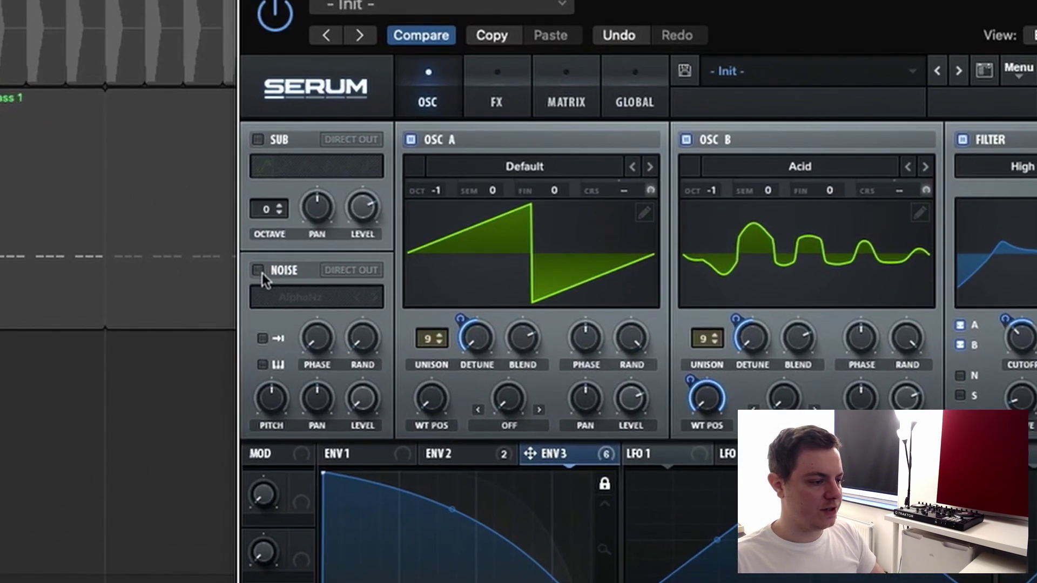
- Enable the Noise oscillator, load Inharmx 0 from FP_Inharms and route the noise through the filter
{"action": "left_click", "coordinate": [311, 256]}
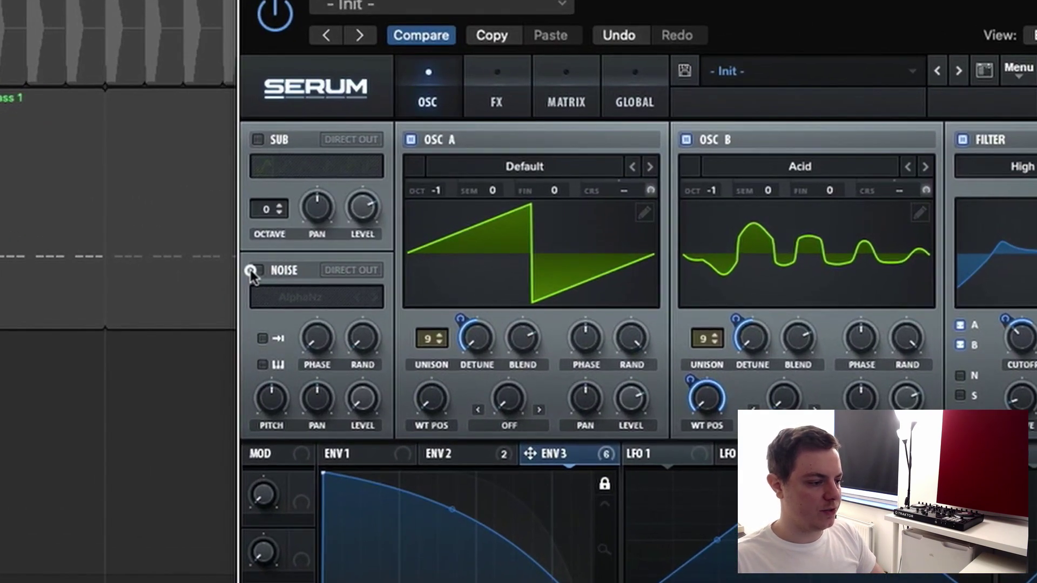
{"action": "left_click", "coordinate": [334, 274]}
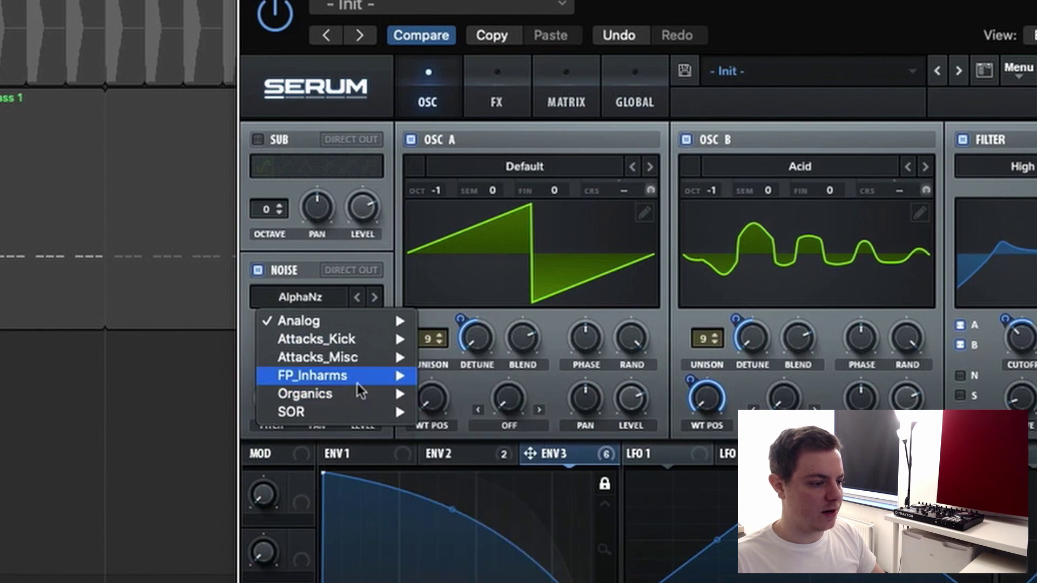
{"action": "mouse_move", "coordinate": [402, 377]}
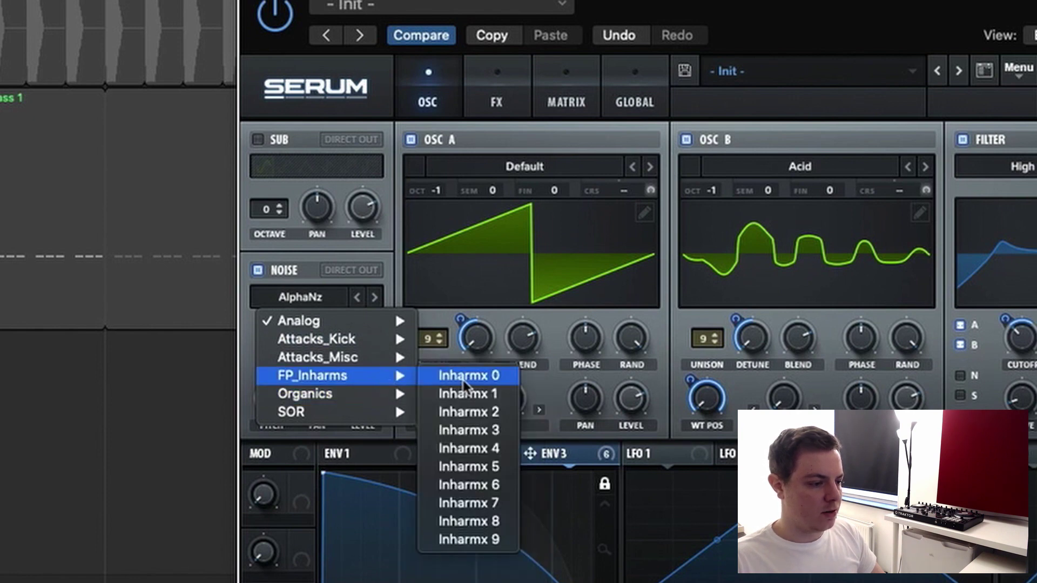
{"action": "left_click", "coordinate": [463, 375]}
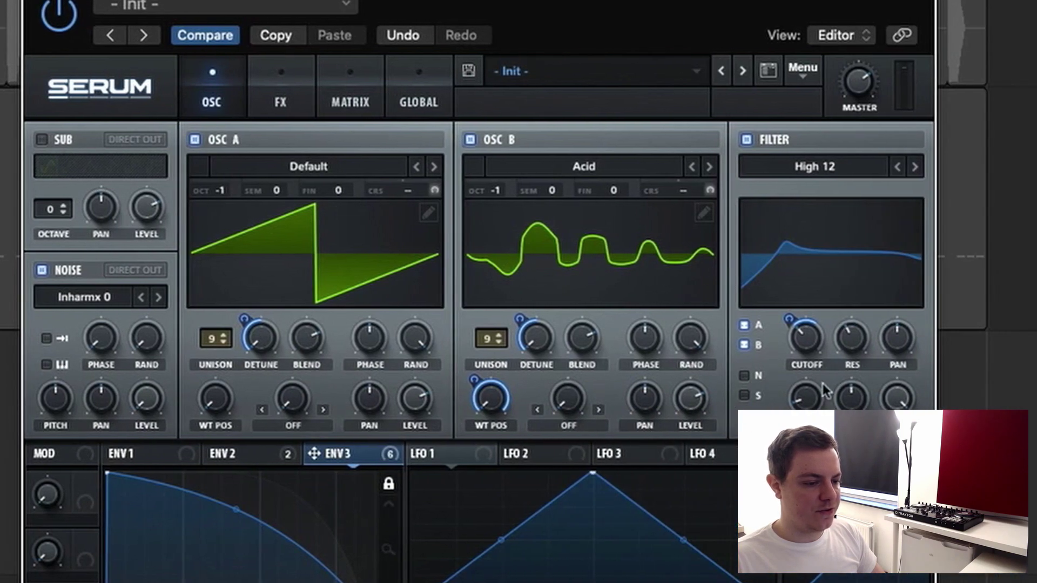
{"action": "left_click", "coordinate": [745, 375]}
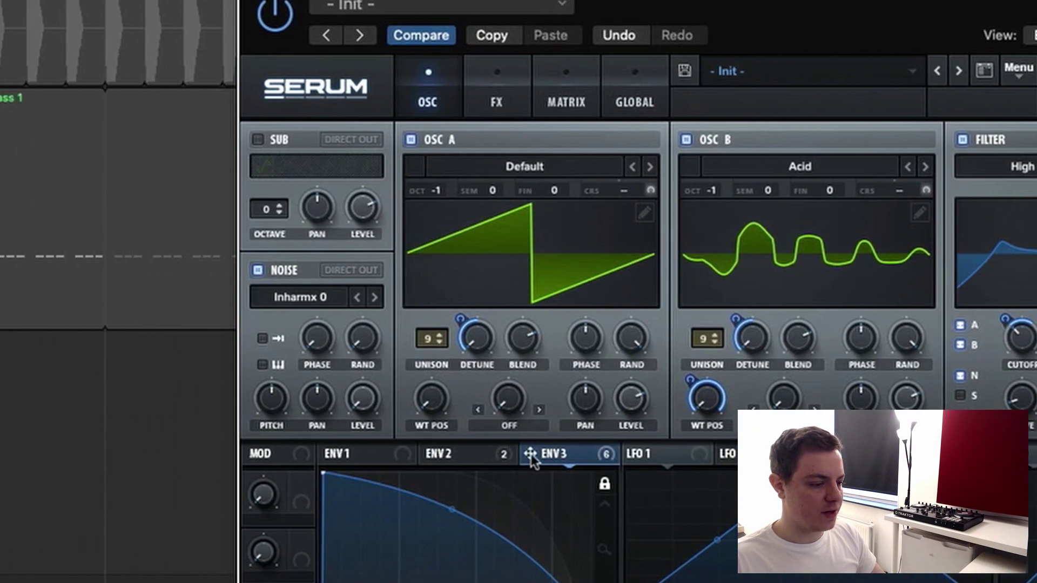
- Assign Env 3 to the noise pitch, adjust the modulation amount downward and raise the noise level
{"action": "left_click_drag", "start_coordinate": [530, 454], "coordinate": [271, 399]}
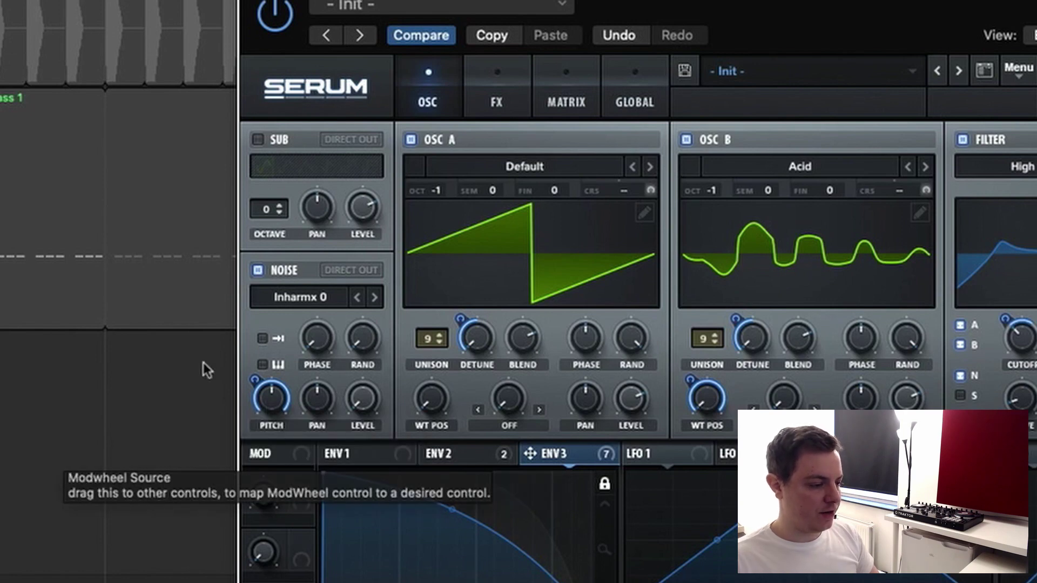
{"action": "left_click_drag", "start_coordinate": [254, 376], "coordinate": [261, 469]}
{"action": "left_click_drag", "start_coordinate": [362, 399], "coordinate": [415, 290]}
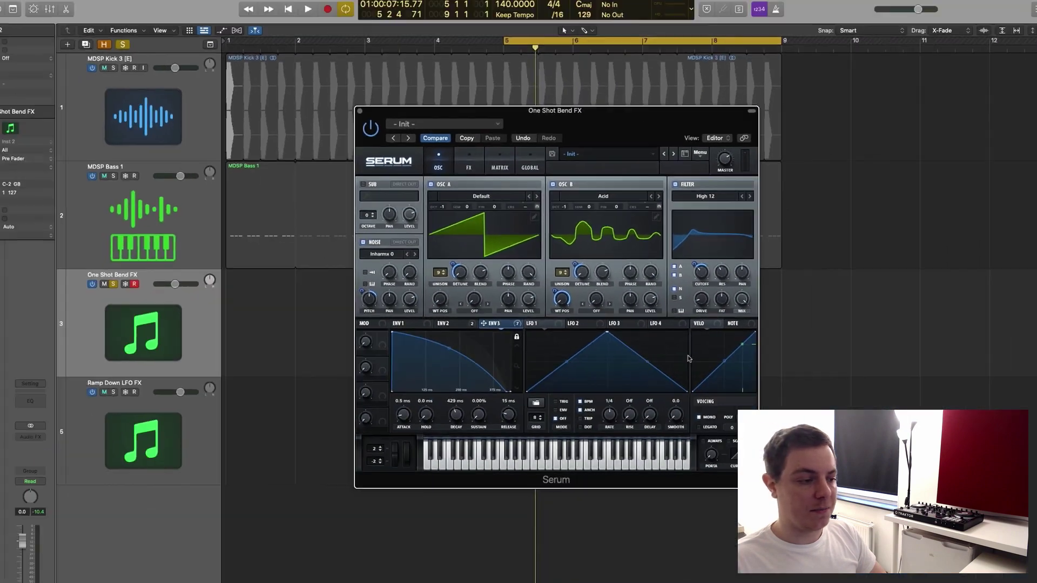
- Play back the soloed One Shot Bend FX region to hear the added noise layer
{"action": "key", "text": "super+w"}
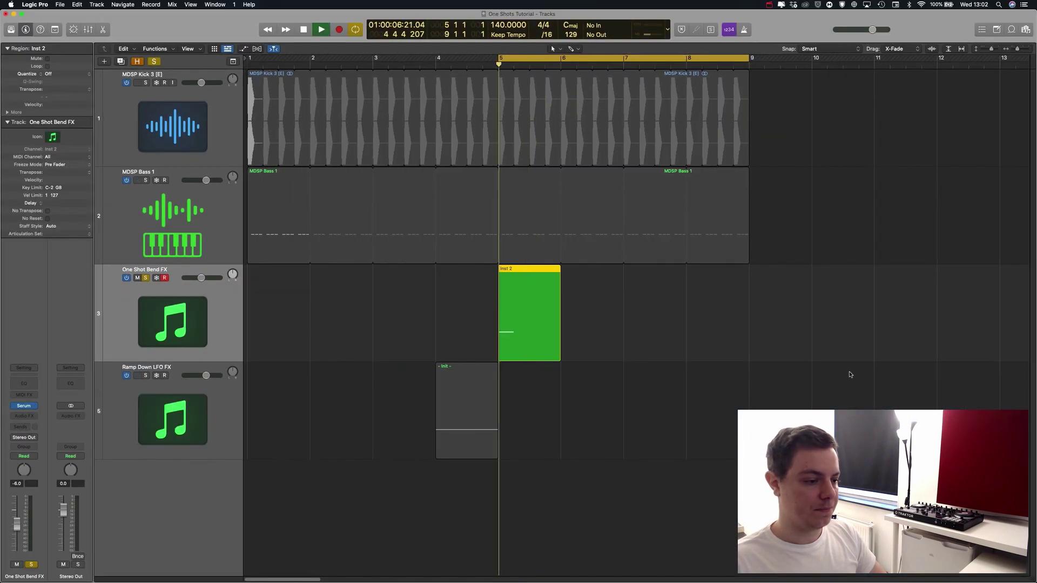
{"action": "key", "text": "v"}
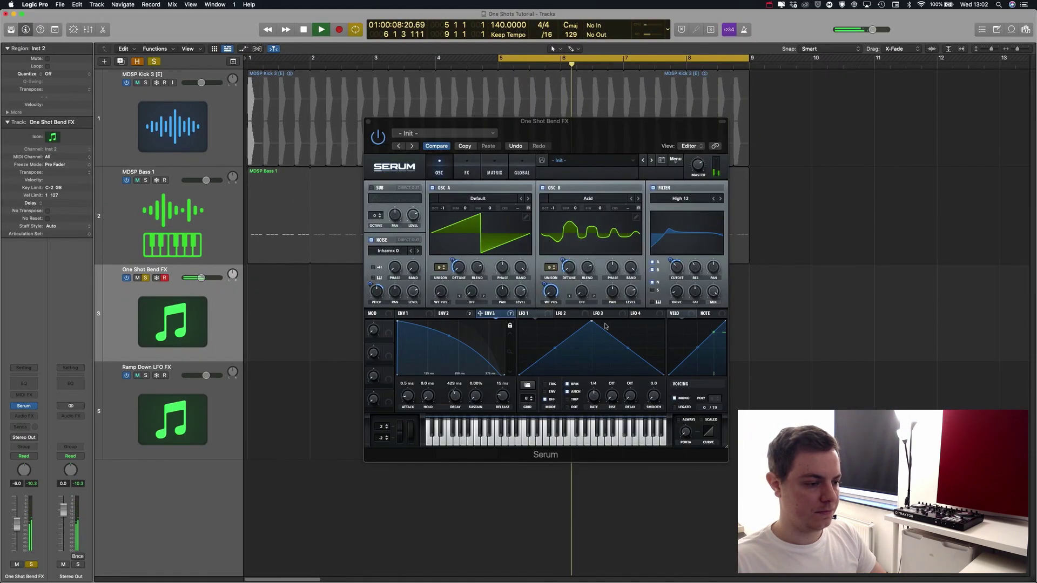
{"action": "key", "text": "space"}
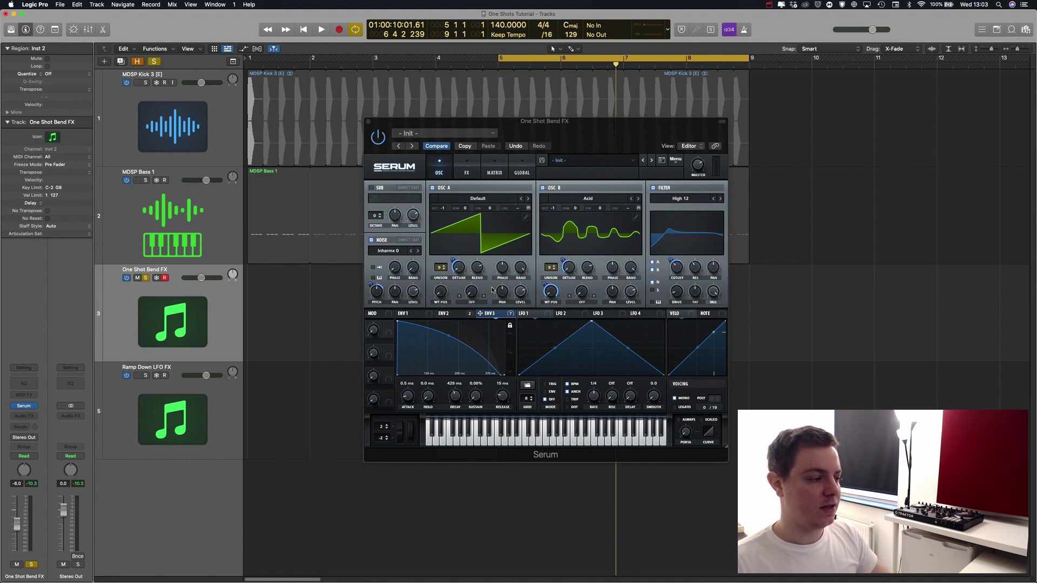
- Unsolo the bend sound and audition its noise layer together with the kick and bass
{"action": "key", "text": "super+w"}
{"action": "key", "text": "space"}
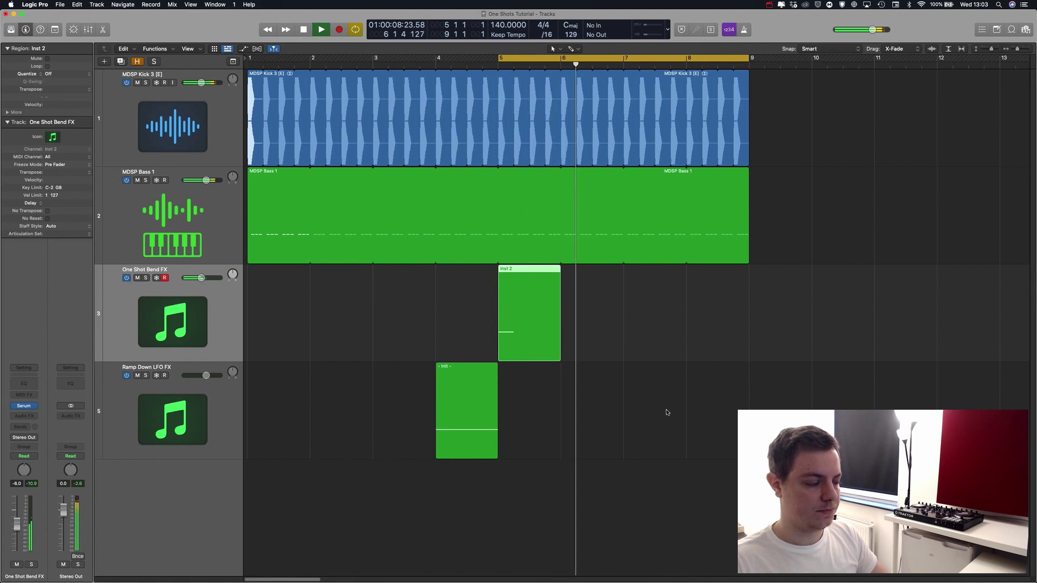
{"action": "key", "text": "space"}
{"action": "key", "text": "v"}
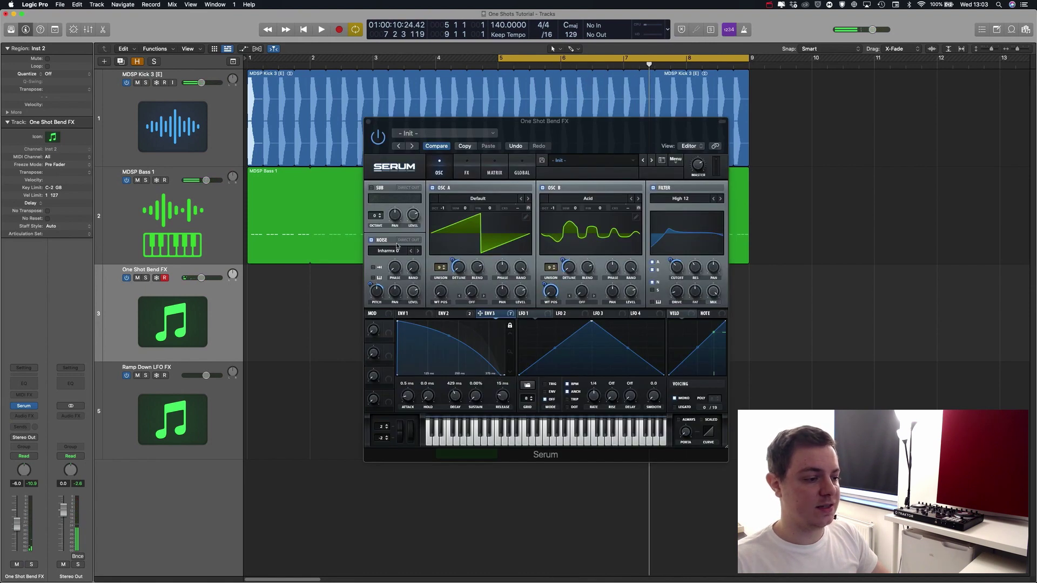
- Replay the bend sound against the kick and bass, and switch Serum's Noise oscillator back on
{"action": "key", "text": "v"}
{"action": "key", "text": "space"}
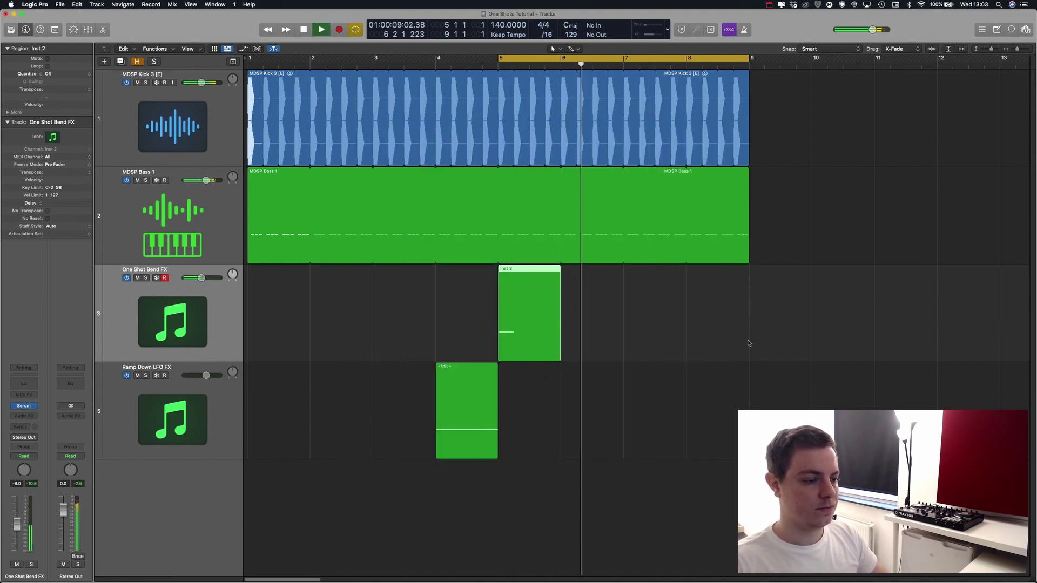
{"action": "key", "text": "space"}
{"action": "key", "text": "v"}
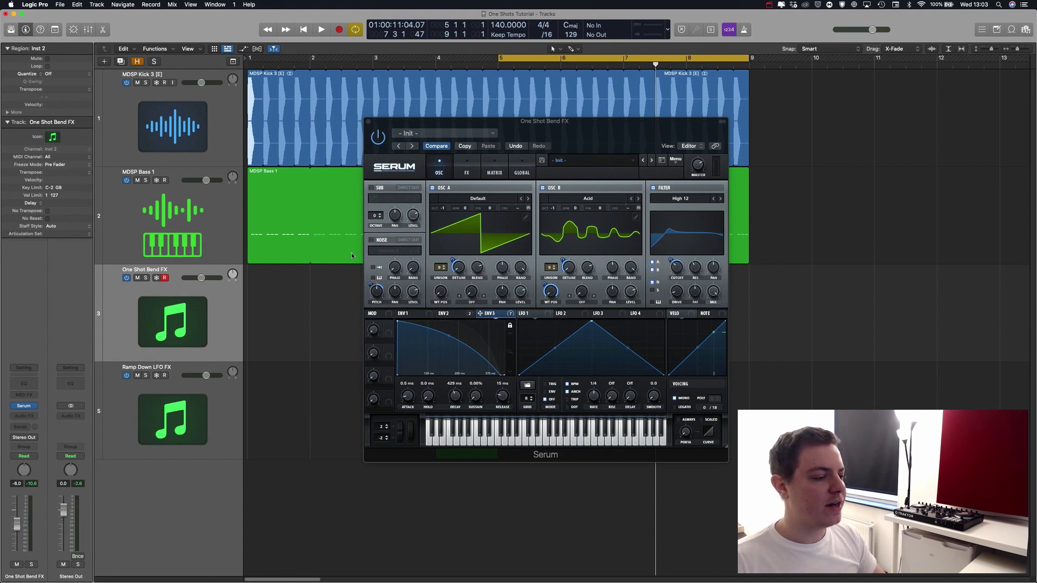
{"action": "left_click", "coordinate": [372, 239]}
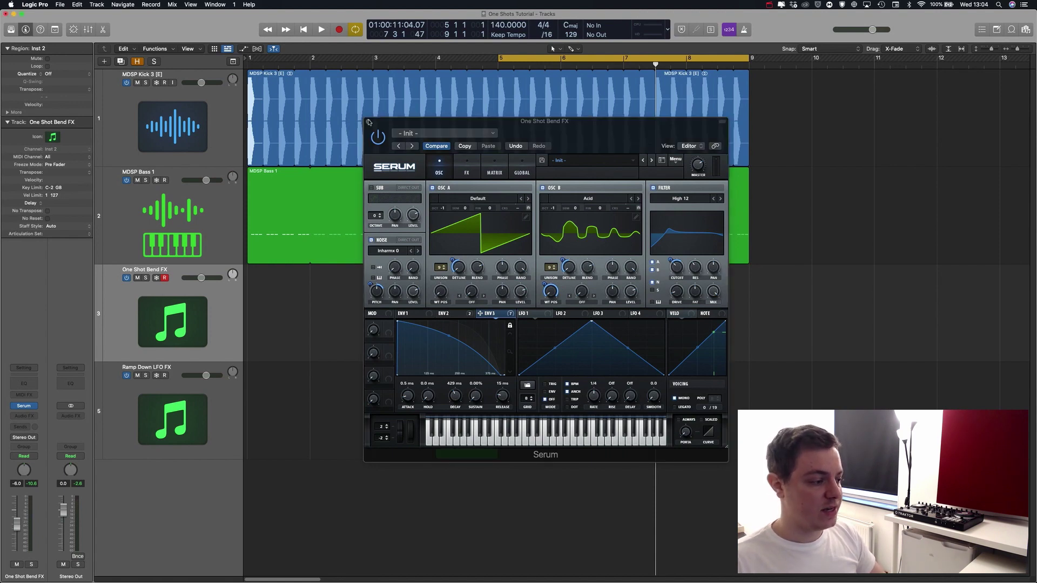
- Close the Serum window, then select and solo the Ramp Down LFO FX track
{"action": "left_click", "coordinate": [368, 123]}
{"action": "left_click", "coordinate": [155, 363]}
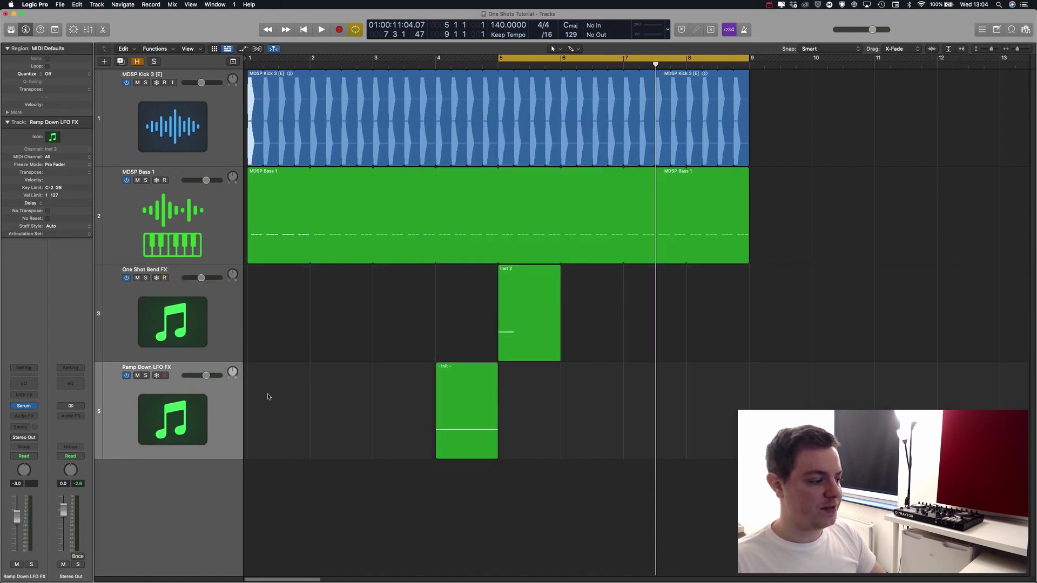
{"action": "key", "text": "s"}
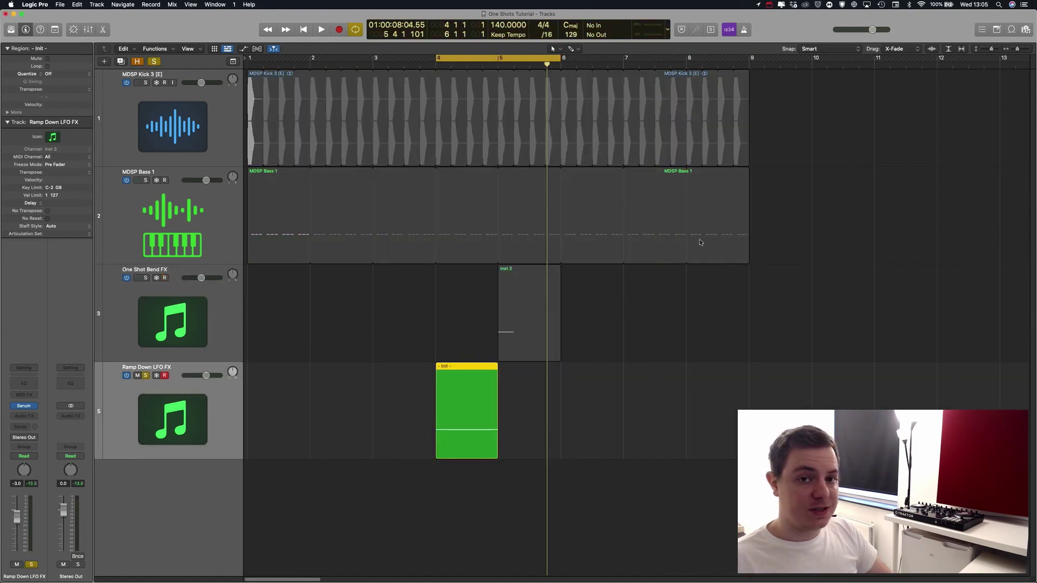
- Open Serum on the Ramp Down LFO FX track, play back the finished sound, and review its oscillators and effects
{"action": "left_click", "coordinate": [23, 406]}
{"action": "key", "text": "space"}
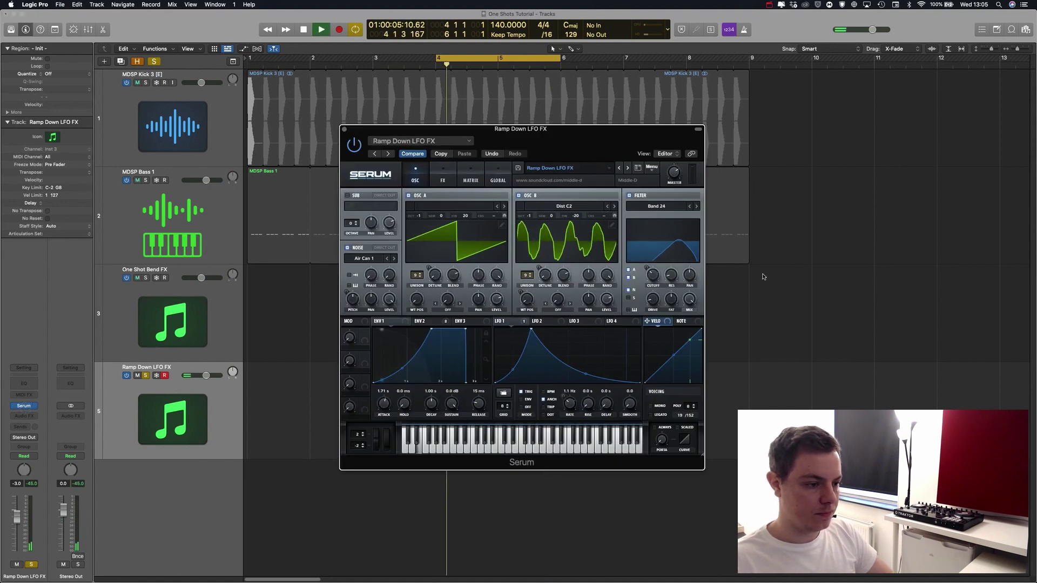
{"action": "left_click", "coordinate": [441, 174]}
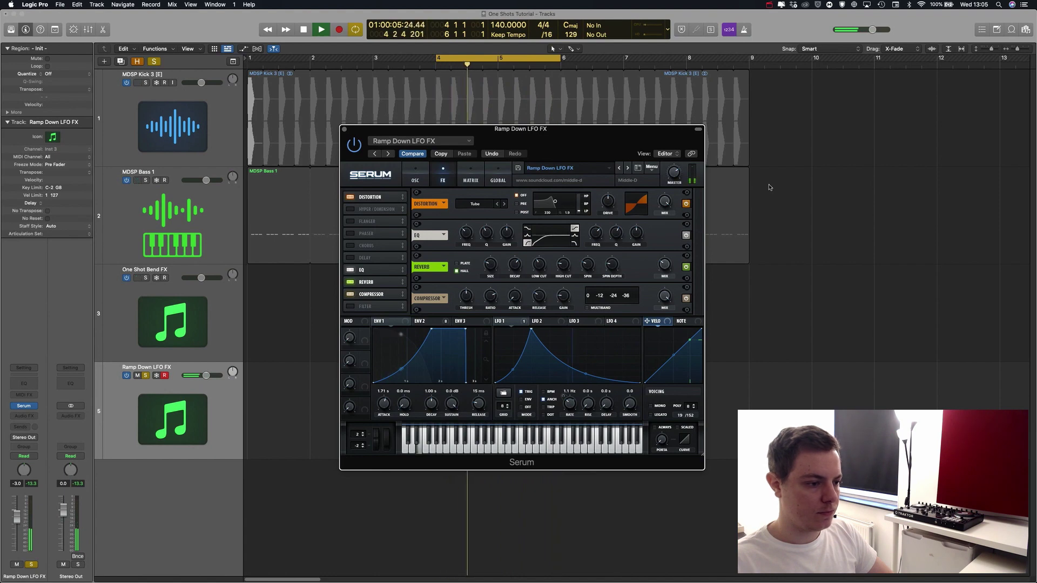
{"action": "key", "text": "space"}
{"action": "left_click", "coordinate": [415, 180]}
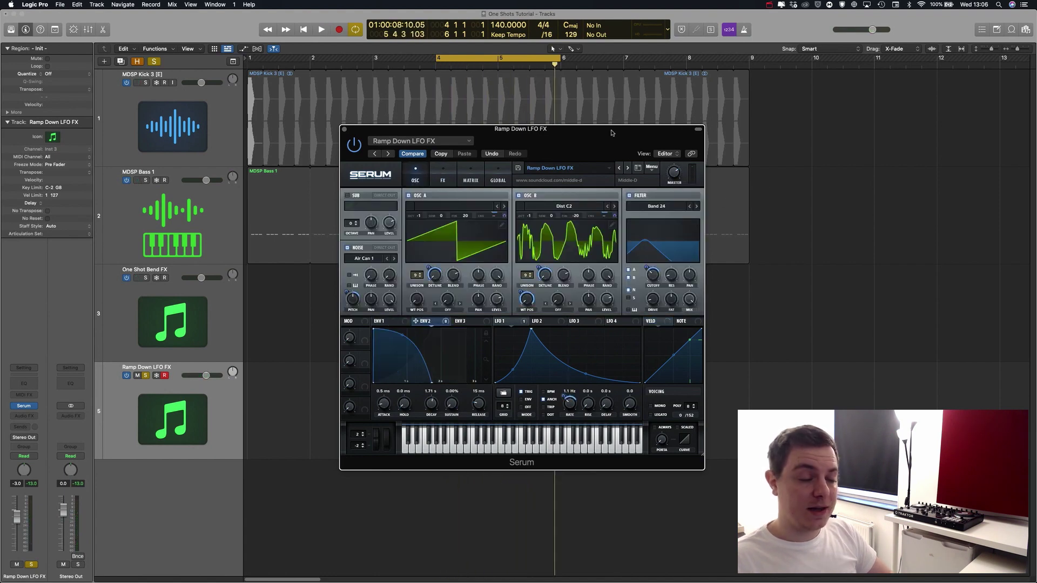
- Initialize the Serum preset and set oscillator A's octave to -1
{"action": "left_click", "coordinate": [645, 168]}
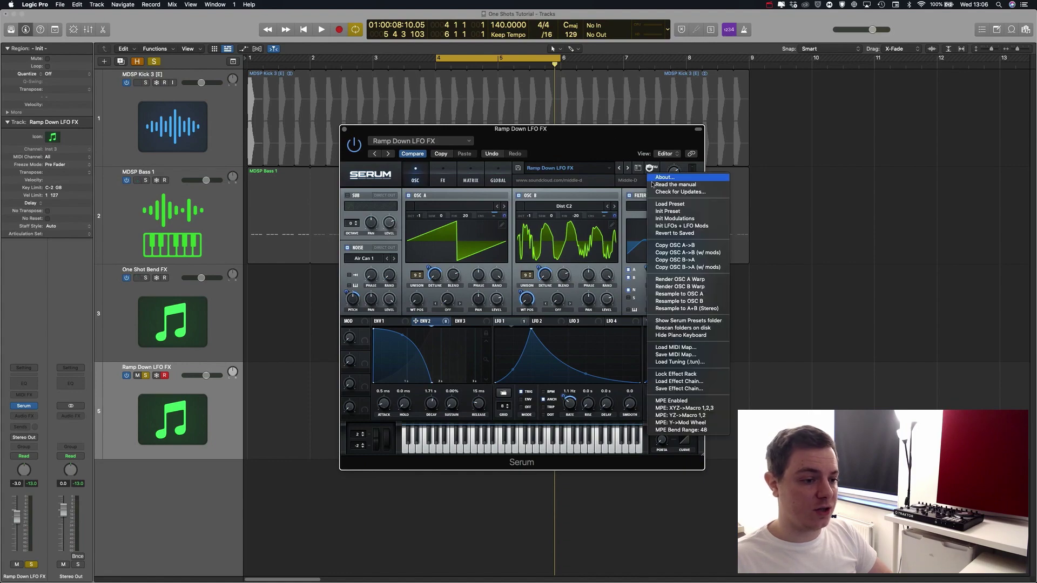
{"action": "left_click", "coordinate": [670, 211]}
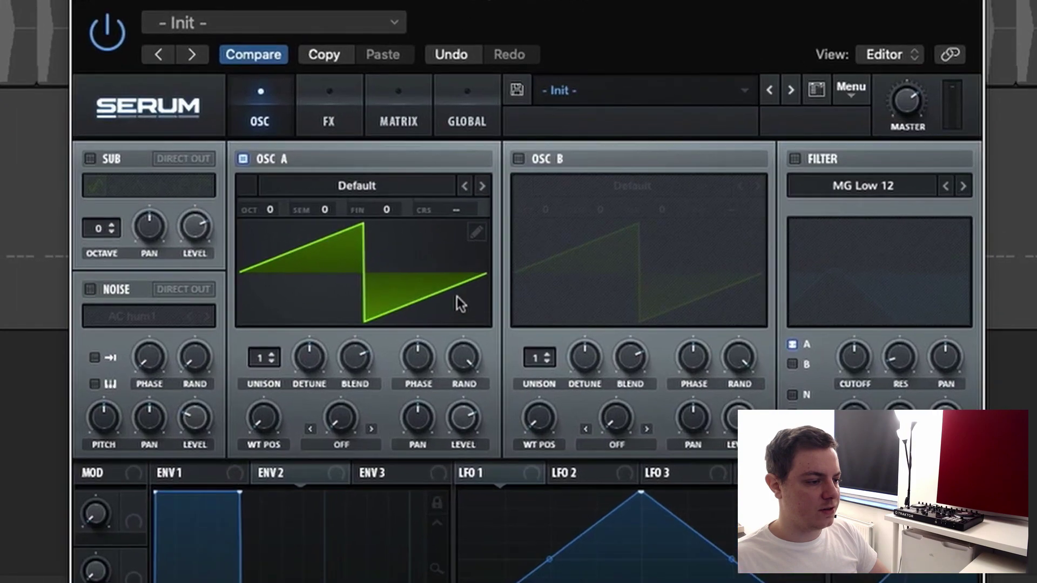
{"action": "left_click_drag", "start_coordinate": [269, 212], "coordinate": [271, 232]}
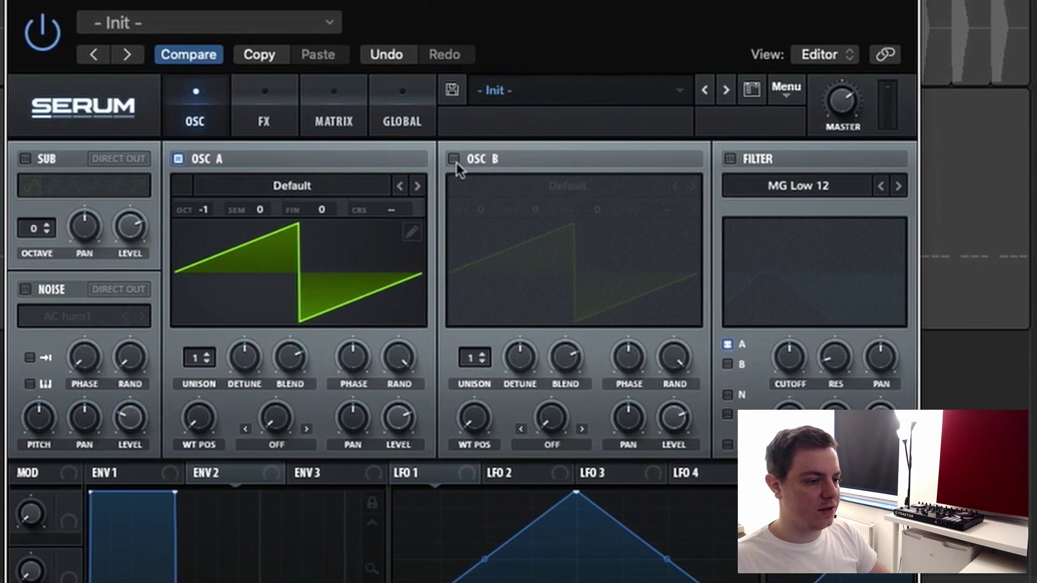
- Enable oscillator B and load the Dist C2 wavetable from the Digital category
{"action": "left_click", "coordinate": [454, 158]}
{"action": "left_click", "coordinate": [567, 186]}
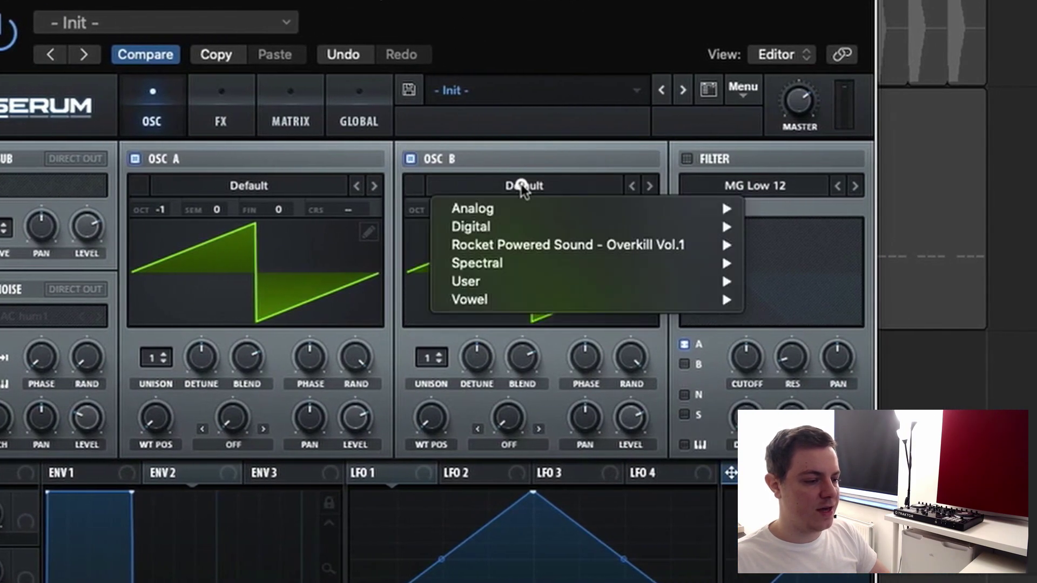
{"action": "mouse_move", "coordinate": [587, 221]}
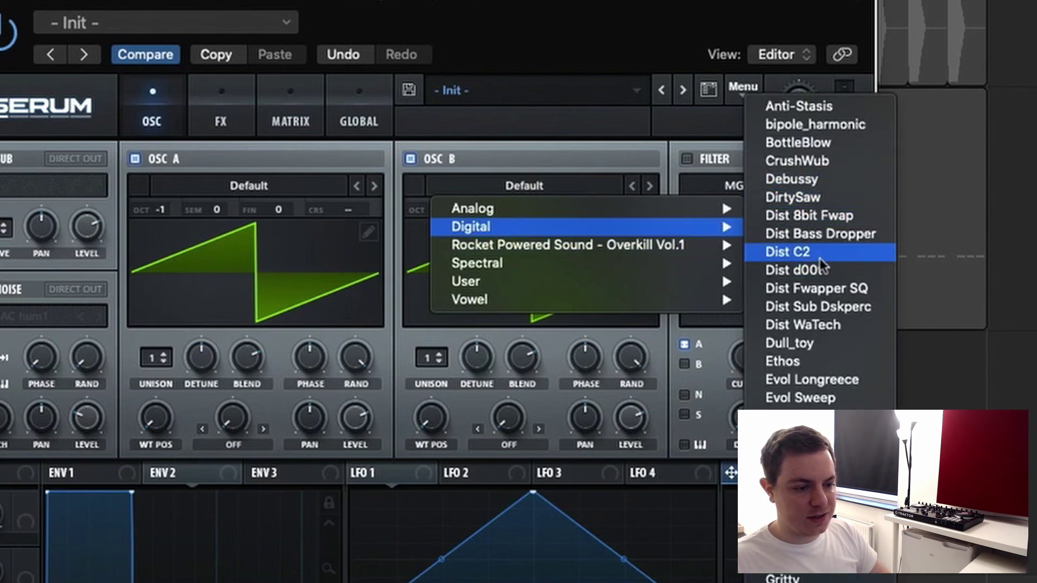
{"action": "left_click", "coordinate": [829, 257]}
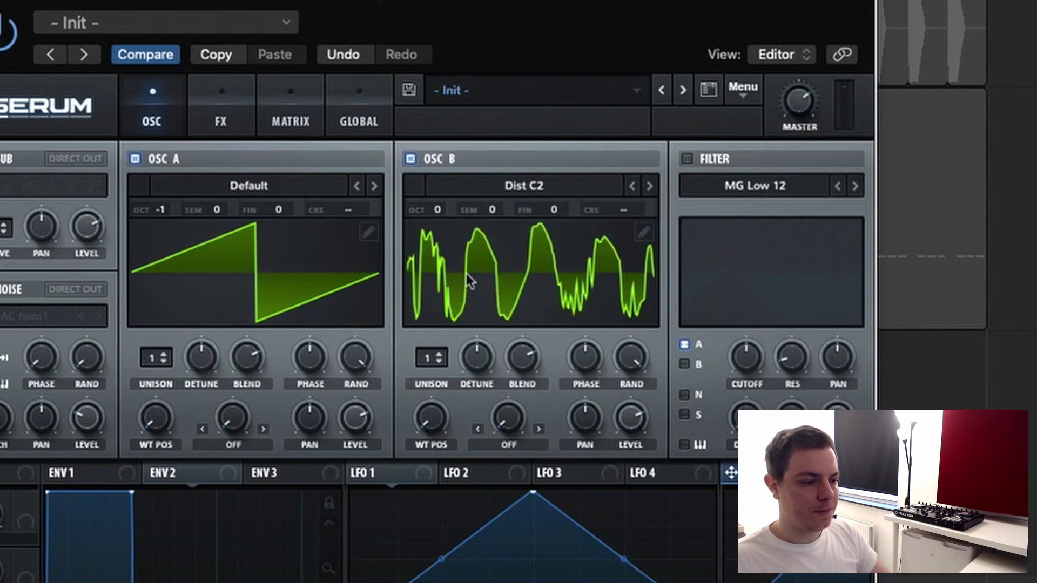
- Set oscillator B's octave to -1 and fine tuning to 20, and oscillator A's fine tuning to -20
{"action": "left_click_drag", "start_coordinate": [438, 213], "coordinate": [439, 239]}
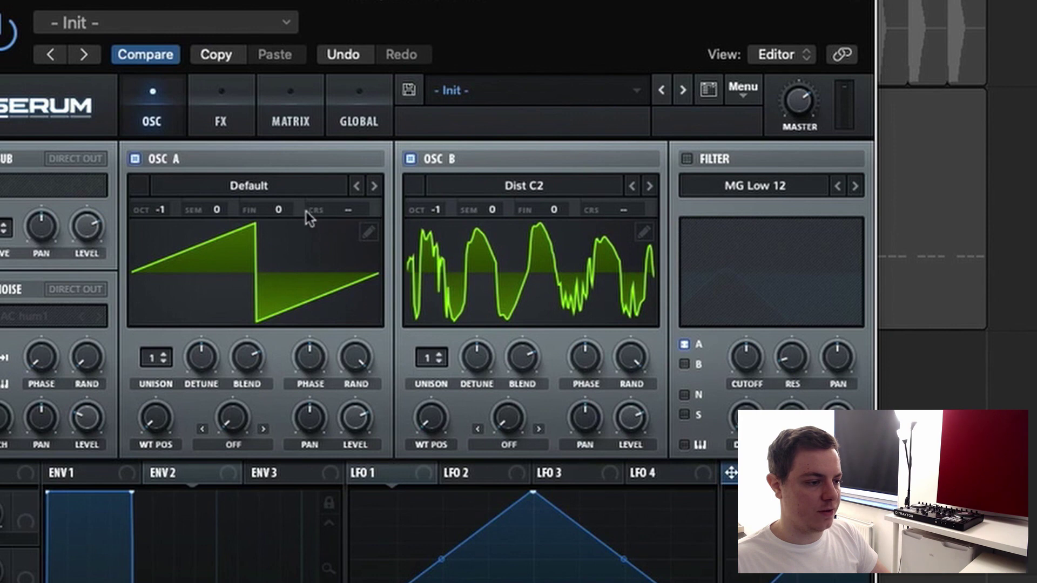
{"action": "left_click_drag", "start_coordinate": [280, 209], "coordinate": [283, 236]}
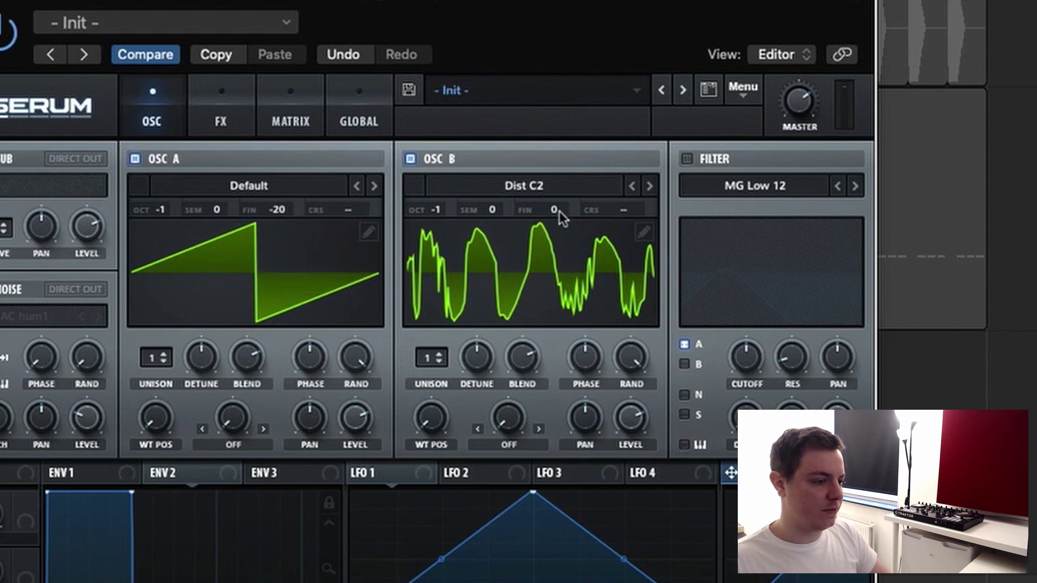
{"action": "left_click_drag", "start_coordinate": [557, 210], "coordinate": [568, 195]}
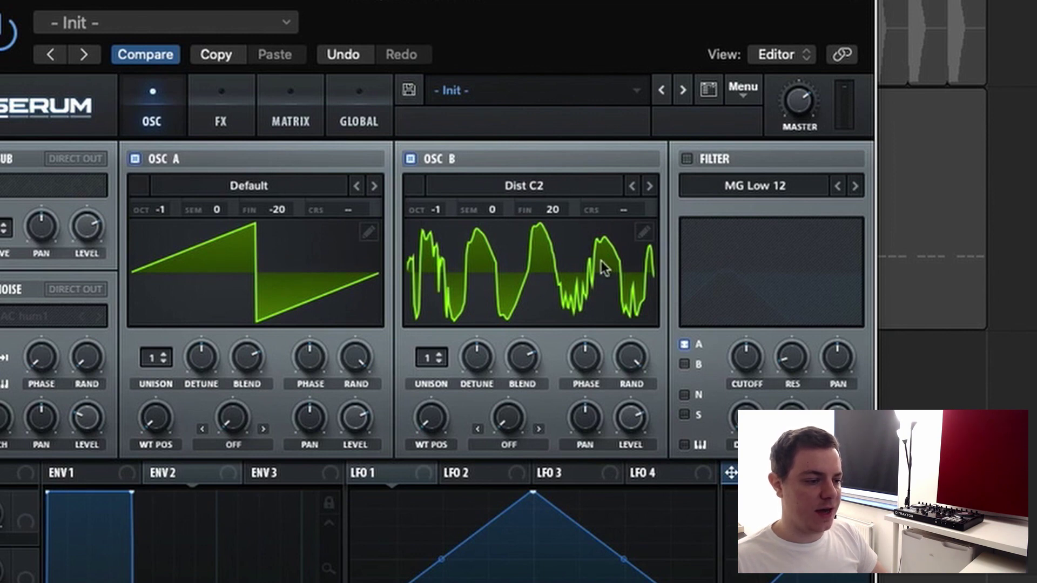
- Set both oscillators to 9 unison voices and turn their detune amounts fully down
{"action": "left_click_drag", "start_coordinate": [155, 363], "coordinate": [188, 245]}
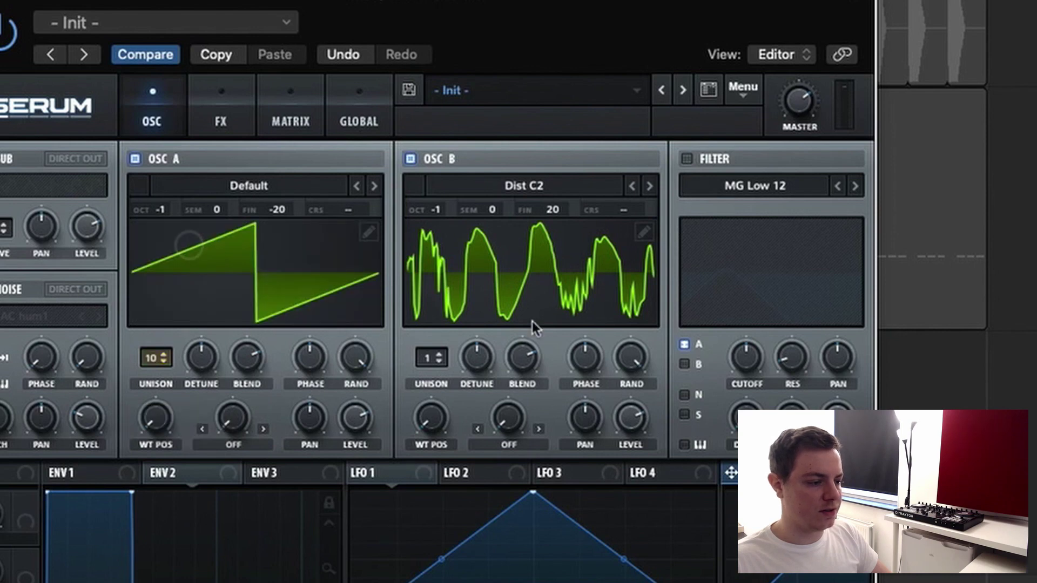
{"action": "left_click_drag", "start_coordinate": [164, 360], "coordinate": [161, 373]}
{"action": "left_click_drag", "start_coordinate": [418, 363], "coordinate": [468, 263]}
{"action": "left_click_drag", "start_coordinate": [479, 358], "coordinate": [479, 392]}
{"action": "left_click_drag", "start_coordinate": [202, 358], "coordinate": [201, 397]}
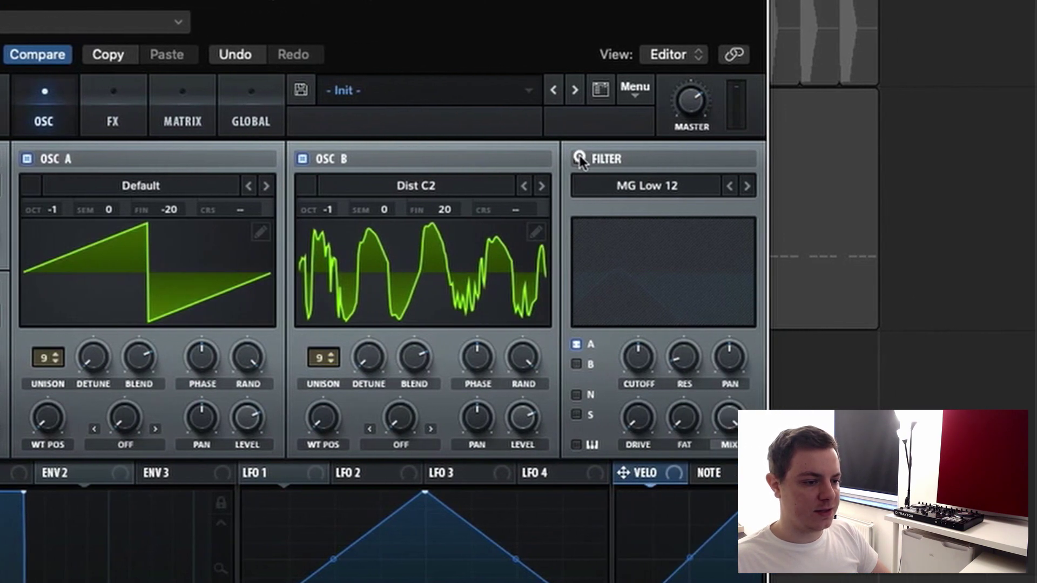
- Enable the filter and route oscillator B and the noise oscillator through it along with oscillator A
{"action": "left_click", "coordinate": [686, 159]}
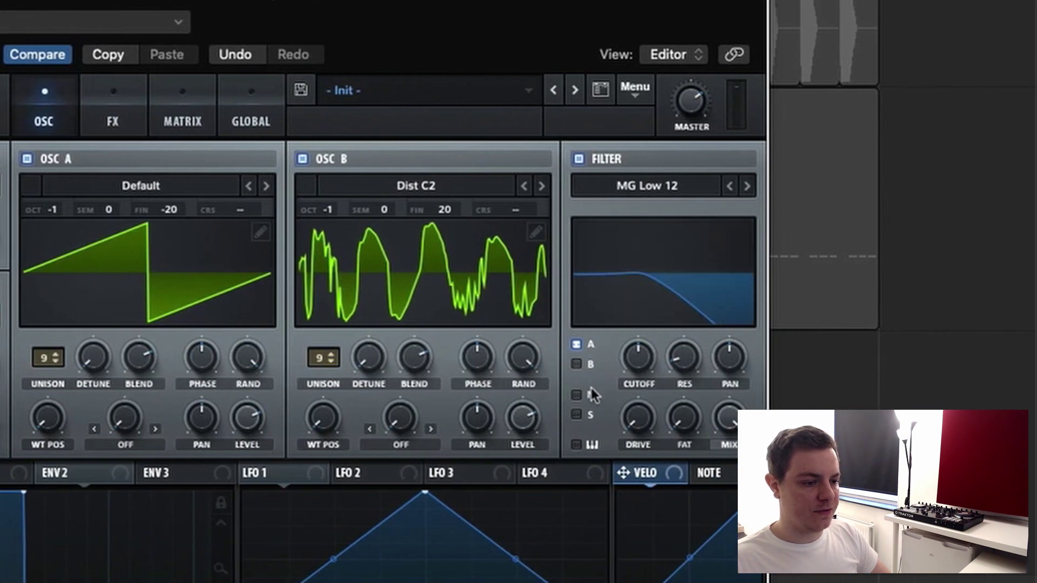
{"action": "left_click", "coordinate": [576, 365]}
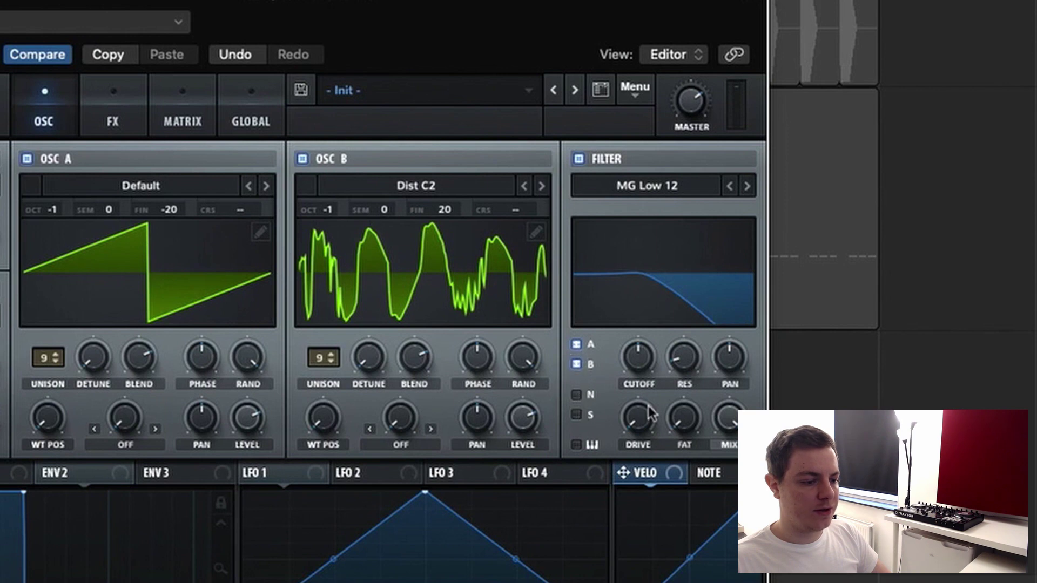
{"action": "left_click", "coordinate": [576, 395]}
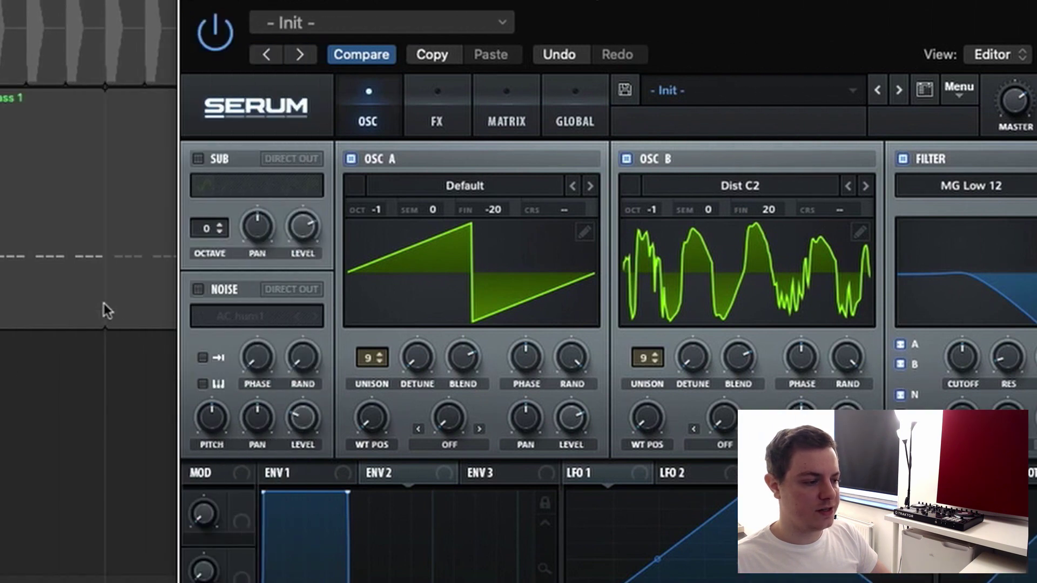
- Enable the noise oscillator with the Air Can 1 sample from Organics and raise its level to maximum
{"action": "left_click", "coordinate": [199, 292]}
{"action": "left_click", "coordinate": [260, 317]}
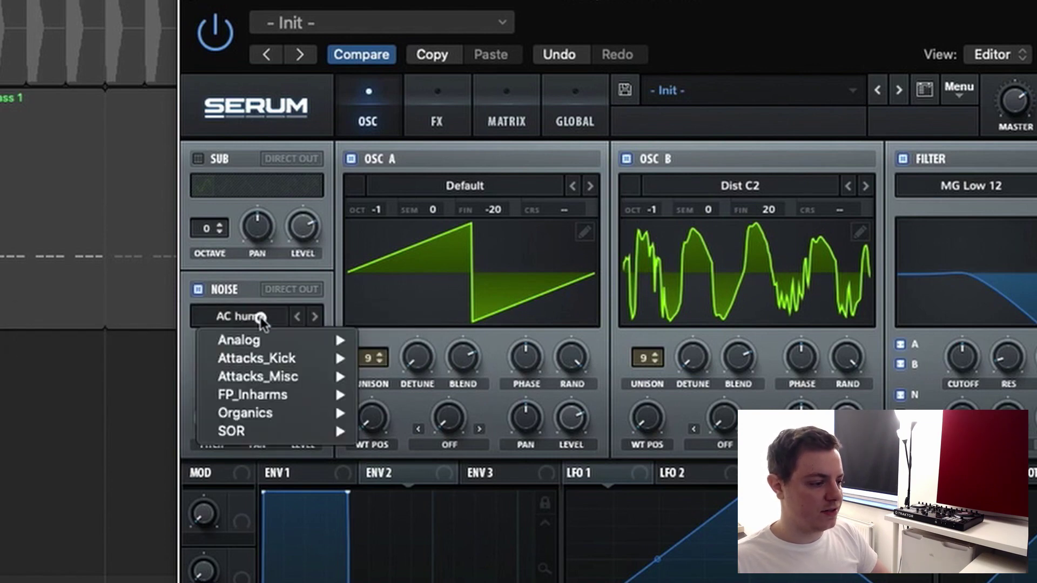
{"action": "mouse_move", "coordinate": [258, 339]}
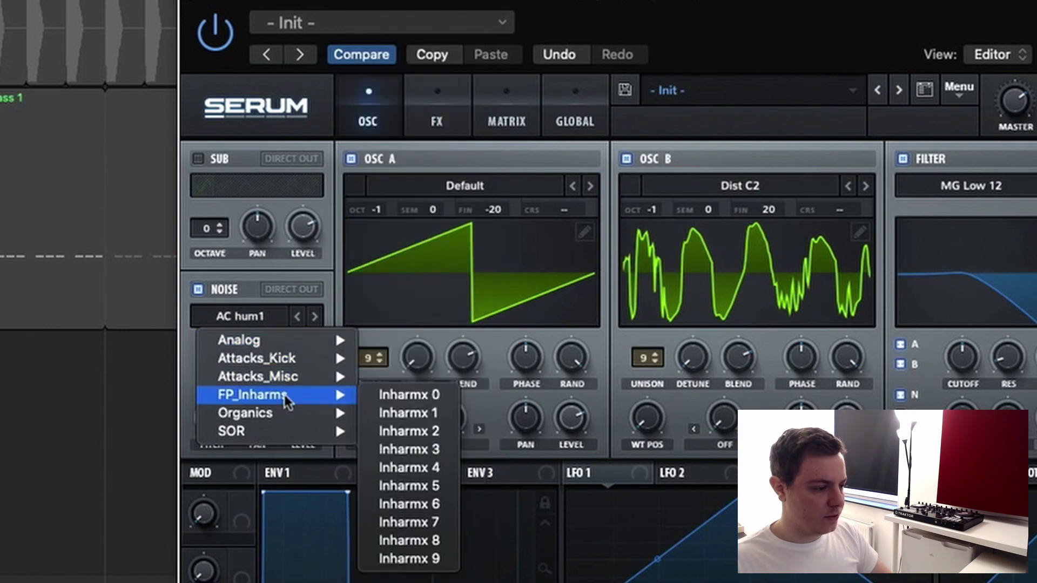
{"action": "mouse_move", "coordinate": [290, 419]}
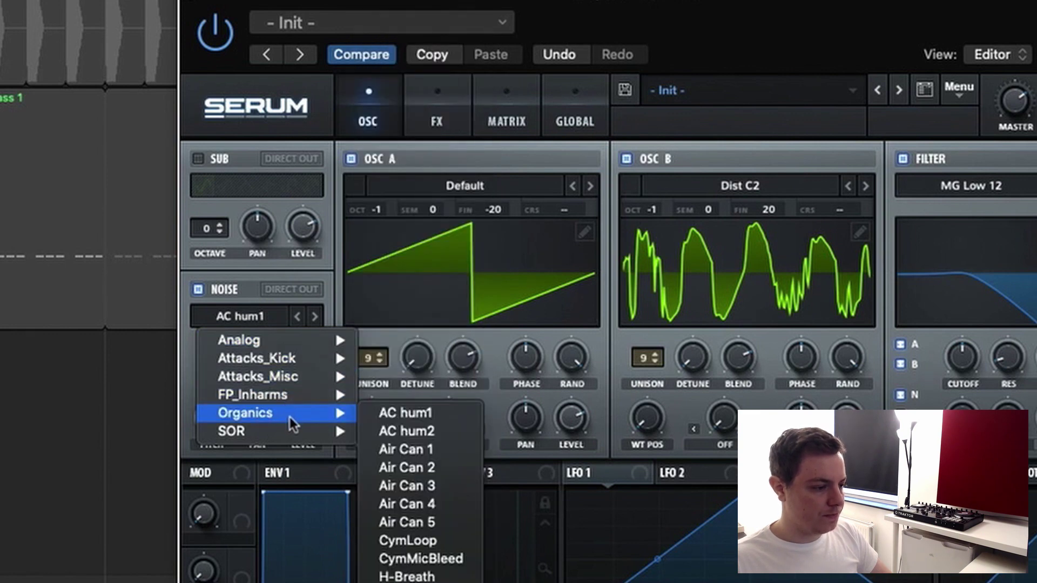
{"action": "left_click", "coordinate": [403, 451]}
{"action": "left_click_drag", "start_coordinate": [304, 426], "coordinate": [394, 19]}
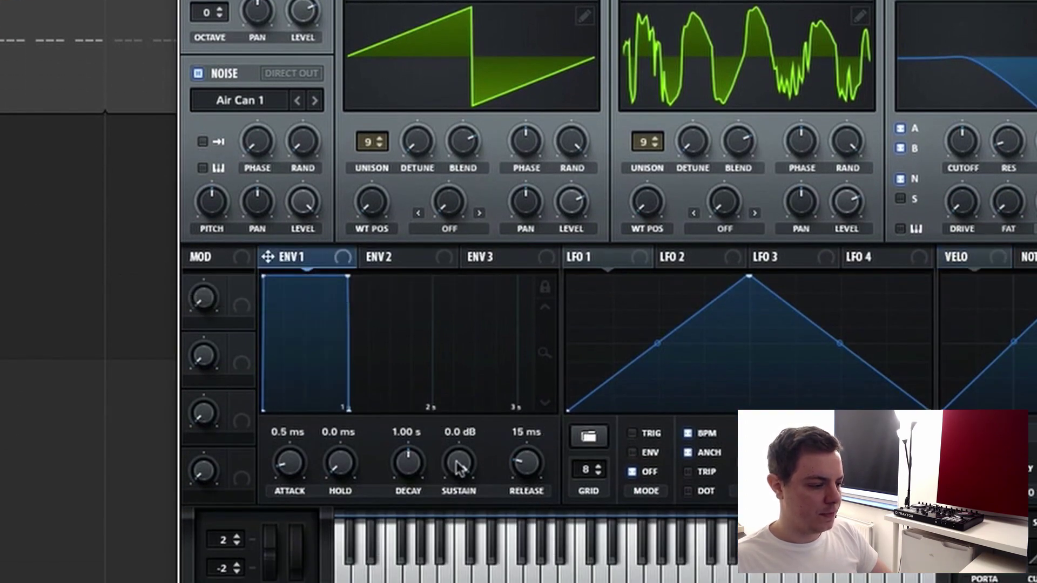
- Set Envelope 1's attack to 1/1 and lock the envelope display zoom
{"action": "left_click", "coordinate": [280, 432]}
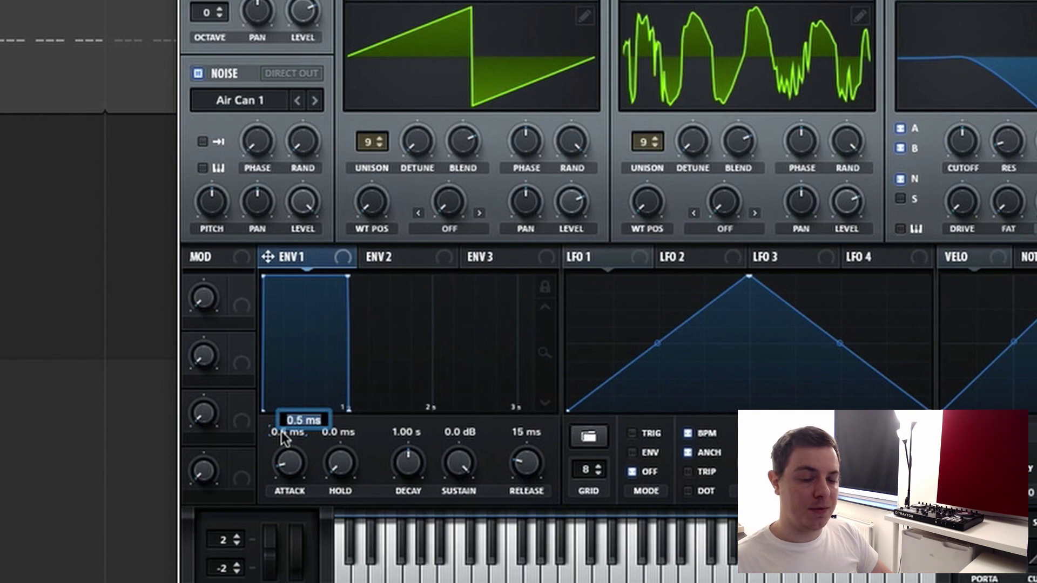
{"action": "type", "text": "1"}
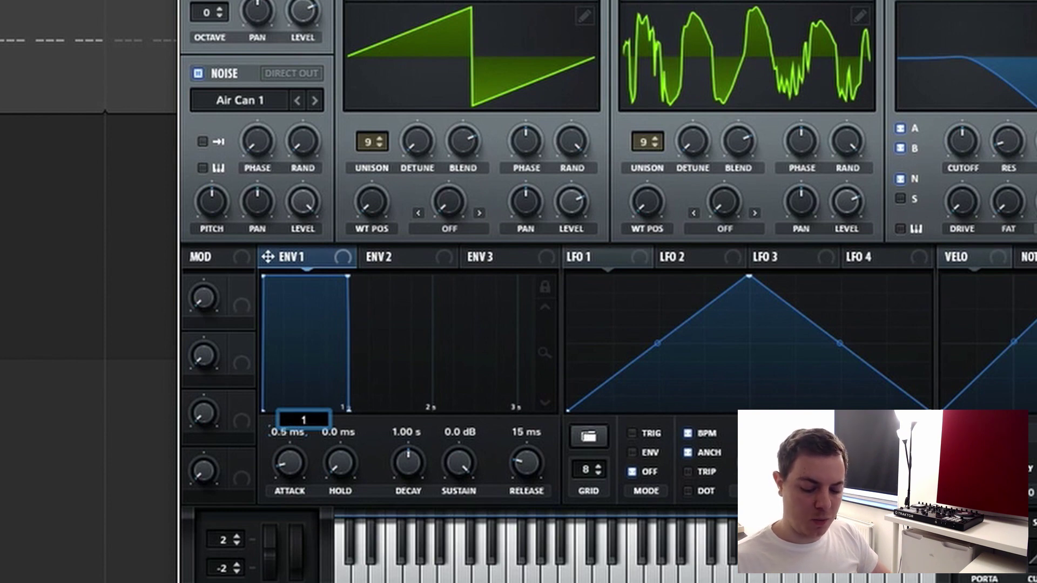
{"action": "type", "text": "/1"}
{"action": "key", "text": "Return"}
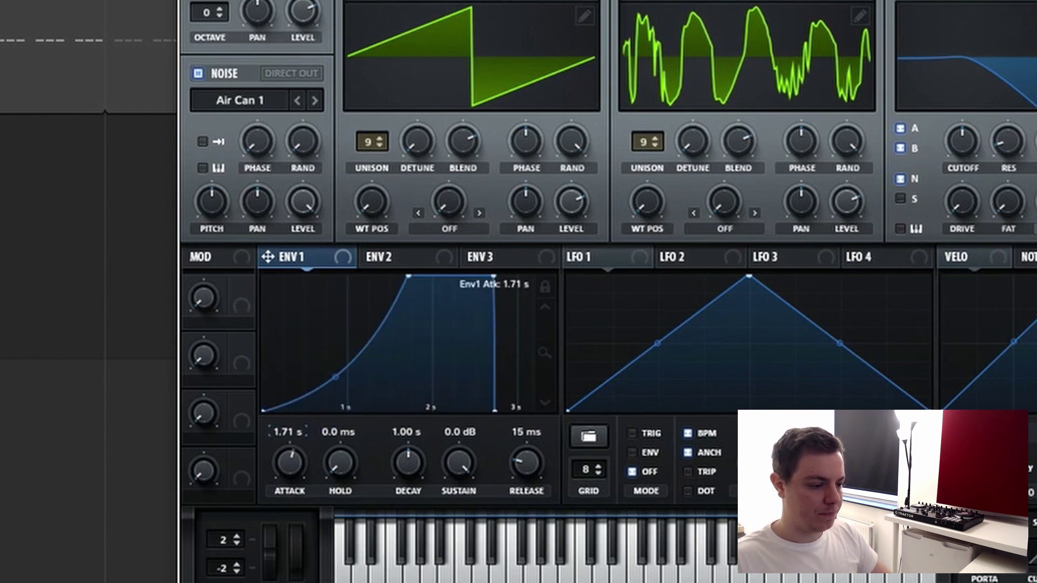
{"action": "left_click", "coordinate": [544, 286]}
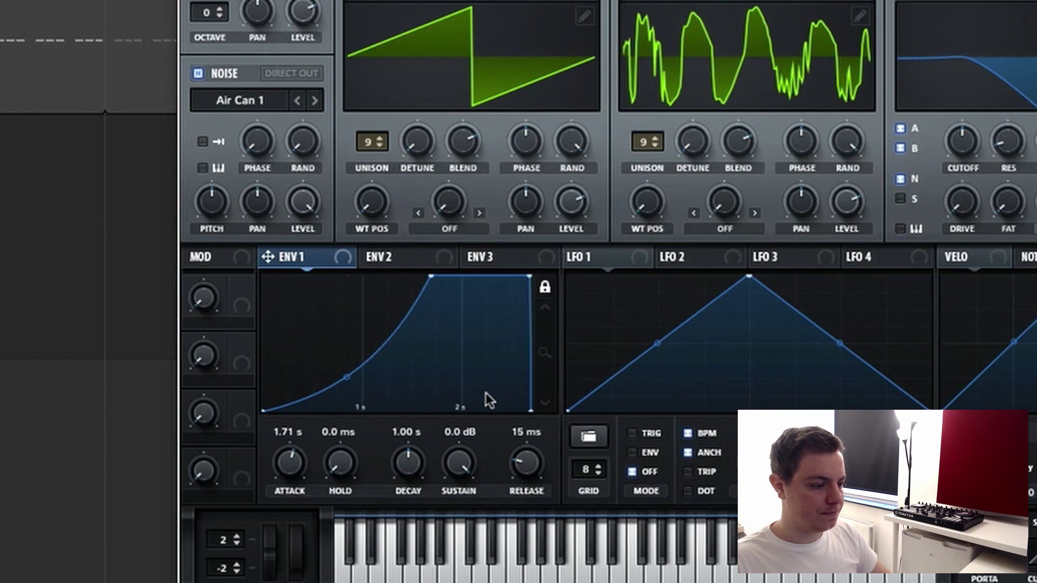
- Shape Envelope 2 with 0% sustain, a 1/1 decay and an outward-bulging decay curve
{"action": "left_click", "coordinate": [383, 256]}
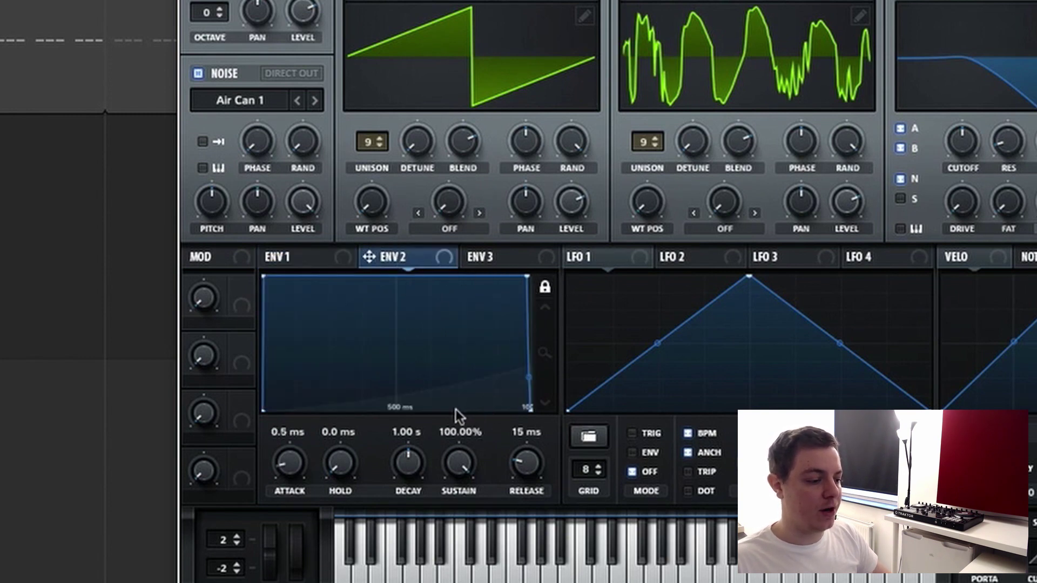
{"action": "left_click_drag", "start_coordinate": [468, 464], "coordinate": [468, 519]}
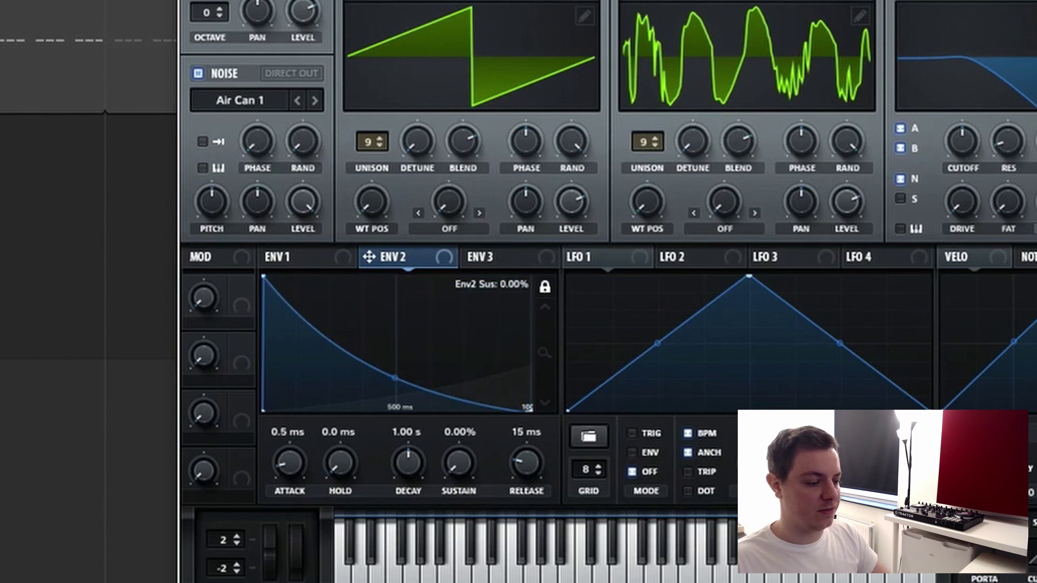
{"action": "double_click", "coordinate": [410, 430]}
{"action": "type", "text": "1"}
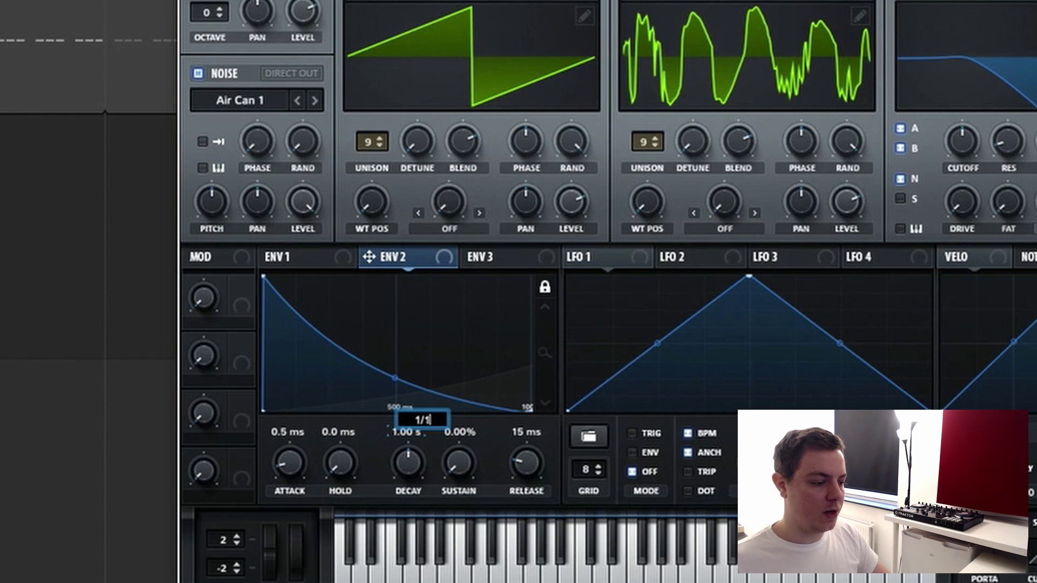
{"action": "type", "text": "/1"}
{"action": "key", "text": "Return"}
{"action": "left_click_drag", "start_coordinate": [397, 378], "coordinate": [430, 342]}
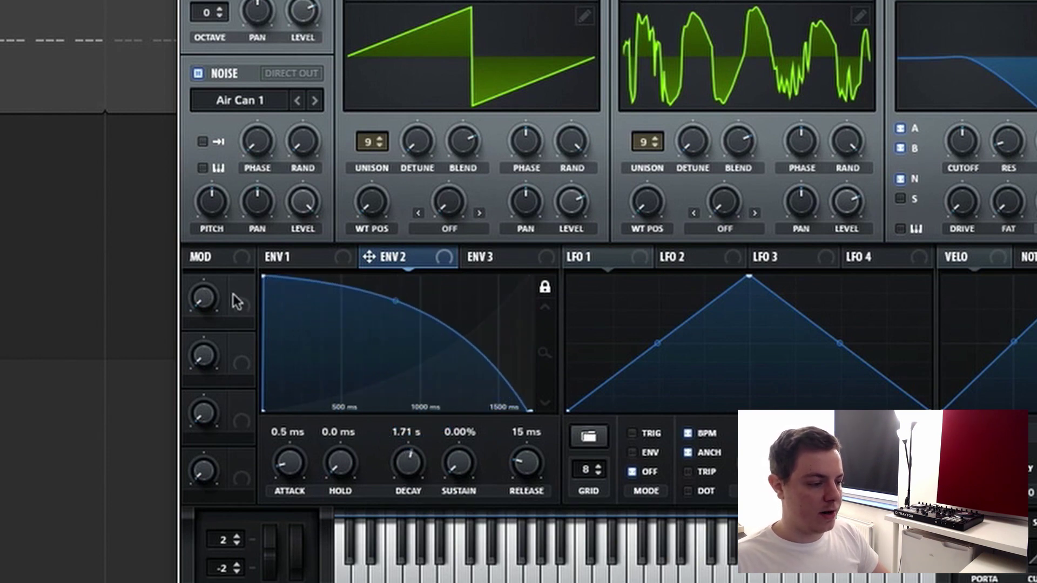
- Assign Envelope 2 to both oscillators' detune with lowered modulation depth, and to oscillator B's wavetable position
{"action": "left_click", "coordinate": [319, 254]}
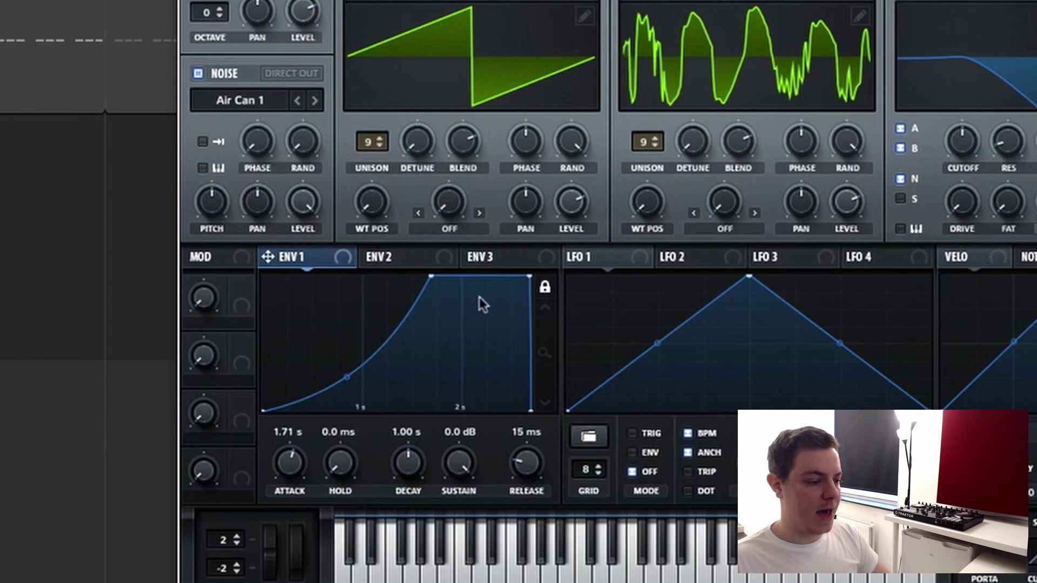
{"action": "left_click", "coordinate": [389, 257]}
{"action": "left_click_drag", "start_coordinate": [371, 256], "coordinate": [415, 136]}
{"action": "left_click_drag", "start_coordinate": [370, 257], "coordinate": [685, 142]}
{"action": "left_click_drag", "start_coordinate": [407, 123], "coordinate": [409, 151]}
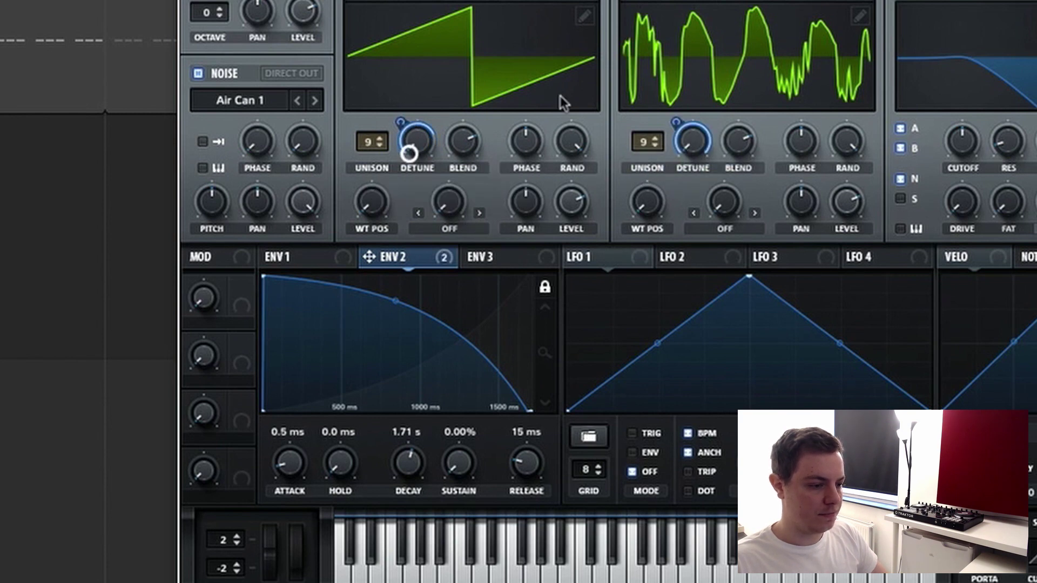
{"action": "left_click_drag", "start_coordinate": [677, 123], "coordinate": [679, 149]}
{"action": "left_click_drag", "start_coordinate": [408, 258], "coordinate": [651, 203]}
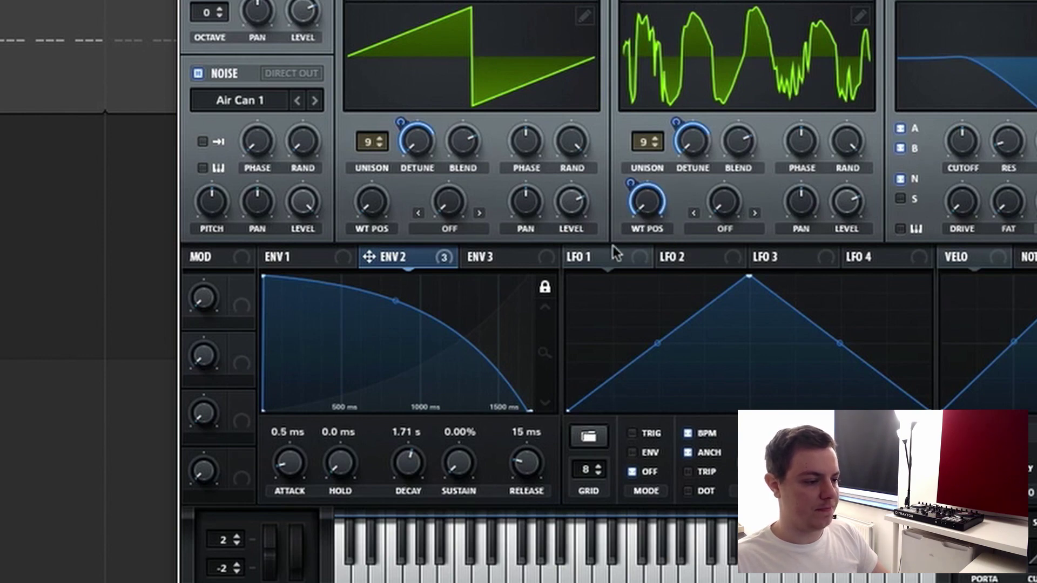
- Assign LFO 1 to the filter cutoff, adjust the modulation range and lower the base cutoff
{"action": "left_click", "coordinate": [594, 255]}
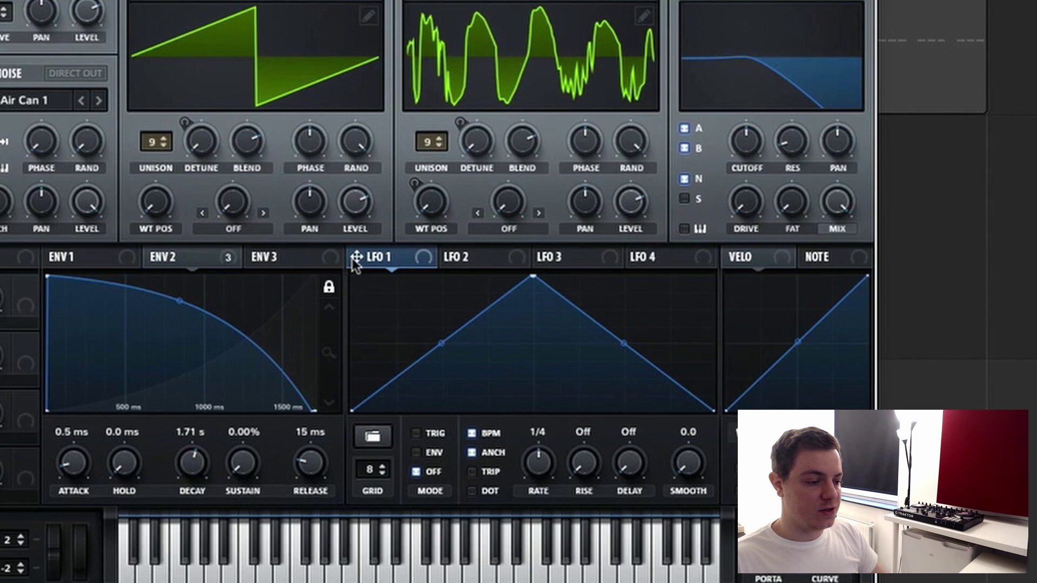
{"action": "left_click_drag", "start_coordinate": [356, 258], "coordinate": [743, 154]}
{"action": "mouse_move", "coordinate": [731, 123]}
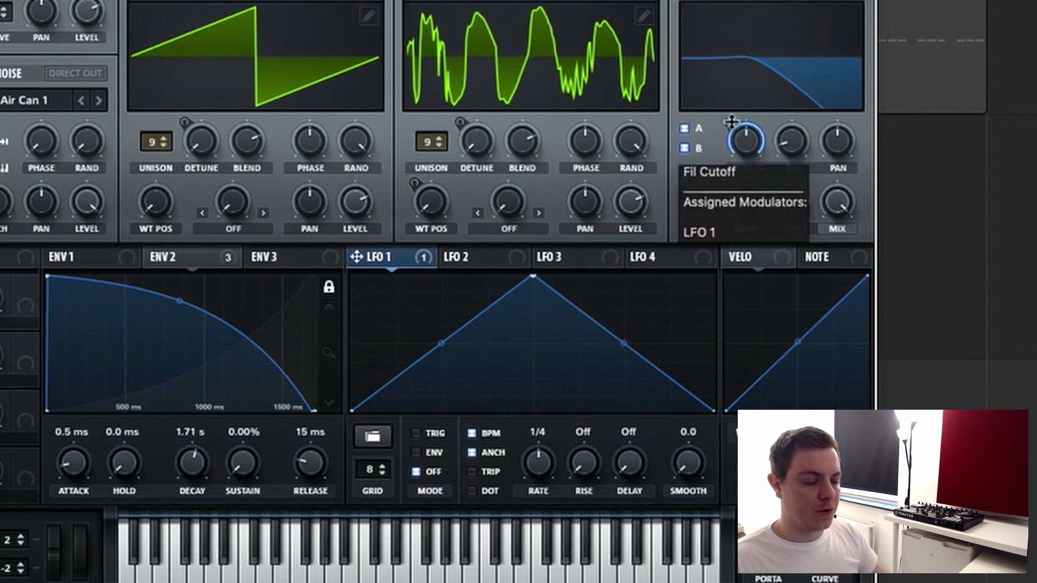
{"action": "left_click_drag", "start_coordinate": [732, 123], "coordinate": [730, 201]}
{"action": "left_click_drag", "start_coordinate": [746, 139], "coordinate": [743, 175]}
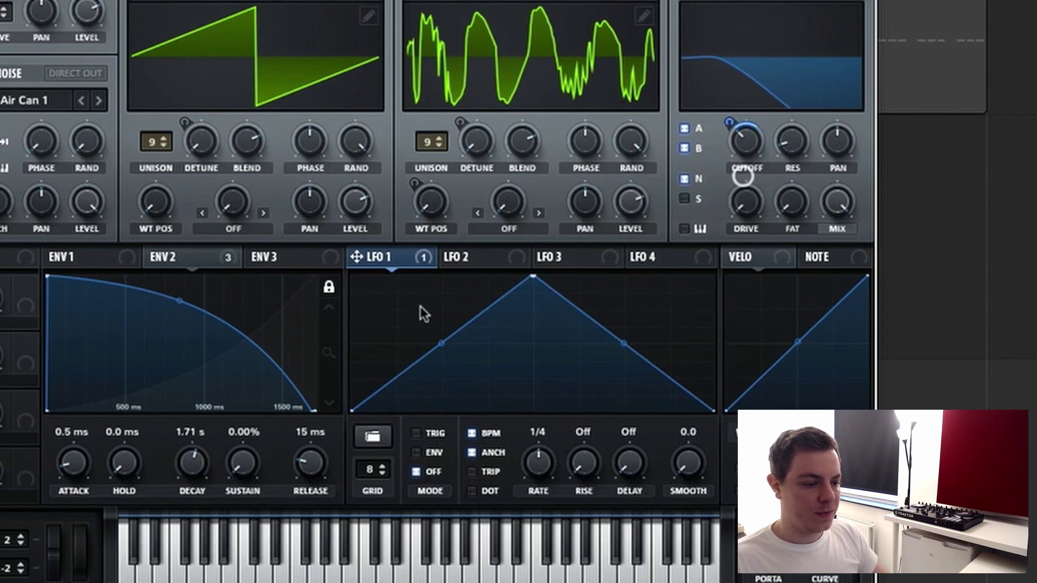
- Reshape LFO 1 by moving its peak to the quarter point of the cycle and bowing both slopes inward
{"action": "left_click_drag", "start_coordinate": [510, 278], "coordinate": [454, 277]}
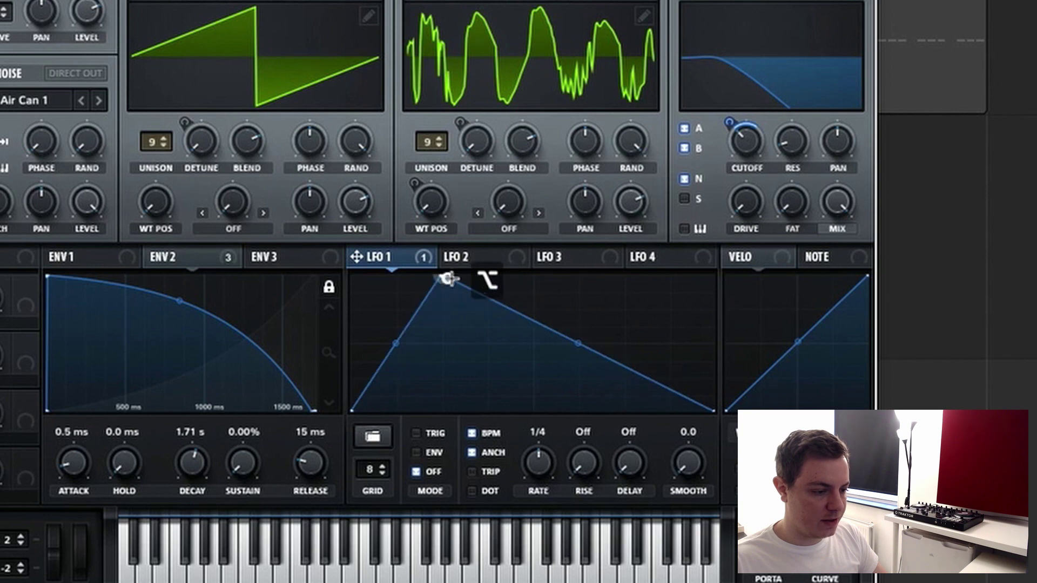
{"action": "left_click_drag", "start_coordinate": [399, 347], "coordinate": [407, 358]}
{"action": "left_click_drag", "start_coordinate": [578, 343], "coordinate": [570, 364]}
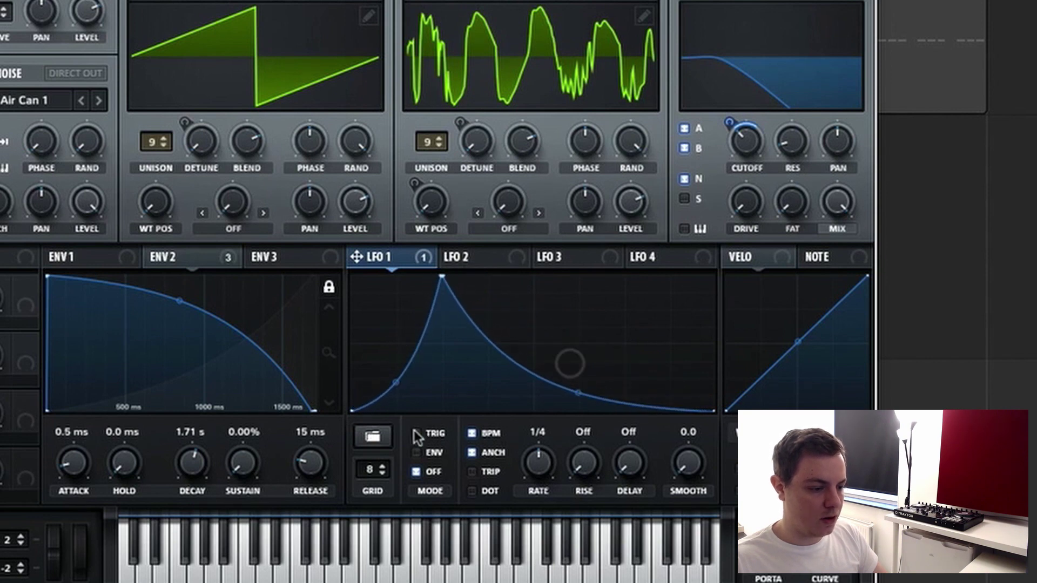
- Set LFO 1 to Trig mode with BPM sync off and a 1.0 Hz rate, then modulate that rate with Envelope 2
{"action": "left_click", "coordinate": [420, 435]}
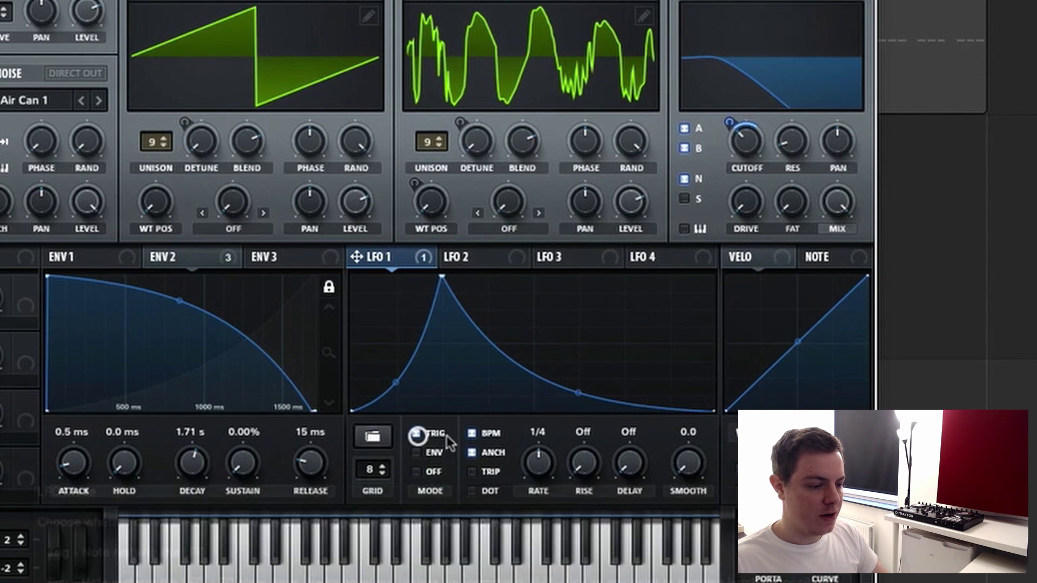
{"action": "left_click", "coordinate": [473, 439]}
{"action": "left_click_drag", "start_coordinate": [539, 462], "coordinate": [540, 498]}
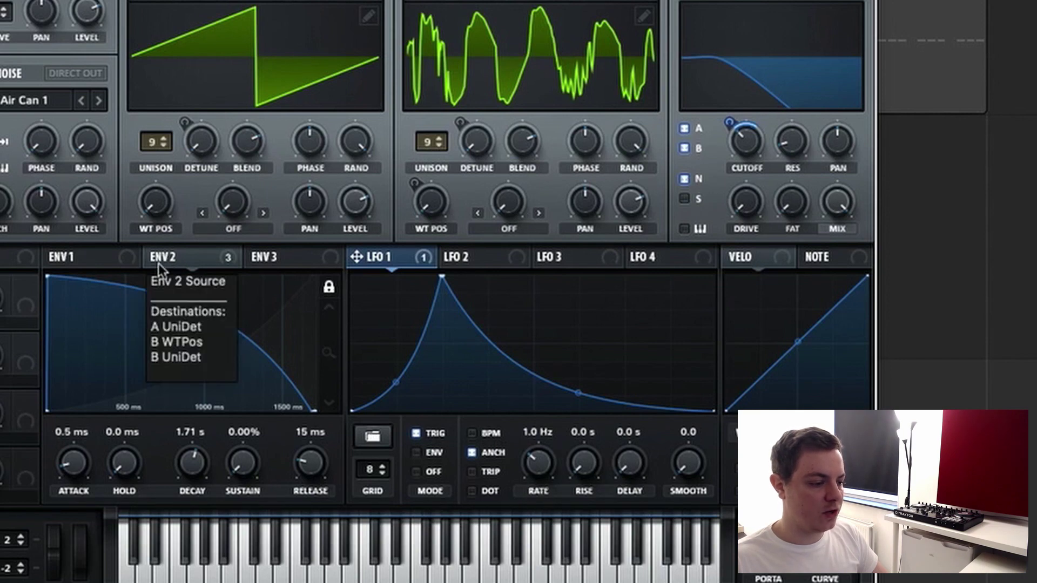
{"action": "left_click_drag", "start_coordinate": [165, 260], "coordinate": [525, 480]}
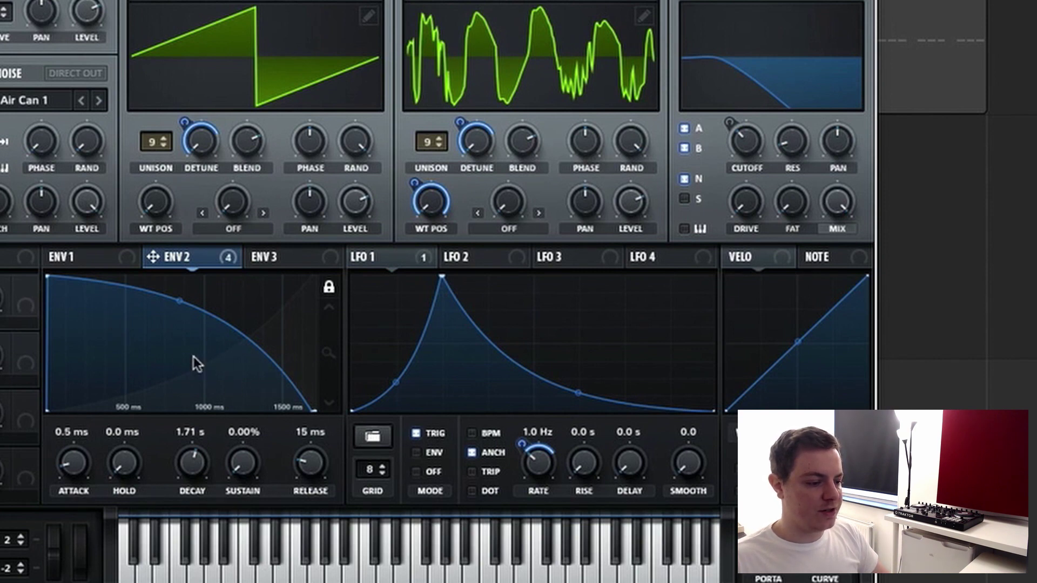
{"action": "left_click", "coordinate": [471, 452]}
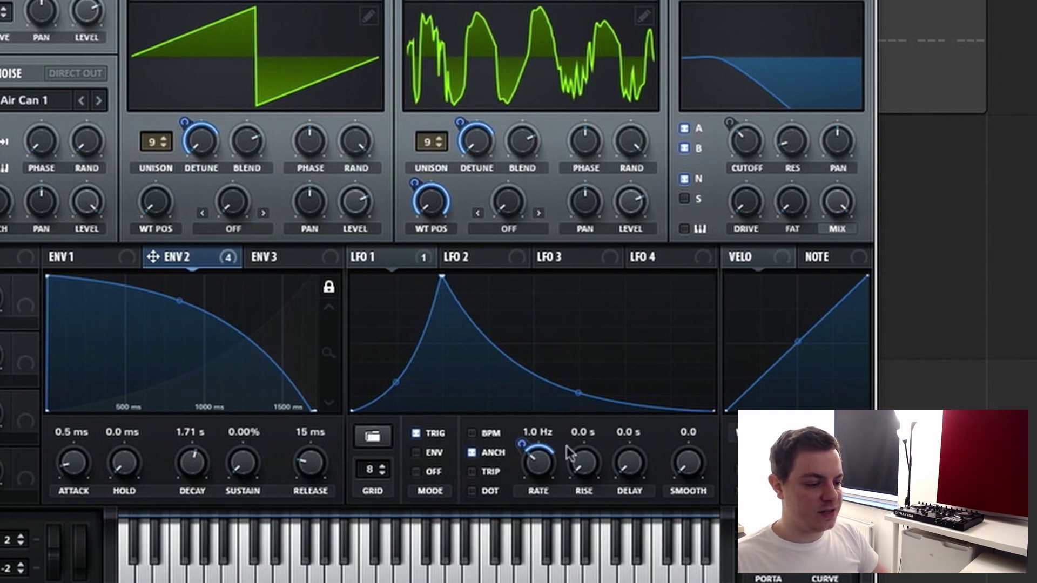
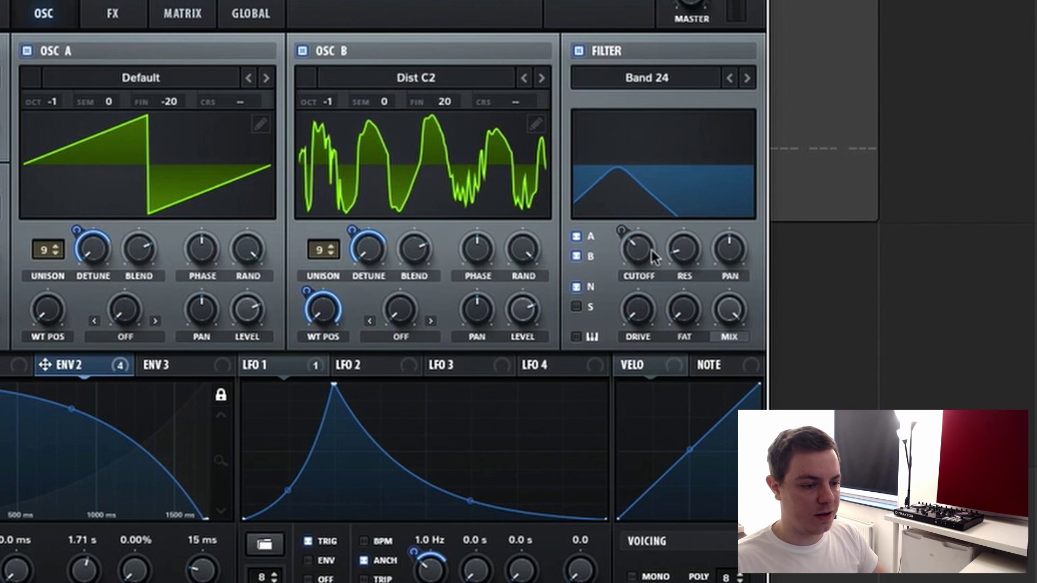
- Set the Band 24 filter's fat amount to 49% and add a little drive
{"action": "mouse_move", "coordinate": [685, 252]}
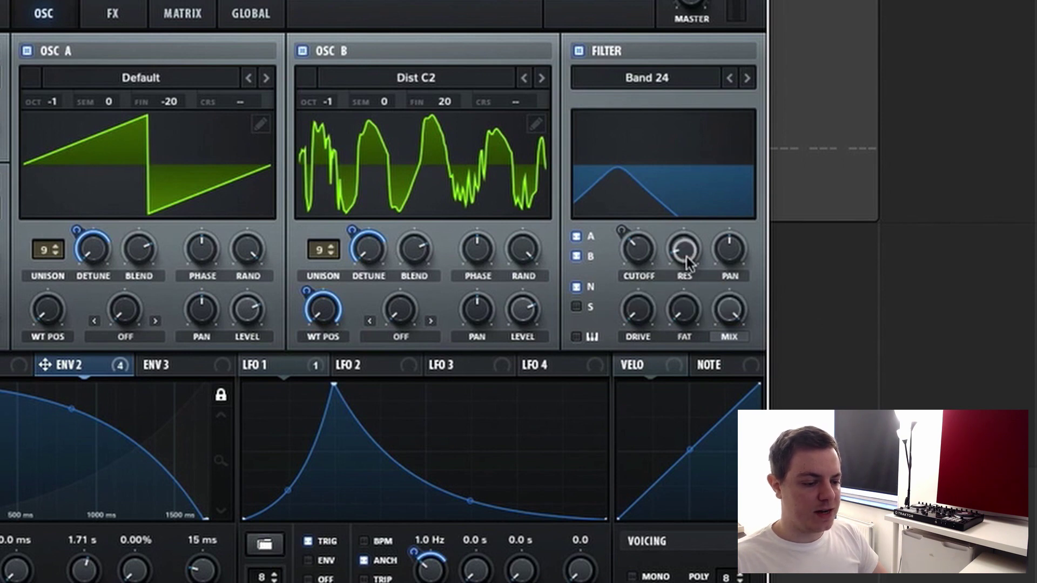
{"action": "left_click_drag", "start_coordinate": [684, 302], "coordinate": [713, 227]}
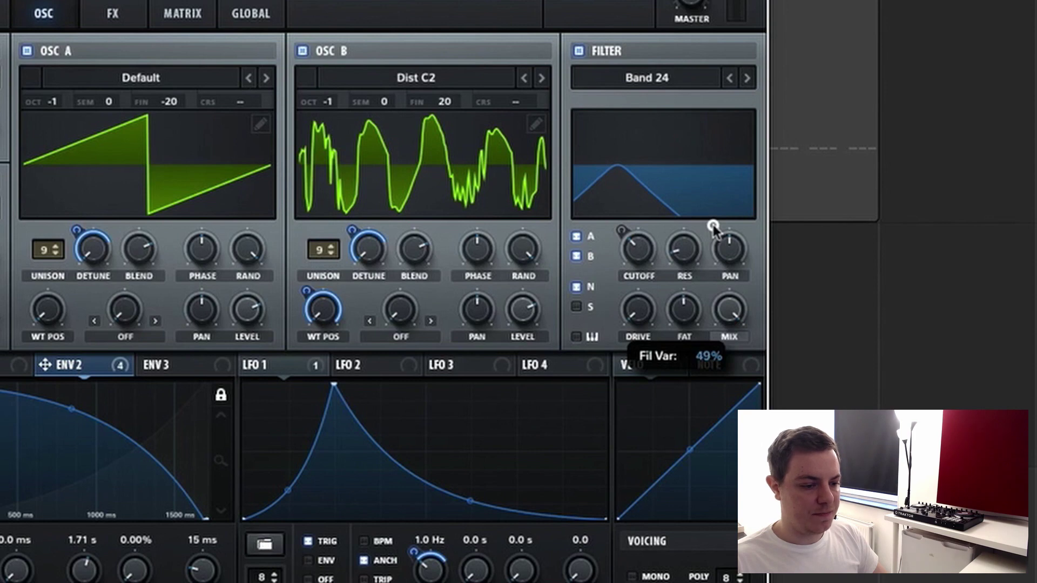
{"action": "left_click_drag", "start_coordinate": [640, 312], "coordinate": [646, 291]}
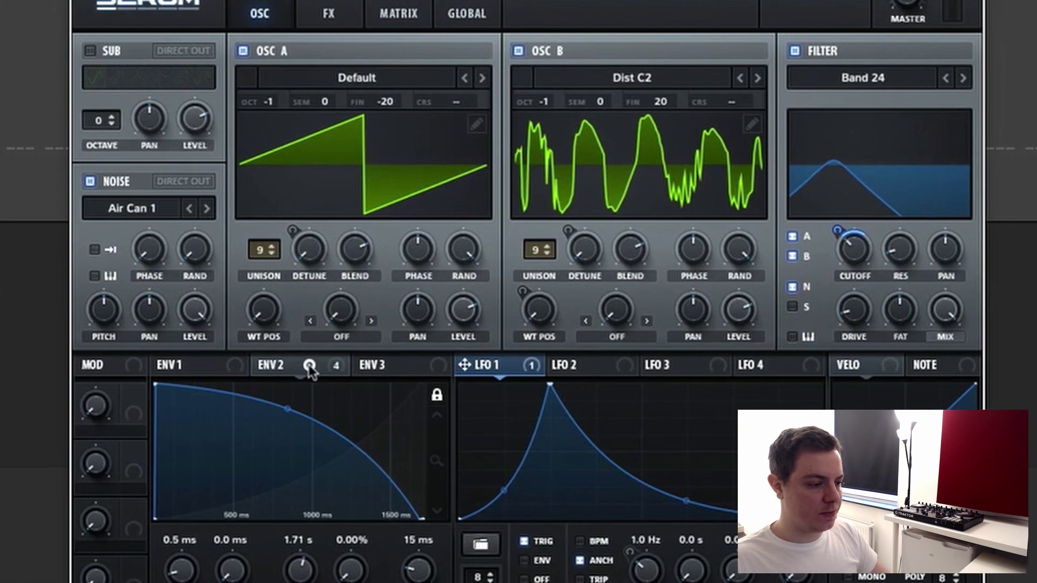
- Assign Envelope 2 to the filter cutoff alongside LFO 1
{"action": "left_click", "coordinate": [310, 368]}
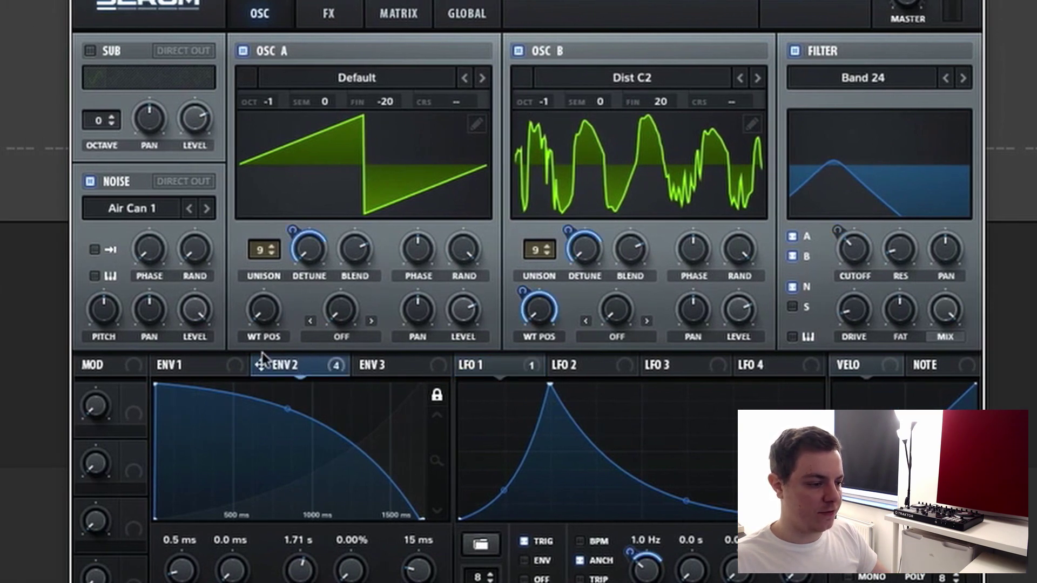
{"action": "left_click_drag", "start_coordinate": [317, 366], "coordinate": [844, 260]}
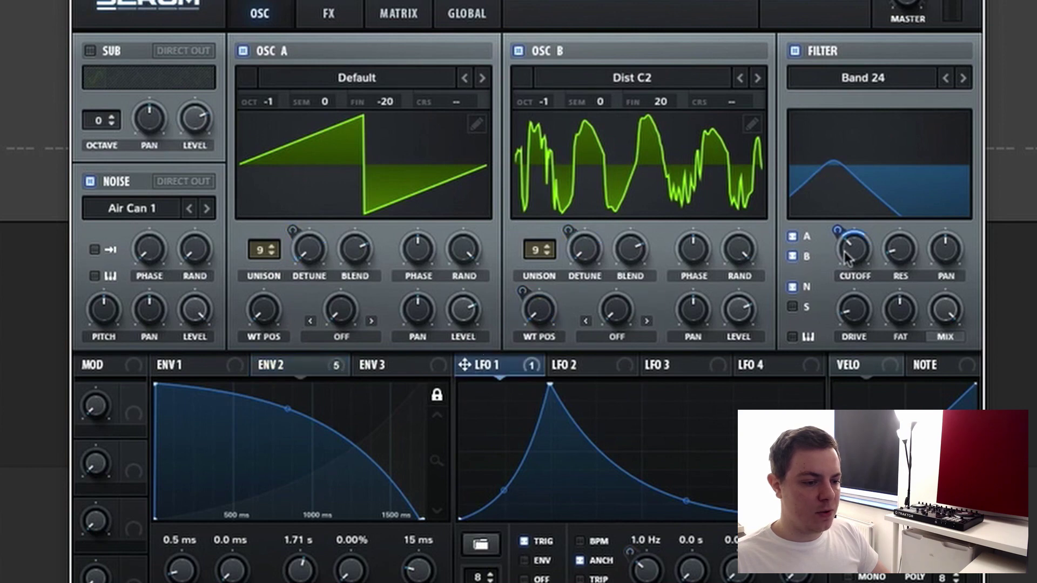
{"action": "left_click_drag", "start_coordinate": [470, 364], "coordinate": [847, 244]}
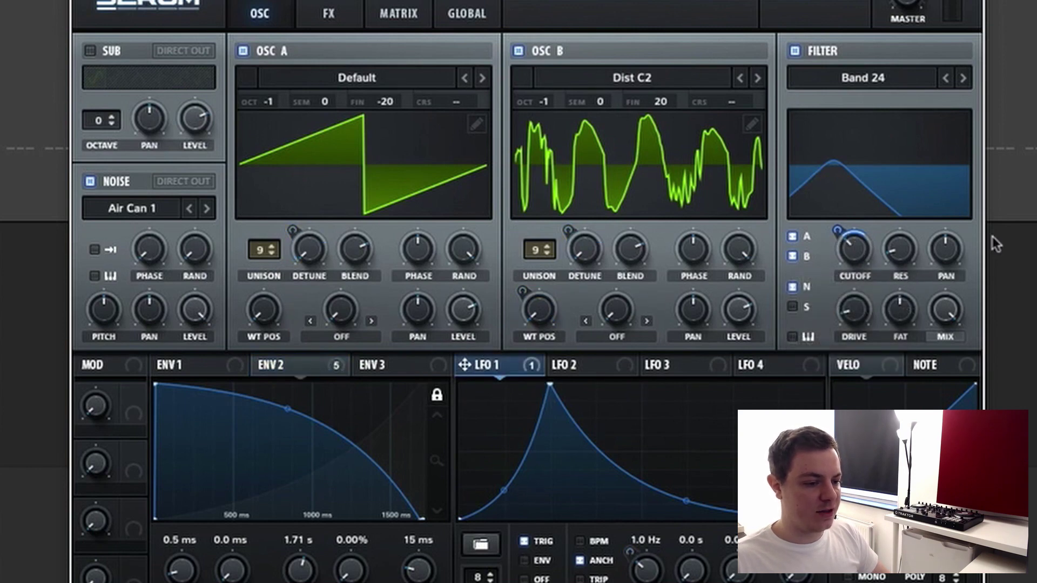
{"action": "left_click", "coordinate": [263, 372]}
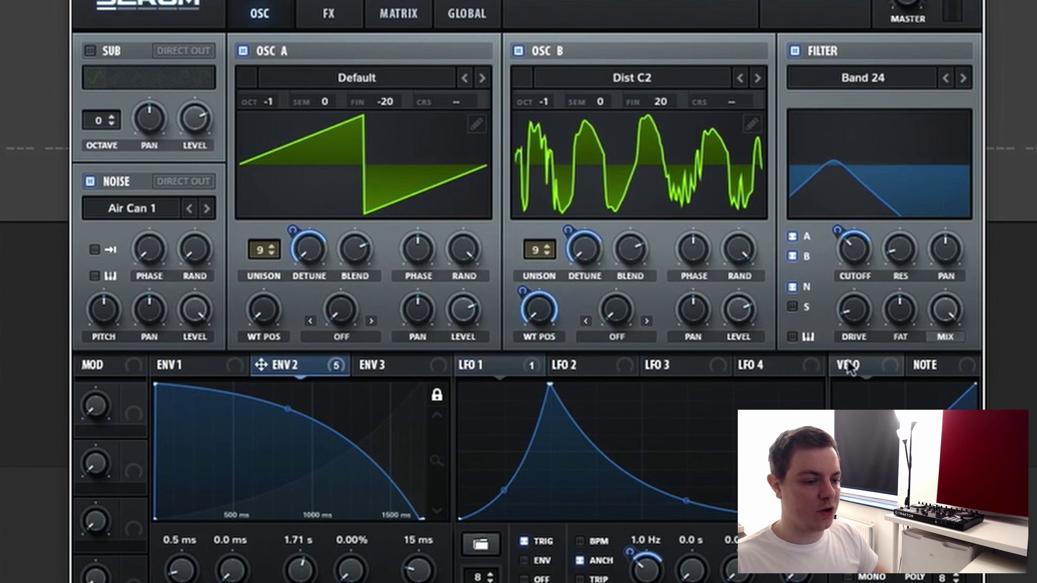
{"action": "mouse_move", "coordinate": [859, 242]}
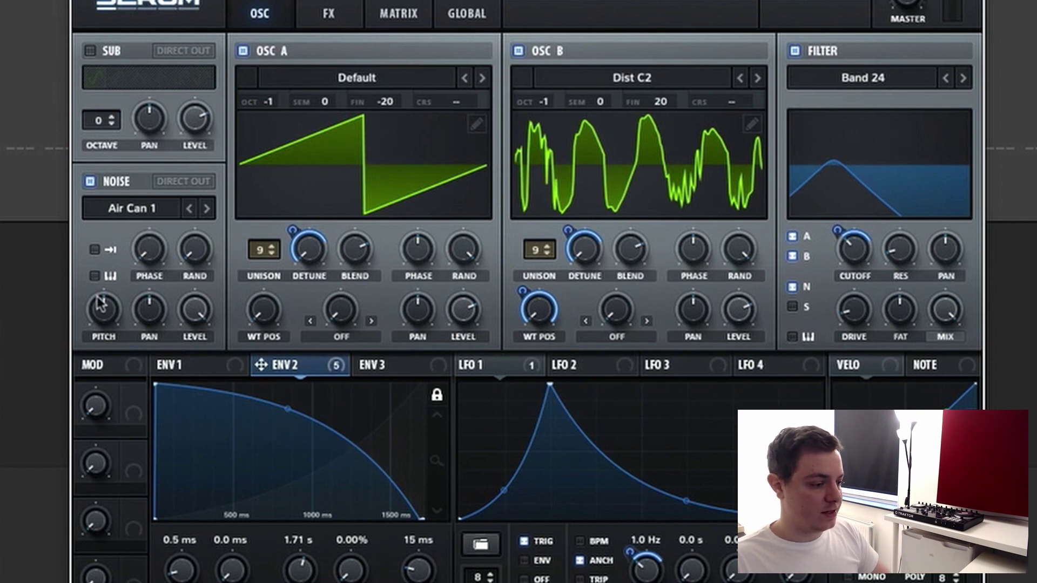
- Assign Envelope 2 to the noise oscillator's pitch and adjust the modulation depth
{"action": "left_click_drag", "start_coordinate": [277, 371], "coordinate": [101, 301]}
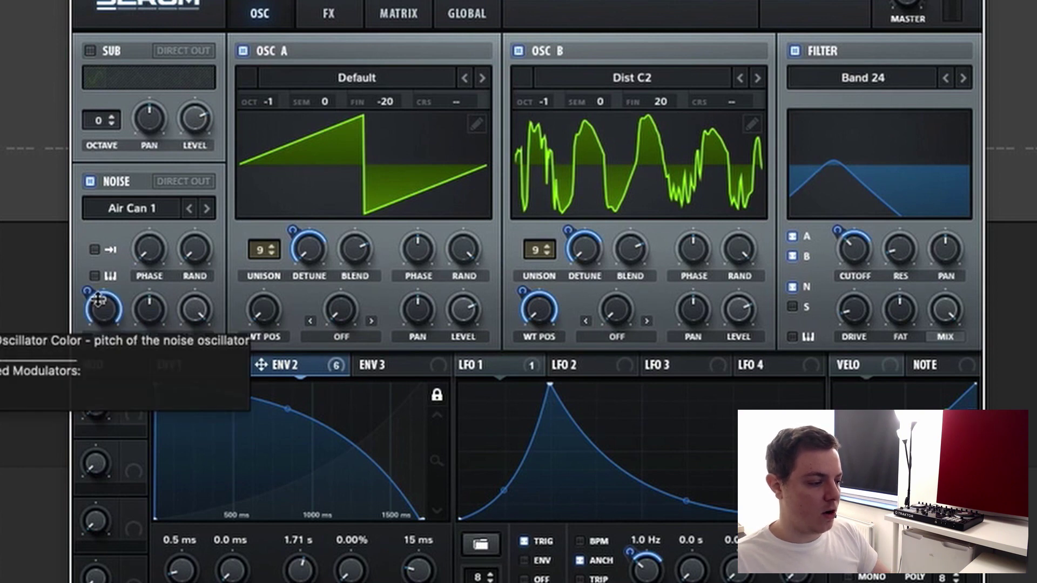
{"action": "mouse_move", "coordinate": [90, 294]}
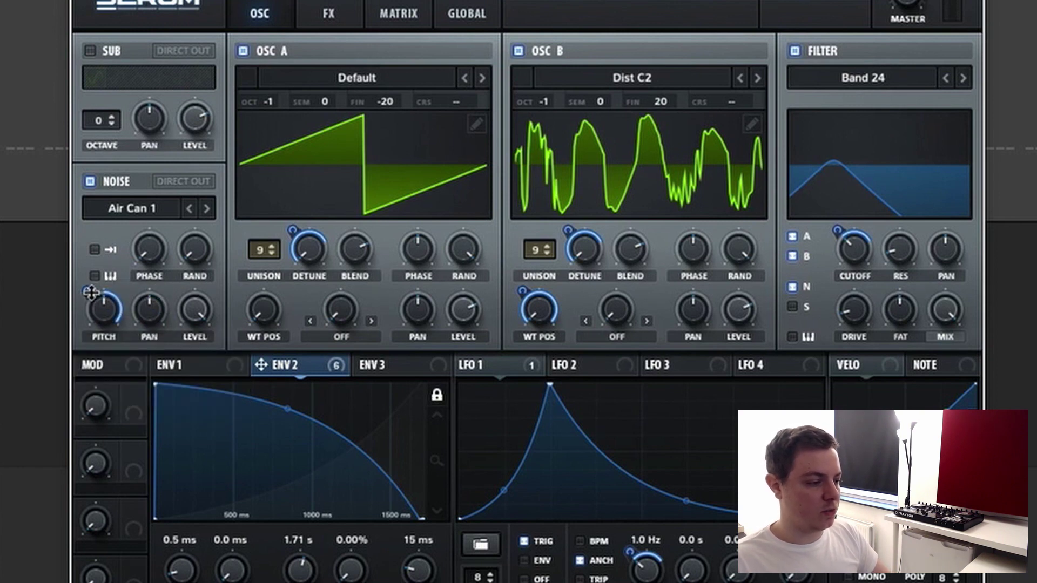
{"action": "left_click_drag", "start_coordinate": [97, 292], "coordinate": [91, 378]}
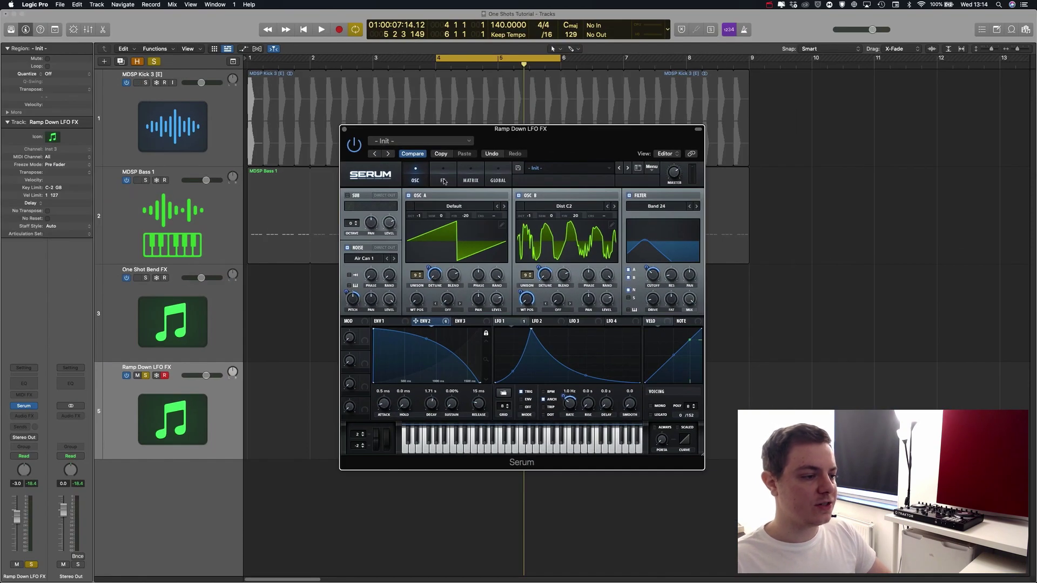
- Enable the Tube distortion effect and raise its drive to about halfway
{"action": "left_click", "coordinate": [444, 181]}
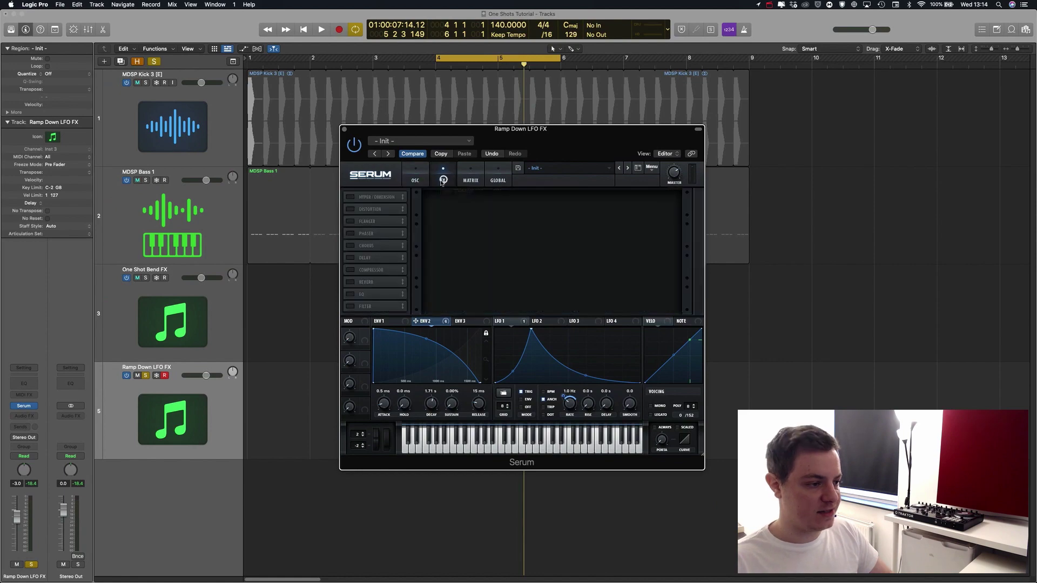
{"action": "left_click", "coordinate": [349, 210]}
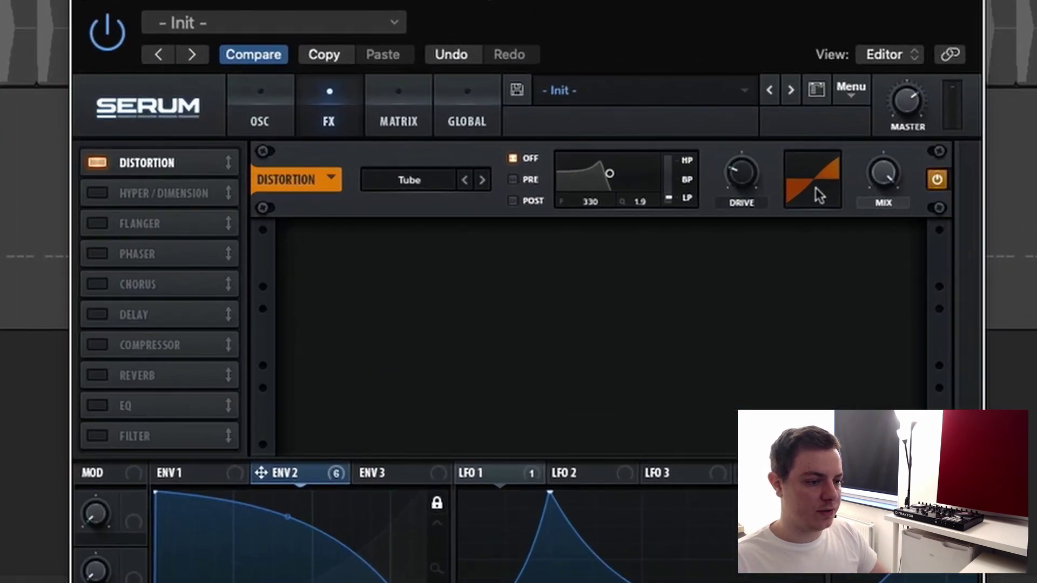
{"action": "left_click_drag", "start_coordinate": [741, 173], "coordinate": [771, 139]}
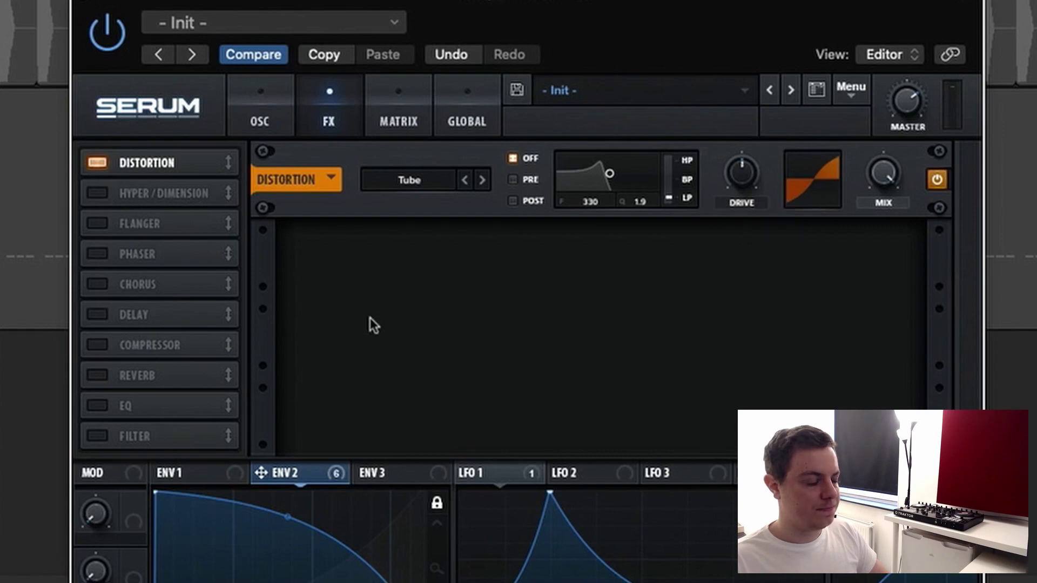
- Enable the EQ directly after the distortion, with its low band as a high-pass filter with reduced Q
{"action": "left_click", "coordinate": [97, 406]}
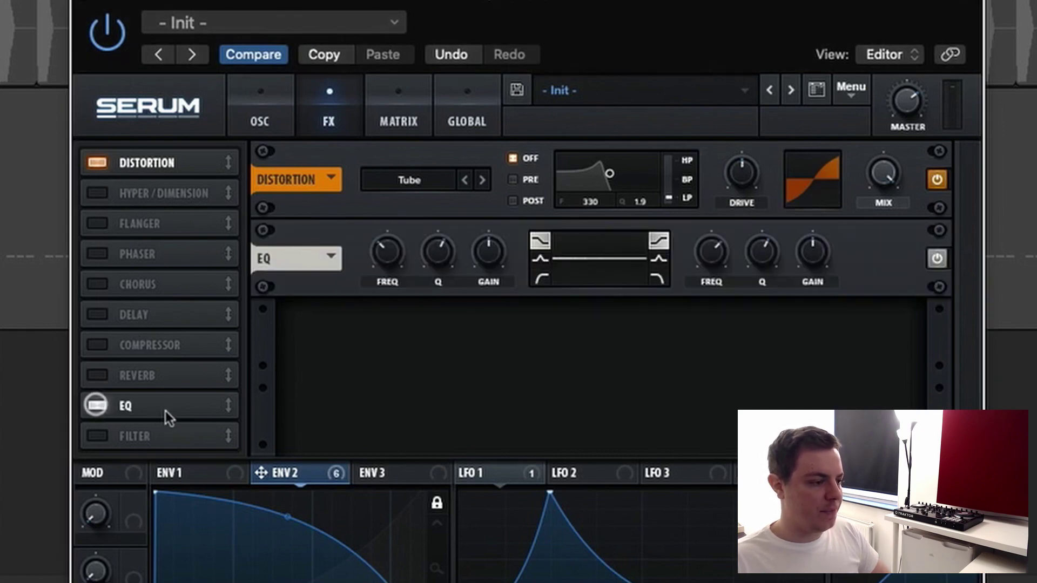
{"action": "left_click_drag", "start_coordinate": [167, 417], "coordinate": [193, 187]}
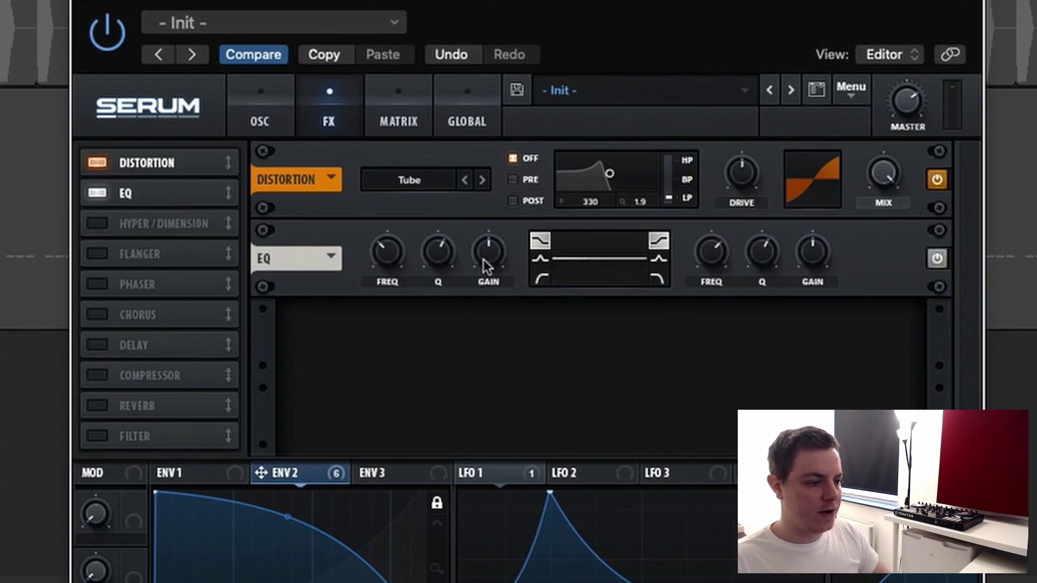
{"action": "left_click", "coordinate": [543, 279]}
{"action": "left_click_drag", "start_coordinate": [447, 254], "coordinate": [438, 297]}
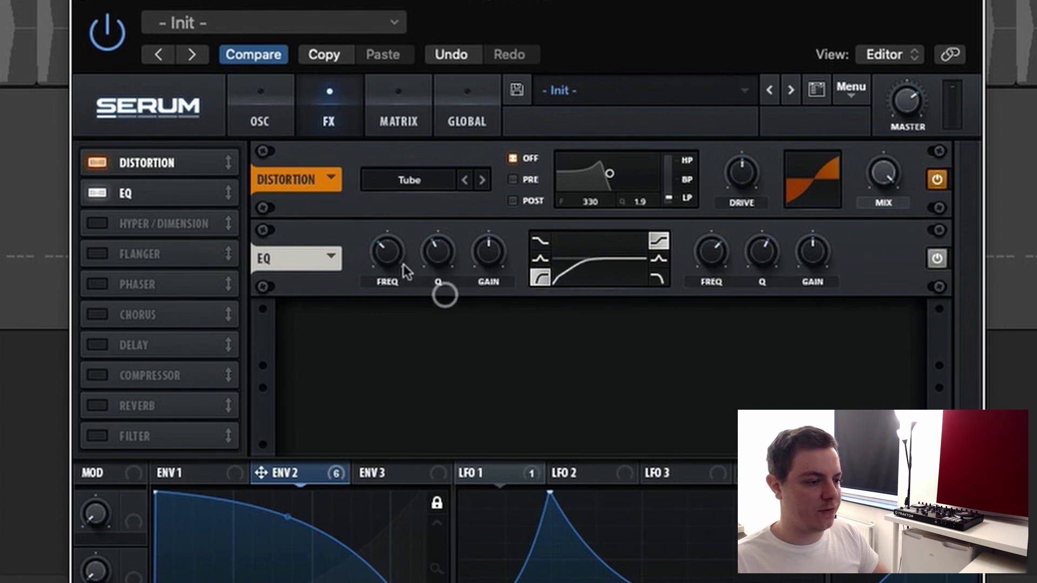
{"action": "mouse_move", "coordinate": [395, 254]}
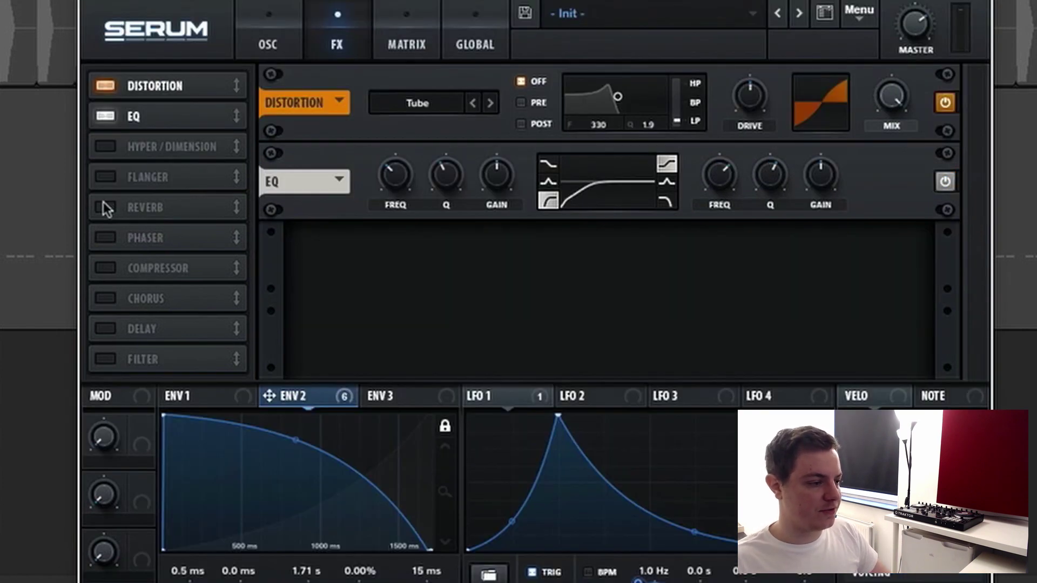
- Enable a Hall reverb after the EQ with a slightly smaller size, longer decay and raised low cut
{"action": "left_click", "coordinate": [104, 207]}
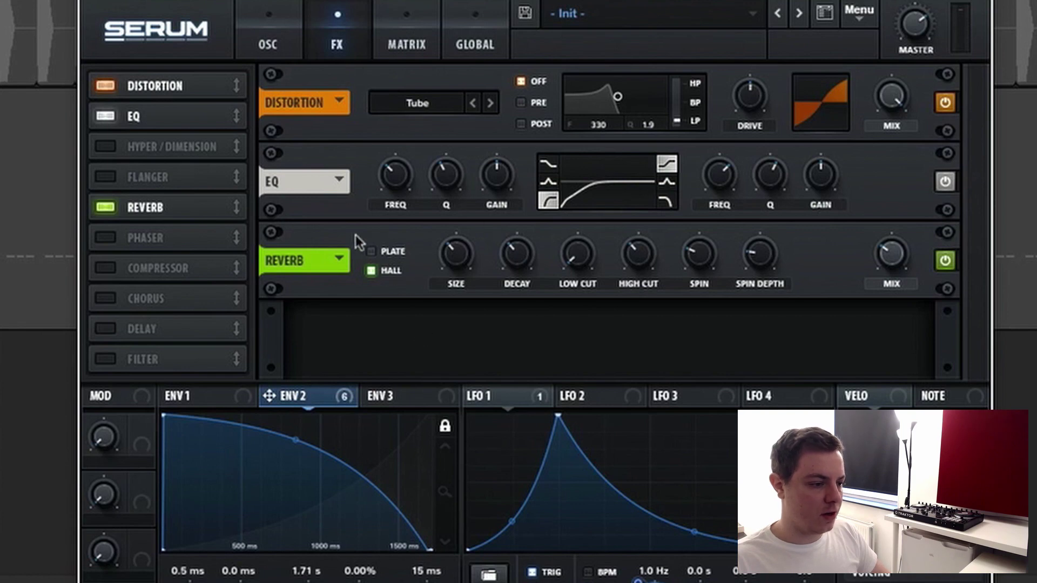
{"action": "left_click_drag", "start_coordinate": [454, 254], "coordinate": [445, 269]}
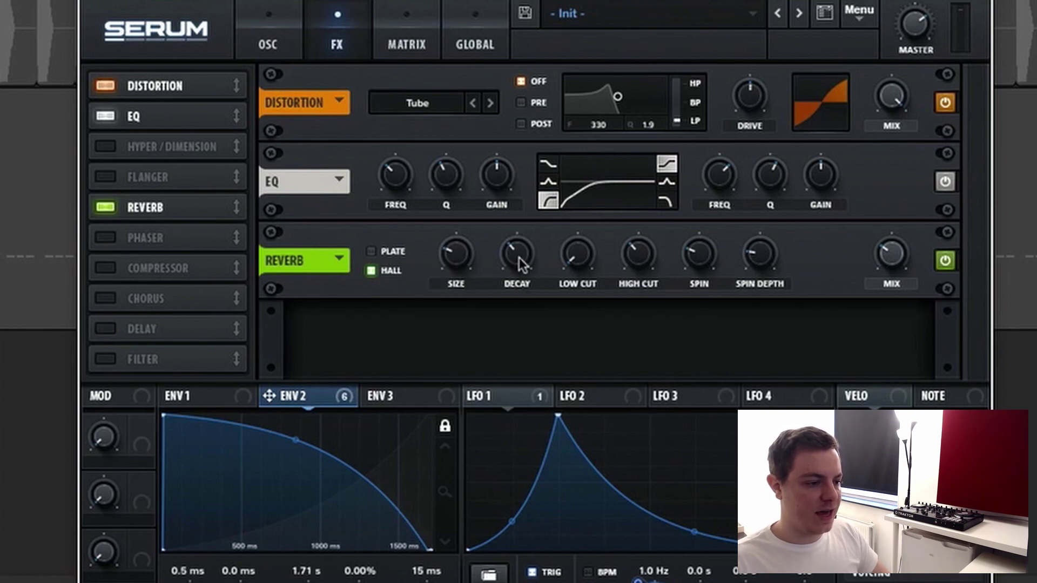
{"action": "left_click_drag", "start_coordinate": [520, 262], "coordinate": [551, 217]}
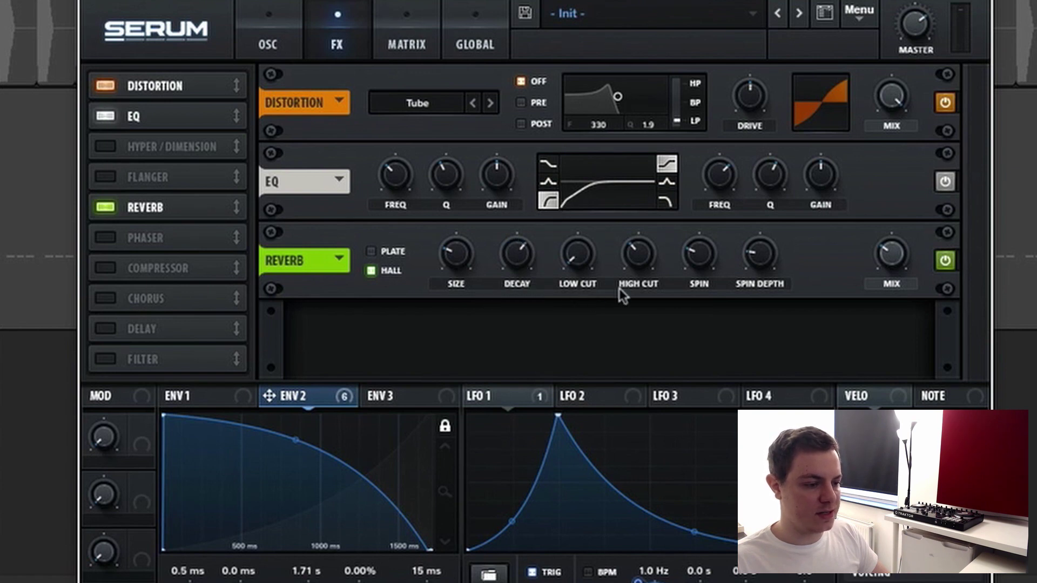
{"action": "mouse_move", "coordinate": [577, 255]}
{"action": "left_mouse_down"}
{"action": "mouse_move", "coordinate": [594, 206]}
{"action": "mouse_move", "coordinate": [577, 260]}
{"action": "left_mouse_up"}
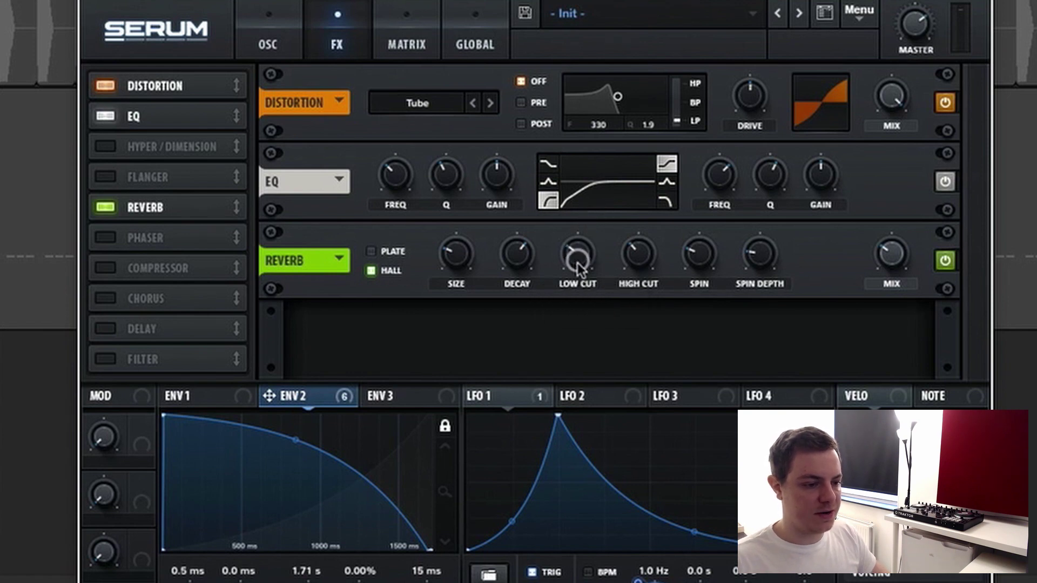
{"action": "mouse_move", "coordinate": [900, 261]}
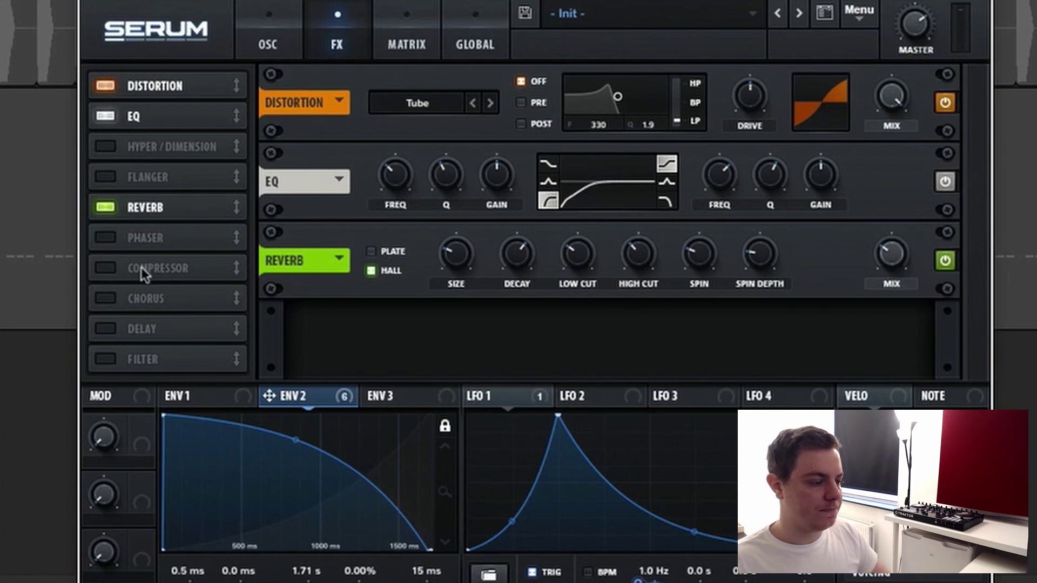
- Enable the compressor after the reverb and raise its gain slightly
{"action": "left_click", "coordinate": [106, 267]}
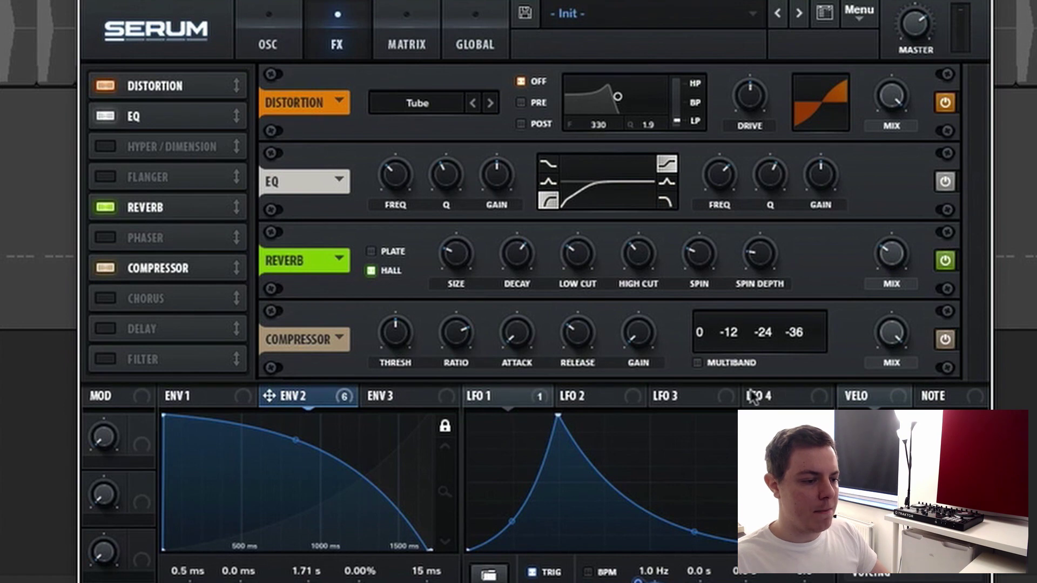
{"action": "mouse_move", "coordinate": [641, 334]}
{"action": "left_click_drag", "start_coordinate": [640, 334], "coordinate": [644, 308]}
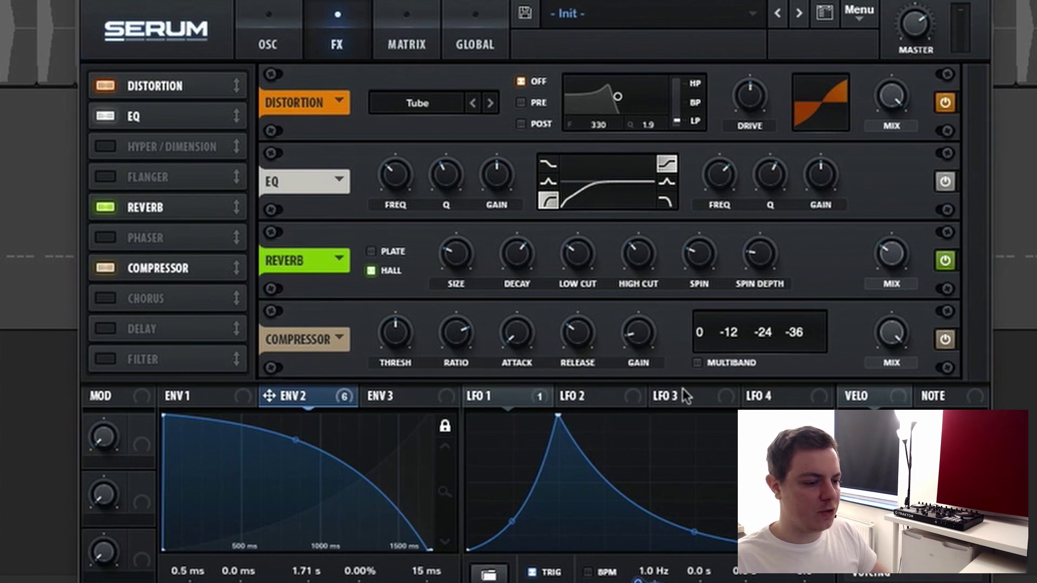
{"action": "left_click_drag", "start_coordinate": [640, 338], "coordinate": [645, 328]}
{"action": "double_click", "coordinate": [644, 328]}
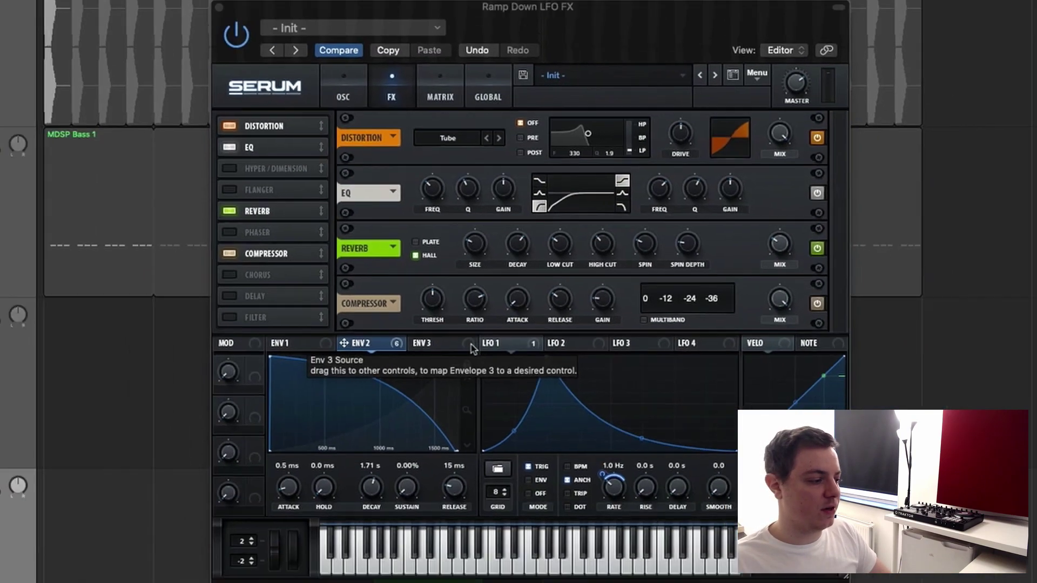
- Close the synth window, mute the One Shot Bend FX track and play the unsoloed FX with the kick and bass
{"action": "key", "text": "super+w"}
{"action": "left_click", "coordinate": [136, 278]}
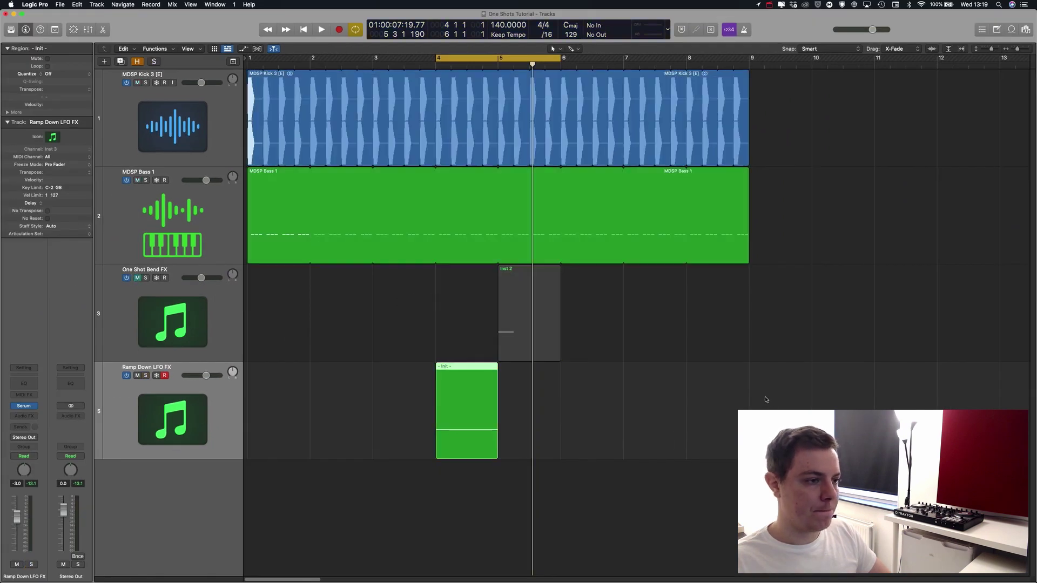
{"action": "key", "text": "space"}
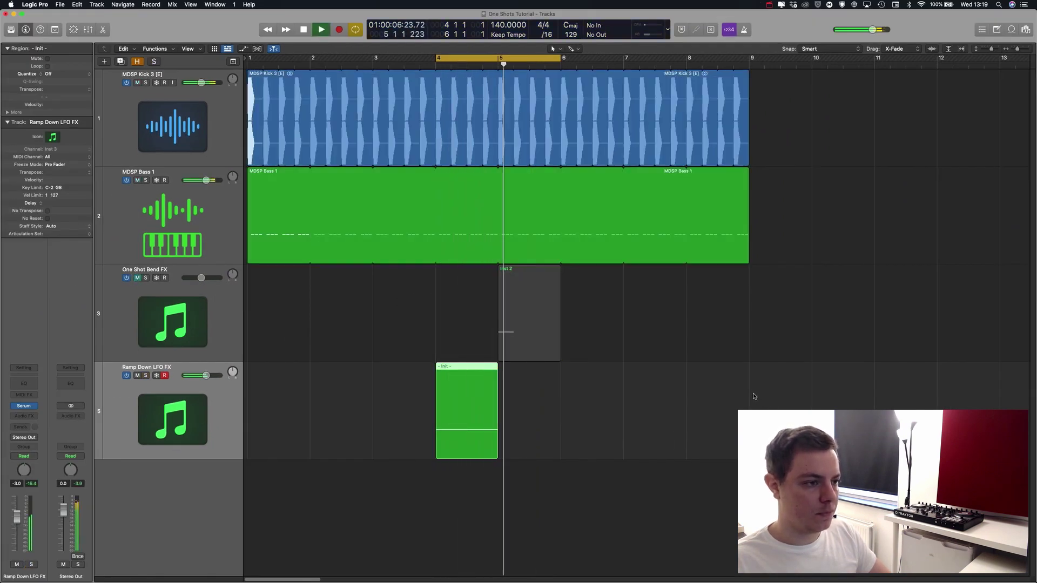
- Stop playback and review the Ramp Down LFO FX synth's oscillators and the parameters modulated by LFO 1 and envelope 2
{"action": "key", "text": "space"}
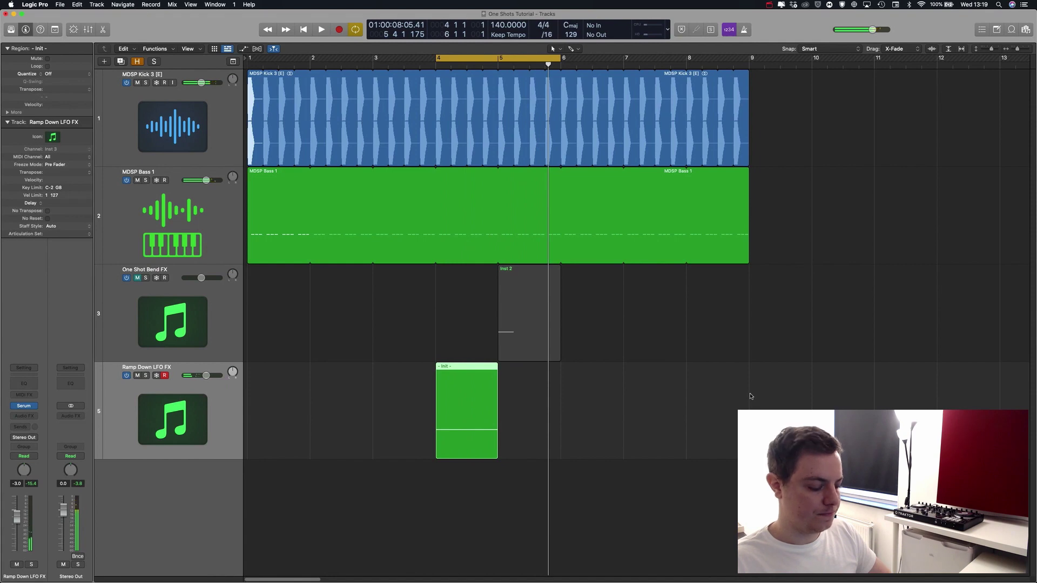
{"action": "key", "text": "v"}
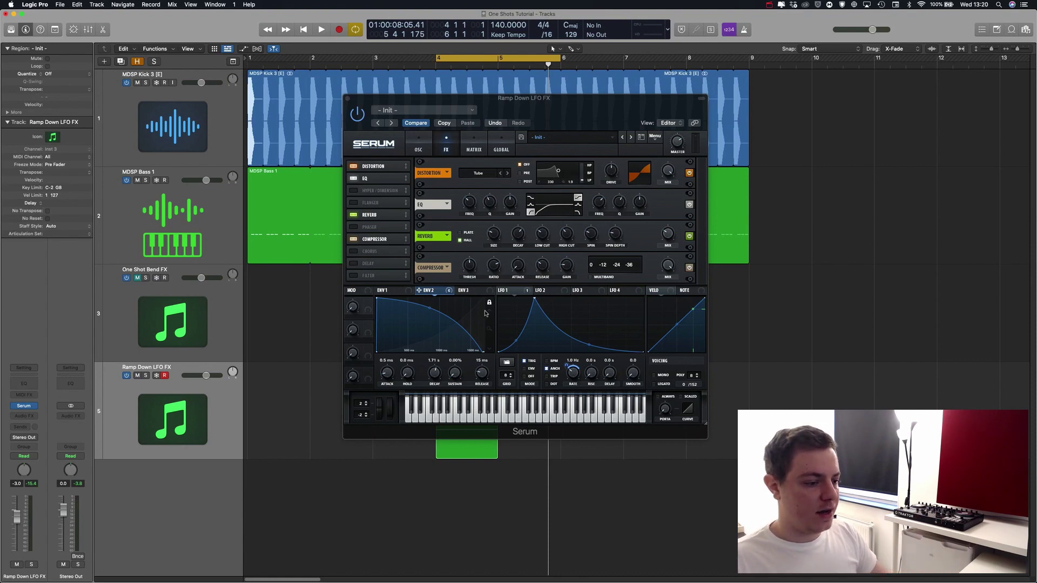
{"action": "left_click", "coordinate": [419, 144]}
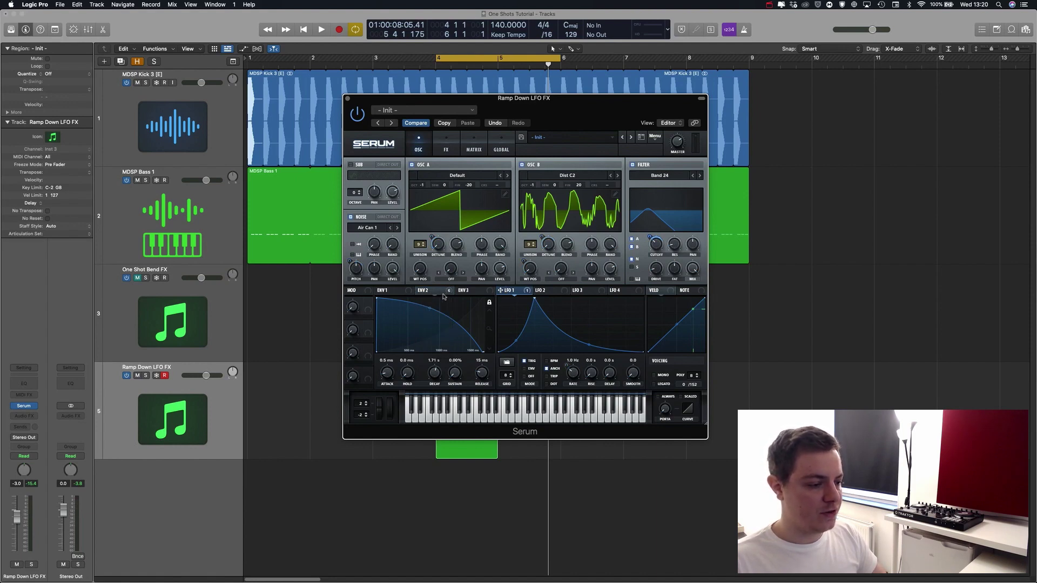
{"action": "left_click_drag", "start_coordinate": [434, 294], "coordinate": [515, 316]}
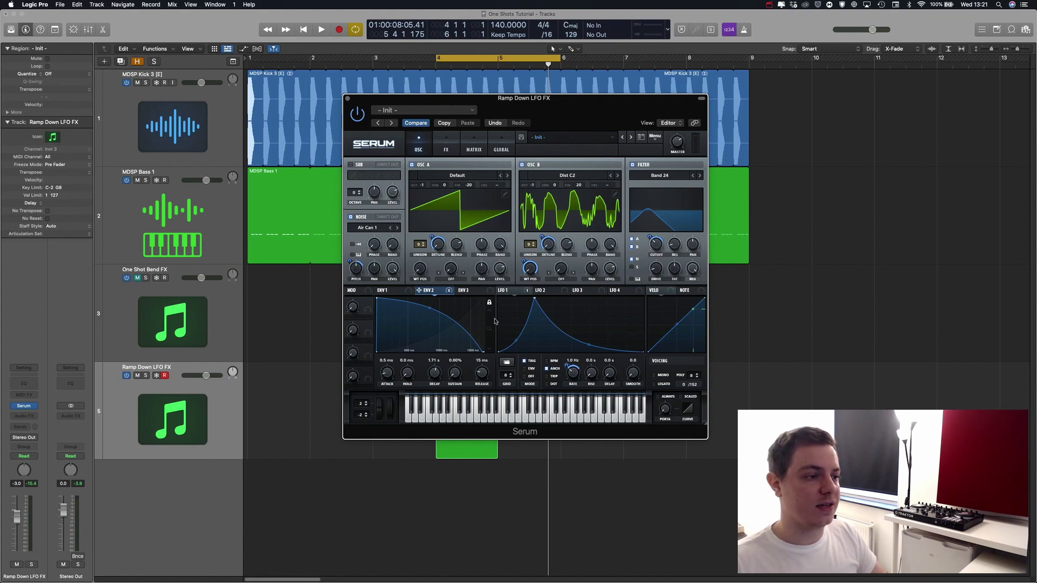
{"action": "left_click", "coordinate": [347, 99]}
- Unmute the One Shot Bend FX track and play all tracks together with the cycle range extended from bar 1 to bar 9
{"action": "key", "text": "c"}
{"action": "left_click_drag", "start_coordinate": [250, 59], "coordinate": [751, 60]}
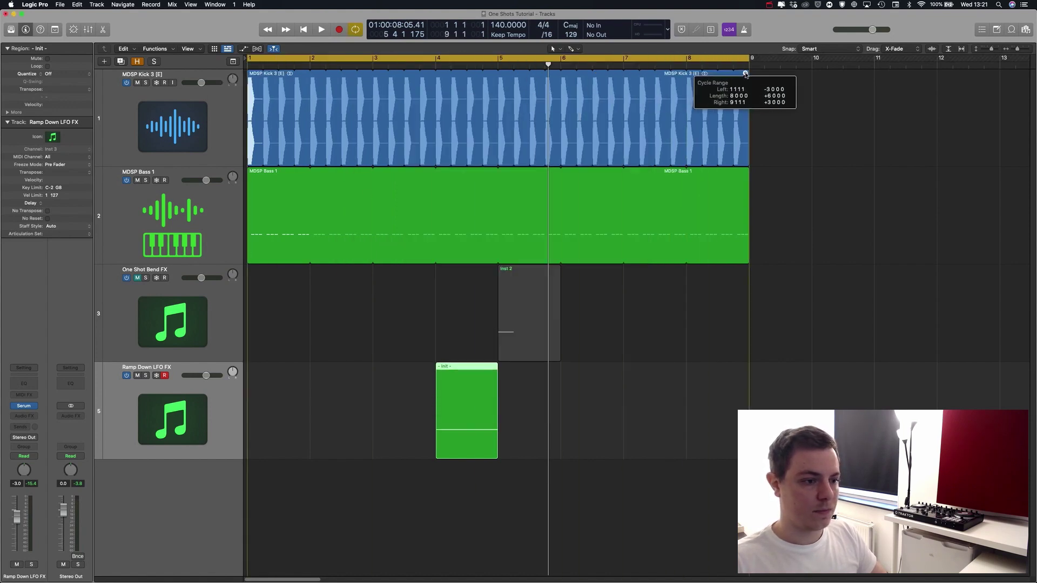
{"action": "left_click", "coordinate": [137, 278]}
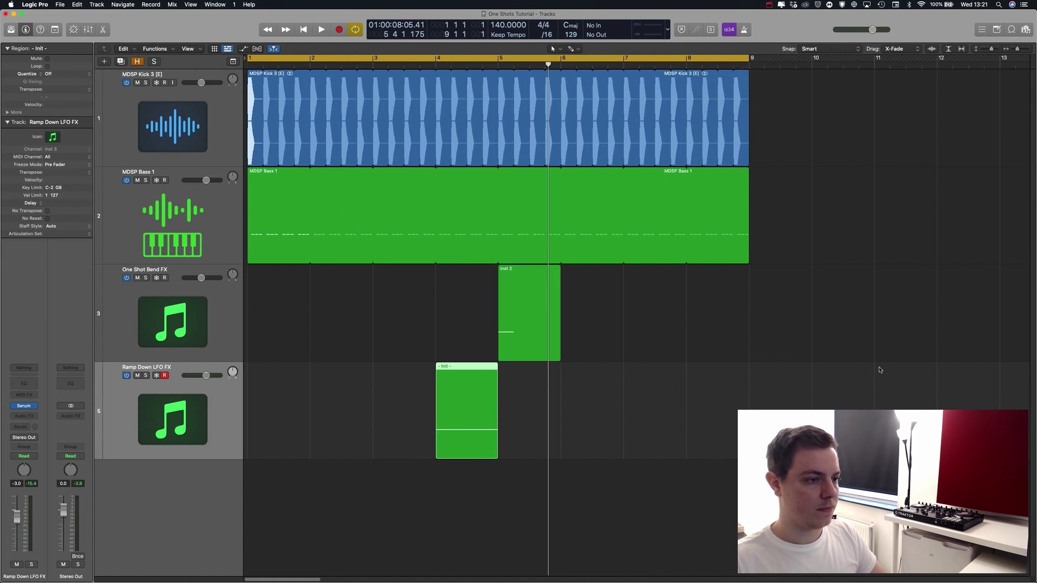
{"action": "key", "text": "Up"}
{"action": "key", "text": "space"}
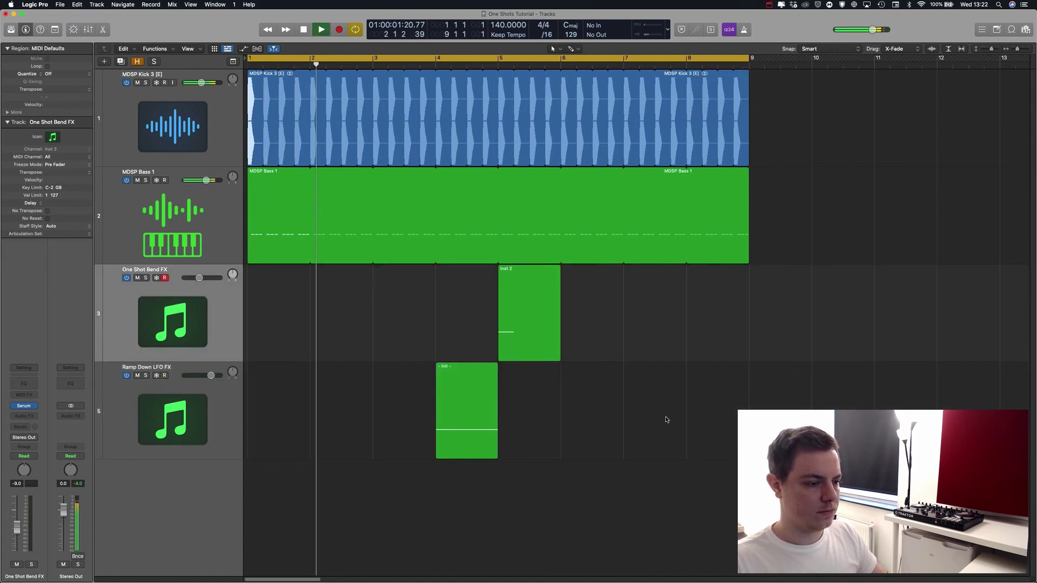